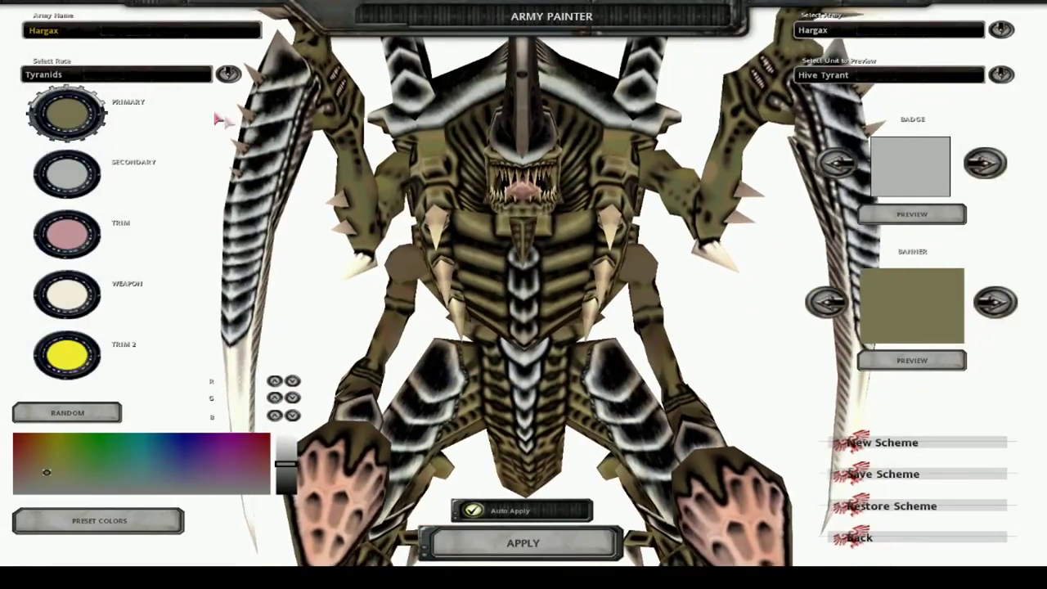
Step: Switch the Army Painter race to Tau Empire and preview the Hazard-Eel Reclamation Vehicle
click(118, 75)
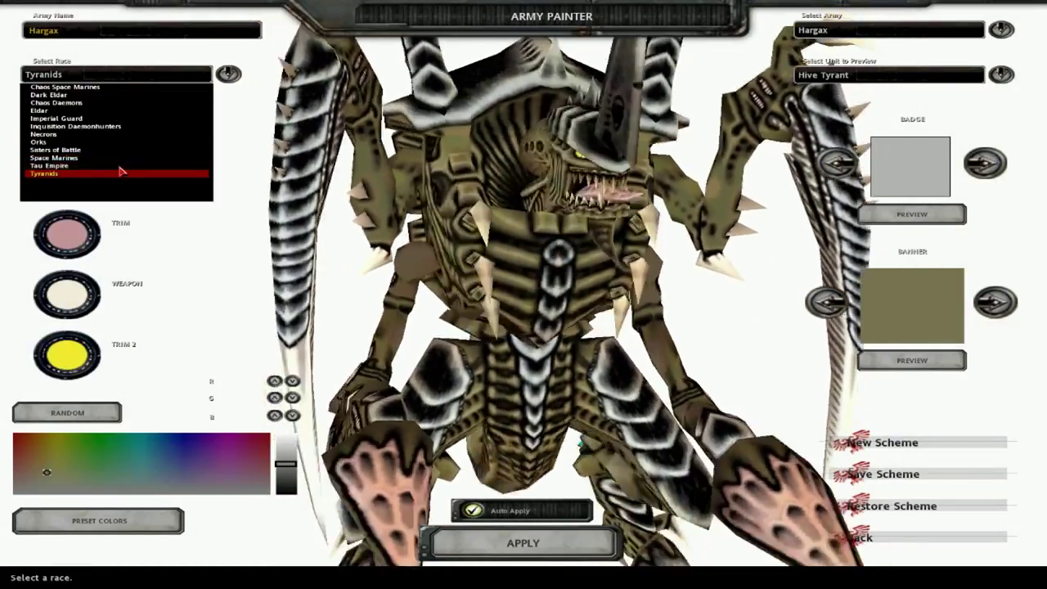
click(118, 166)
click(887, 74)
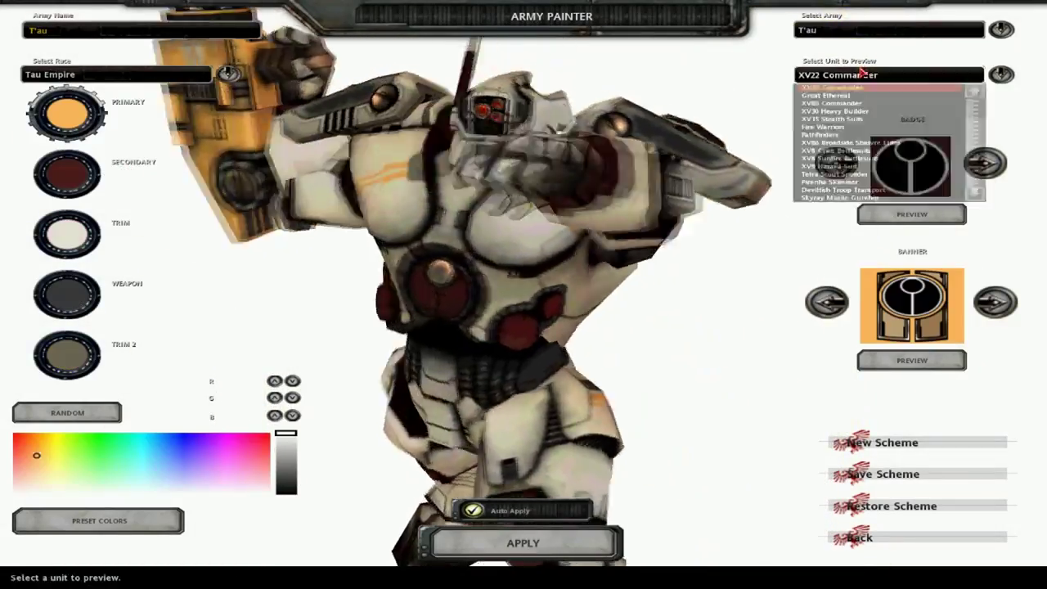
scroll(887, 164, down, 4)
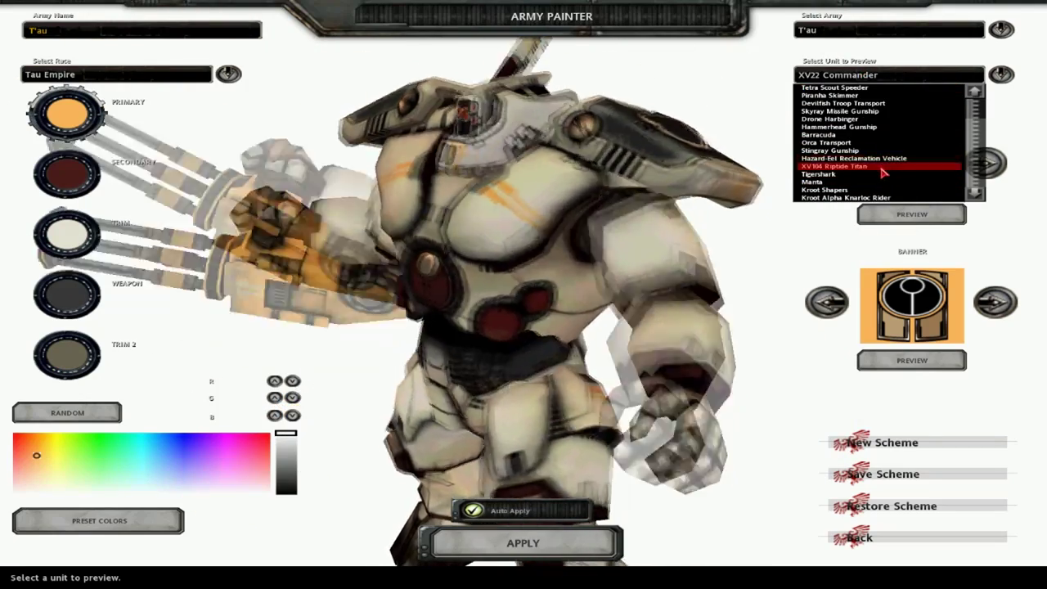
click(889, 159)
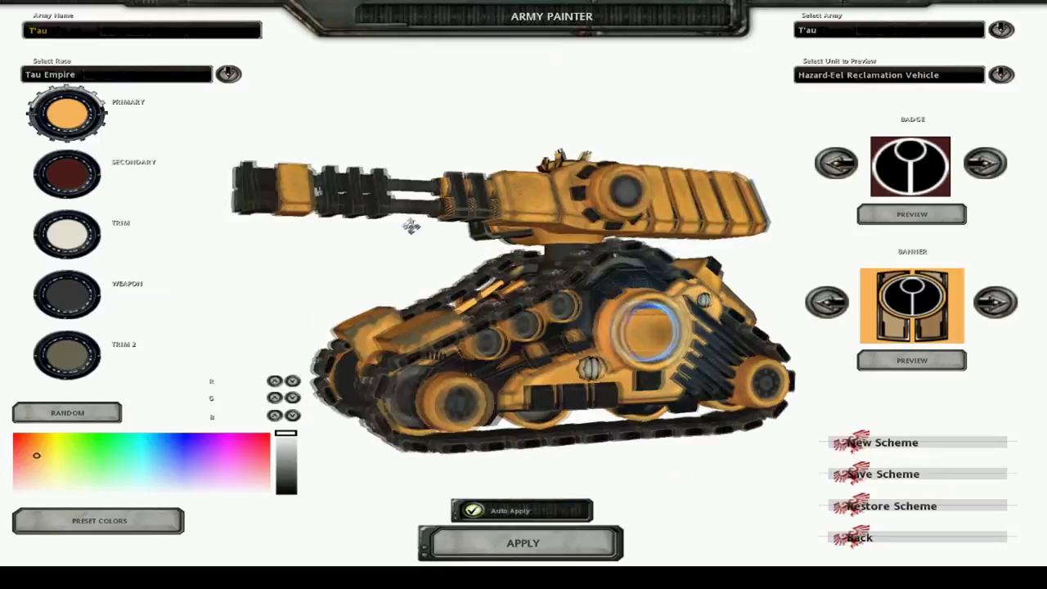
Step: Switch to Inquisition Daemonhunters, preview Stormtroopers and the Nemesis Dreadknight, then return to the main menu
click(169, 78)
click(128, 126)
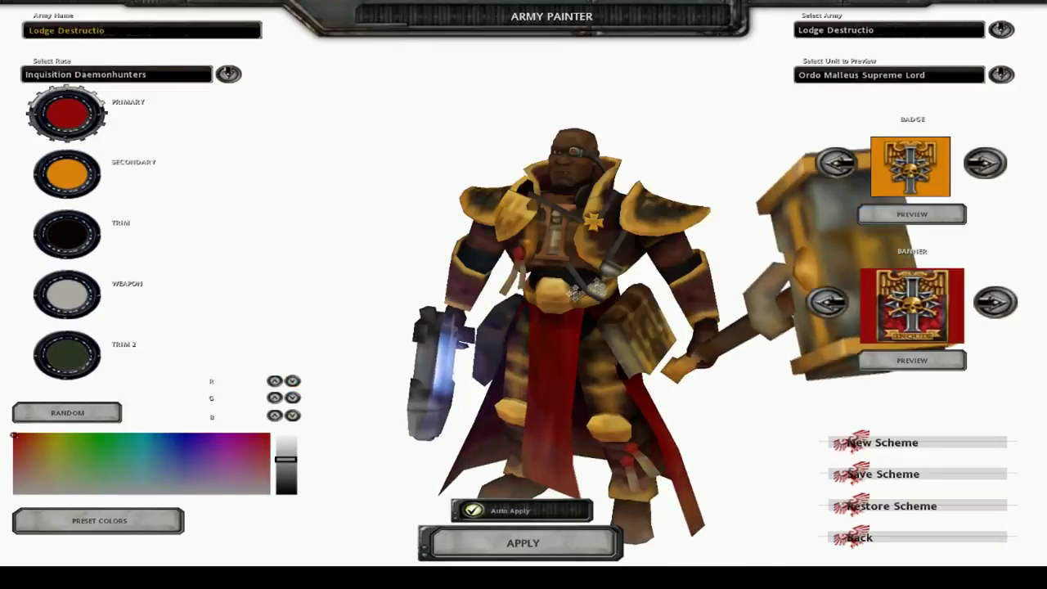
click(892, 75)
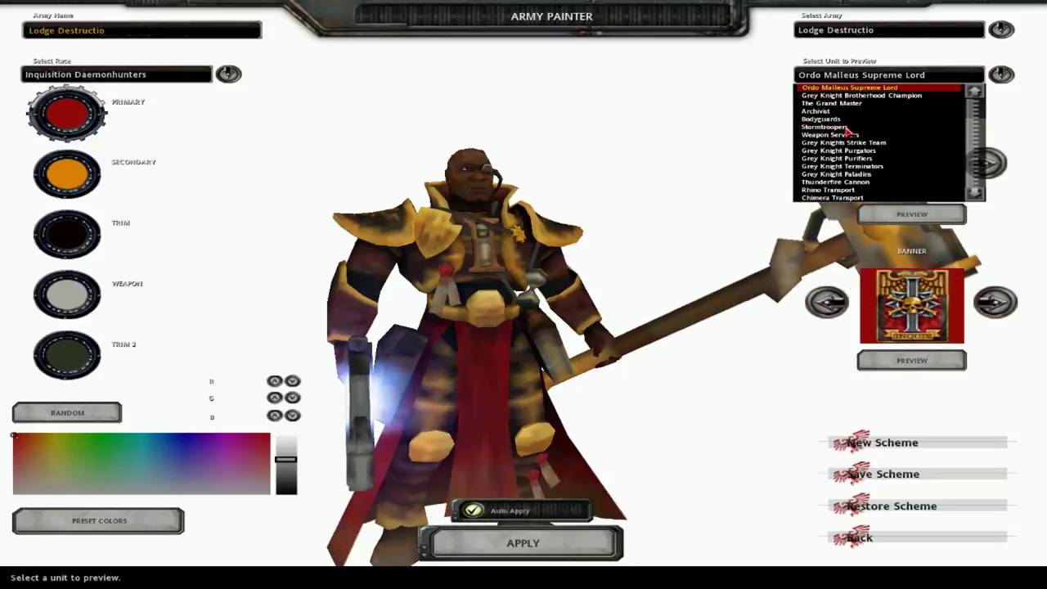
click(884, 121)
click(867, 78)
scroll(879, 148, down, 5)
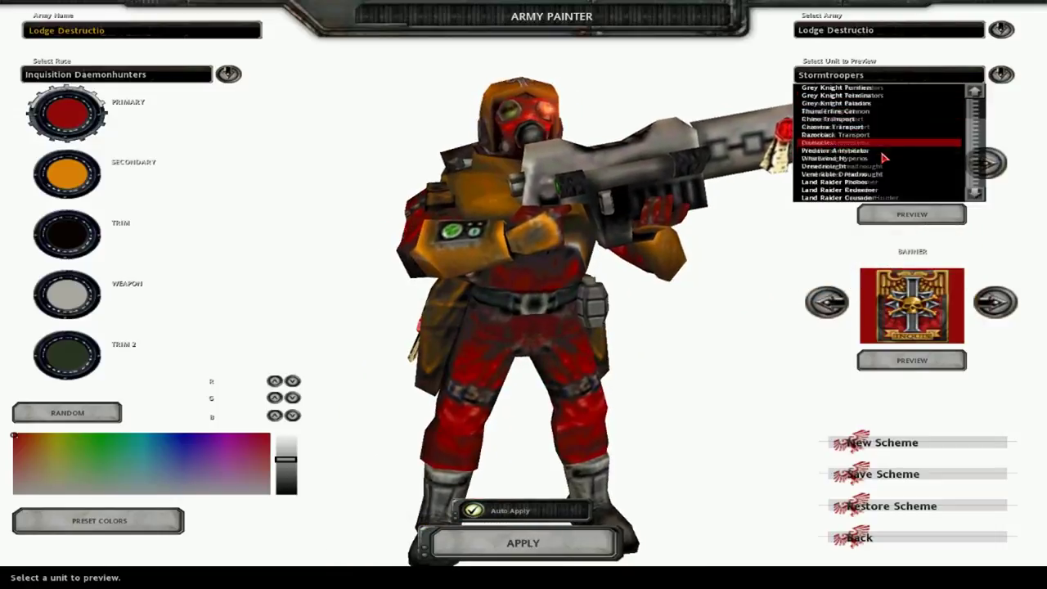
click(843, 182)
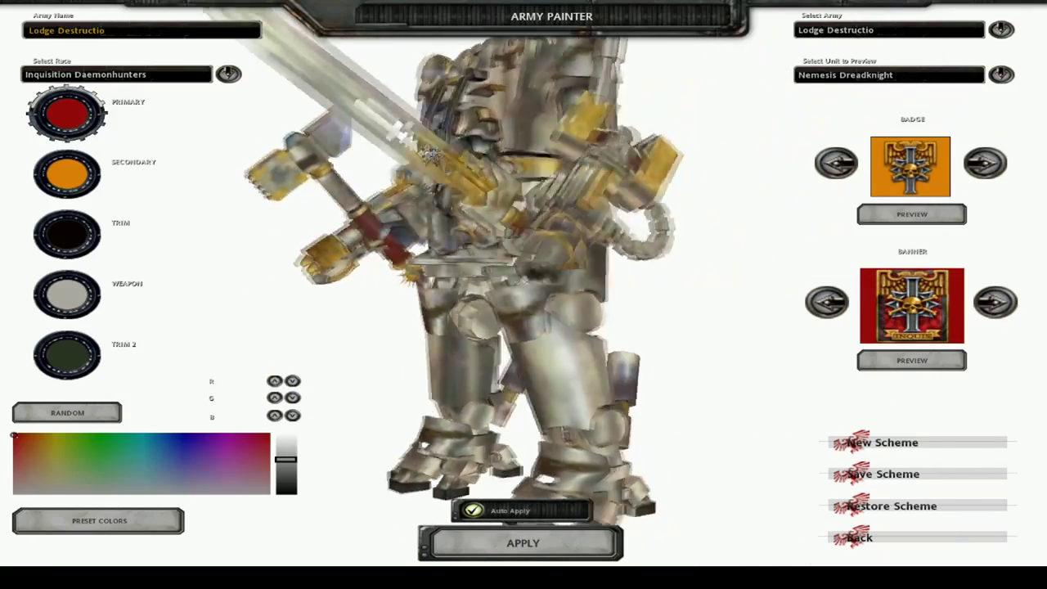
click(859, 537)
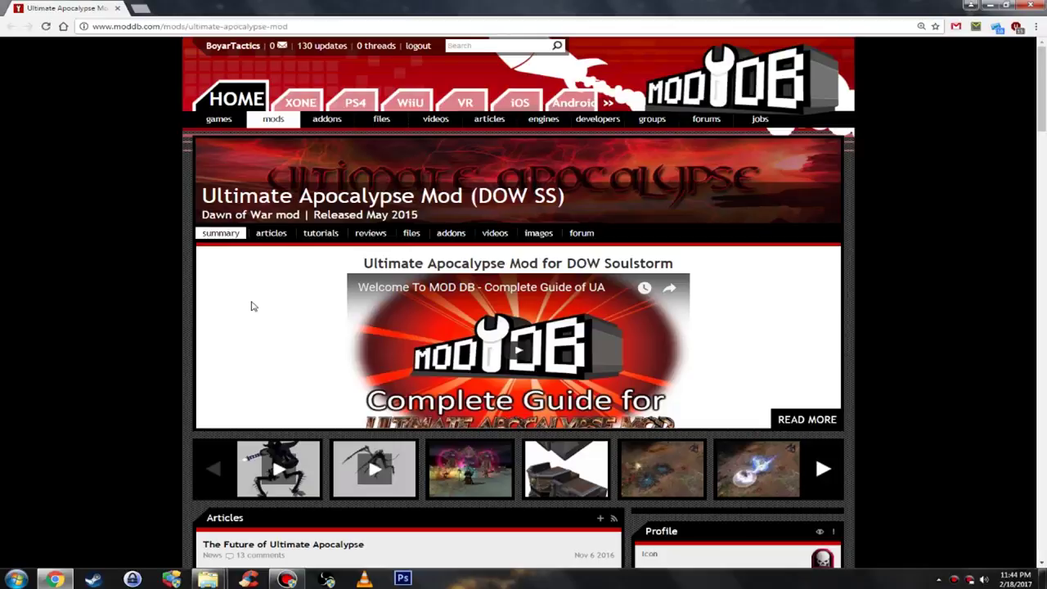
Step: Scroll the Ultimate Apocalypse Mod (DOW SS) page down to its files list and back up
scroll(253, 306, down, 15)
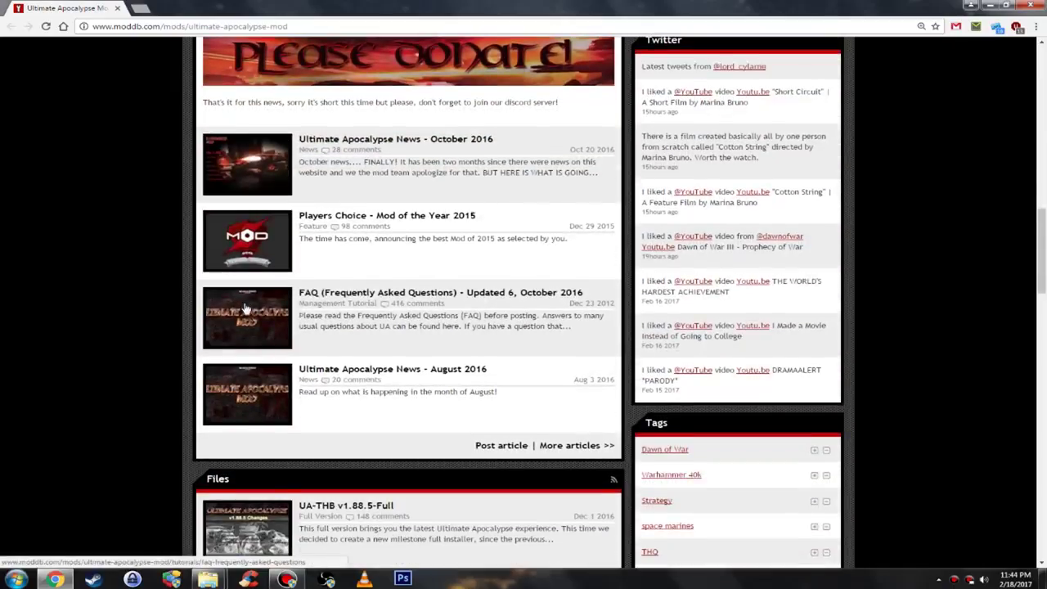
scroll(245, 307, down, 3)
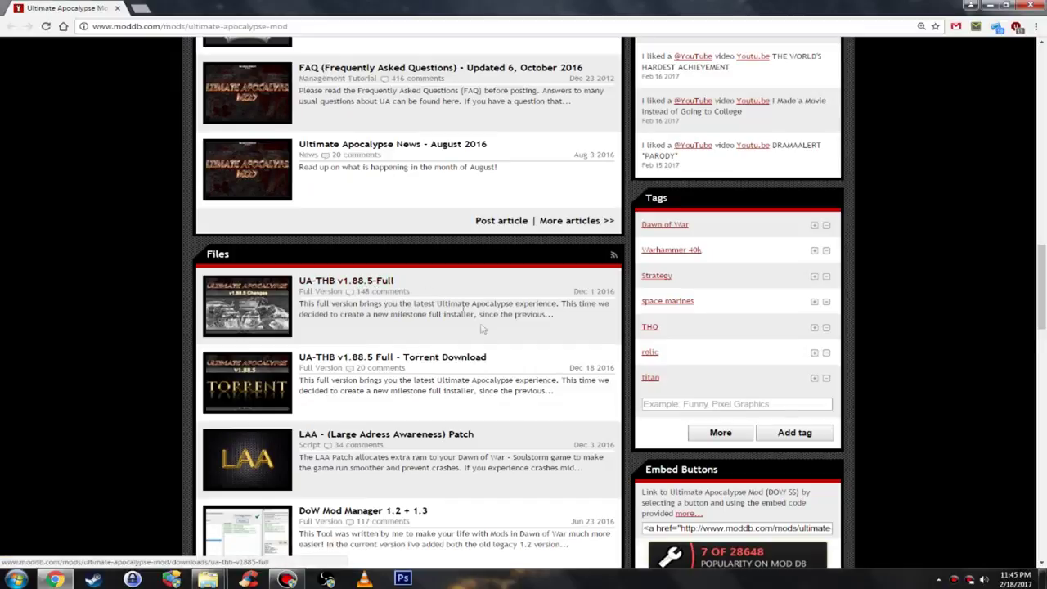
scroll(360, 393, up, 5)
scroll(347, 403, up, 5)
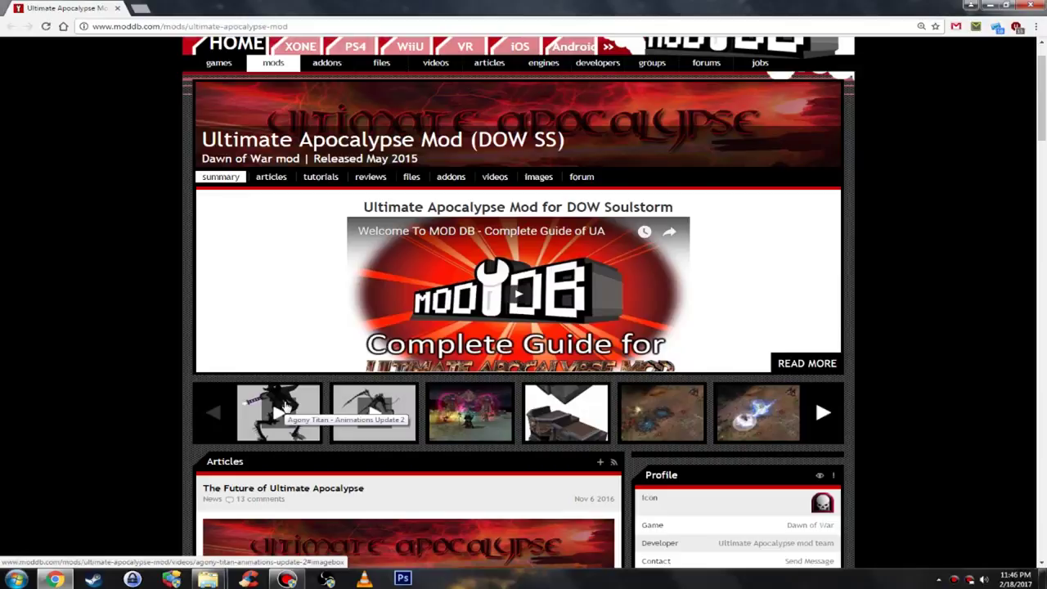
scroll(281, 246, up, 1)
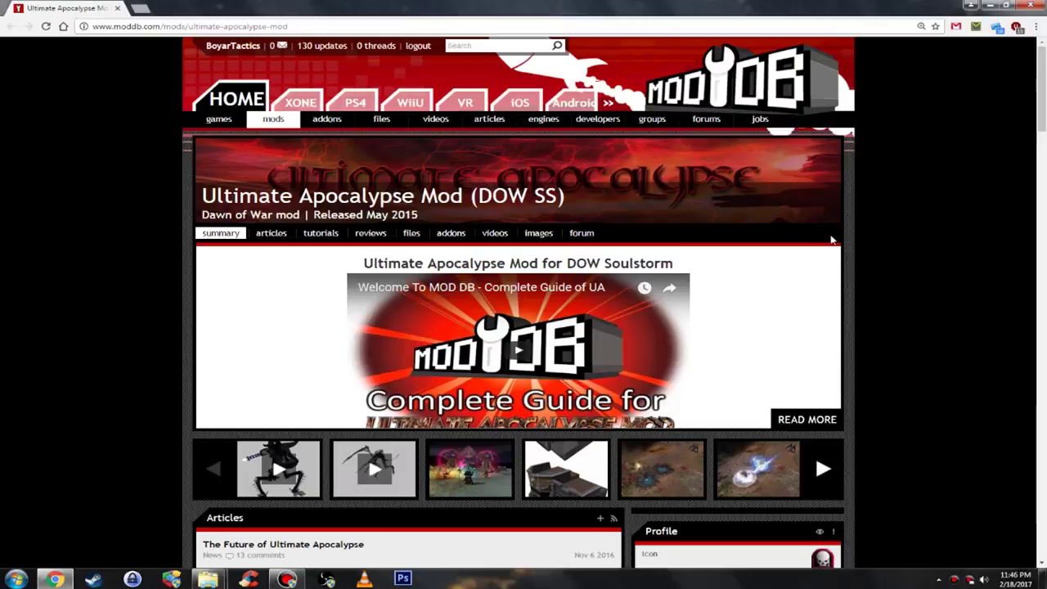
Step: Open the Ultimate Apocalypse files page in a new tab and scroll through its Files list
scroll(398, 218, down, 2)
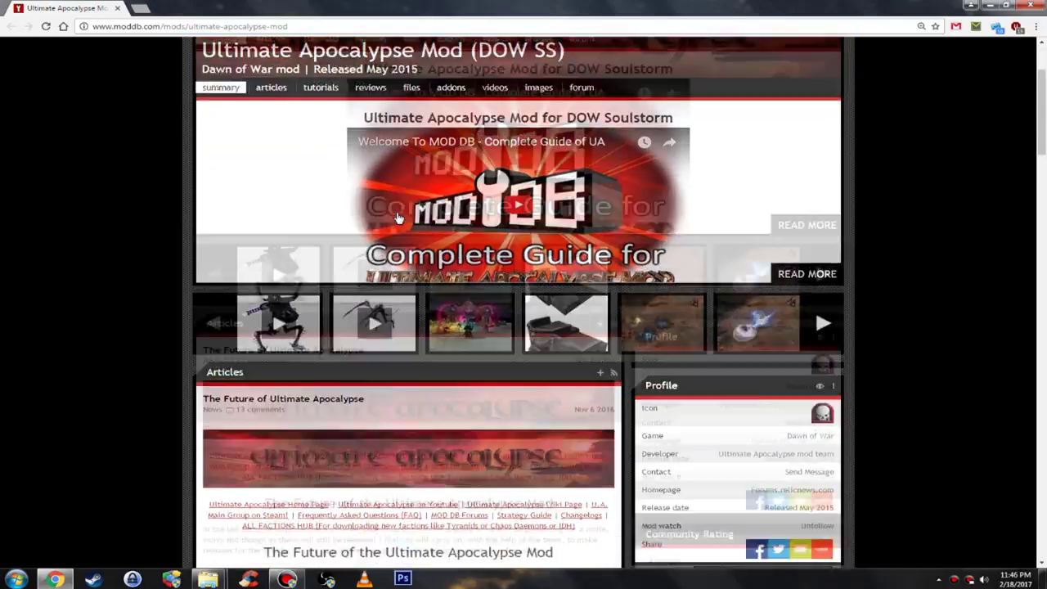
scroll(399, 218, down, 3)
scroll(315, 209, up, 5)
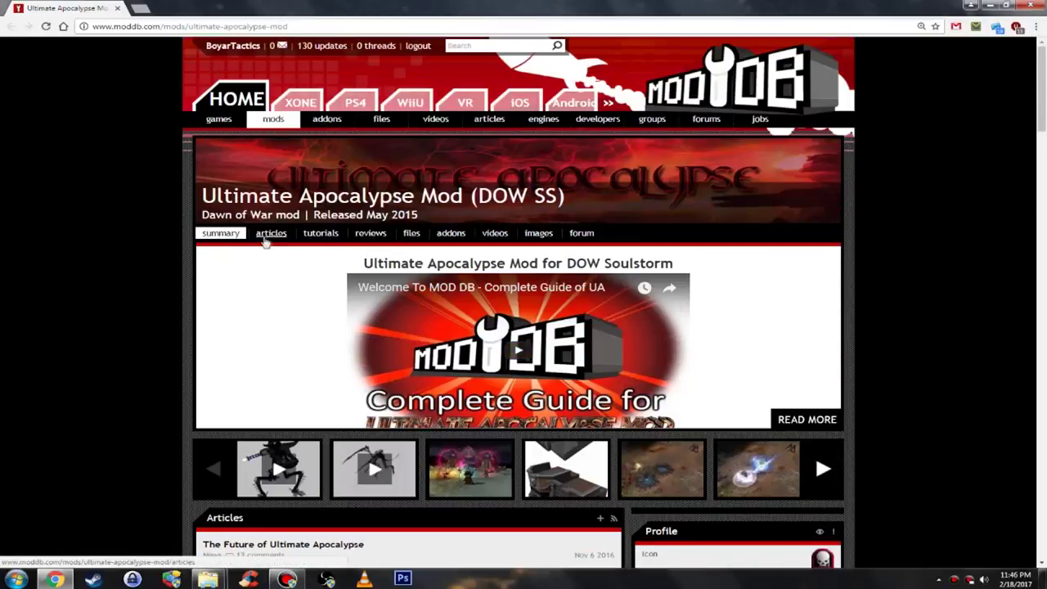
right_click(409, 238)
click(449, 248)
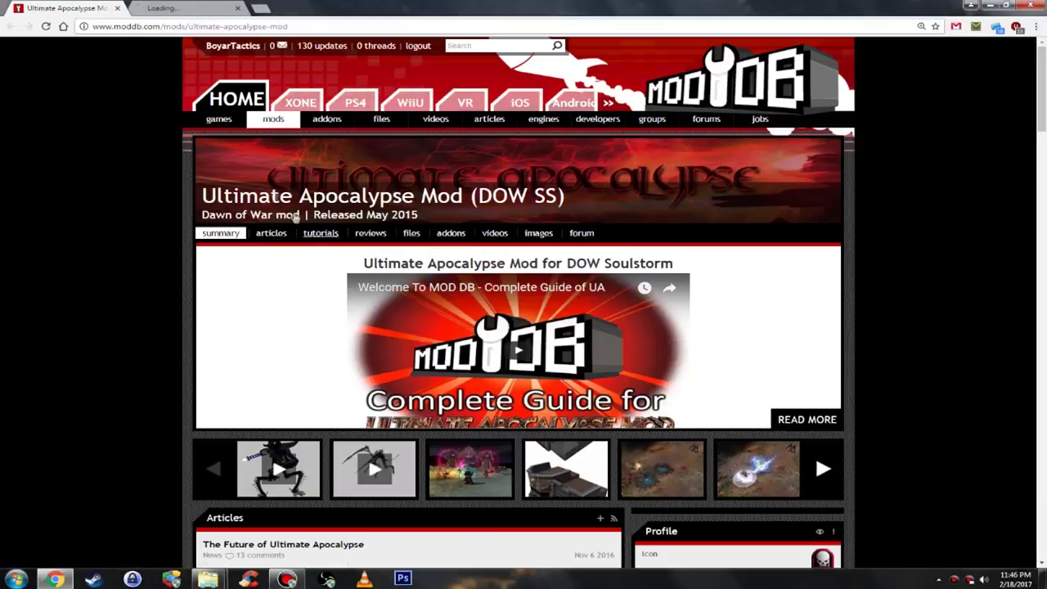
scroll(360, 288, down, 15)
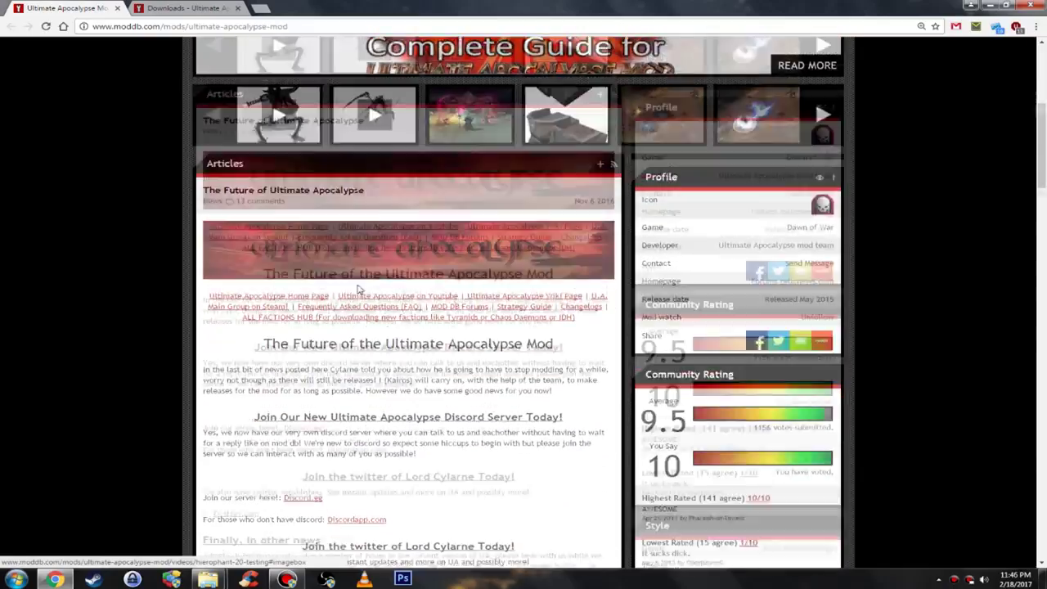
scroll(360, 284, down, 6)
scroll(360, 283, up, 1)
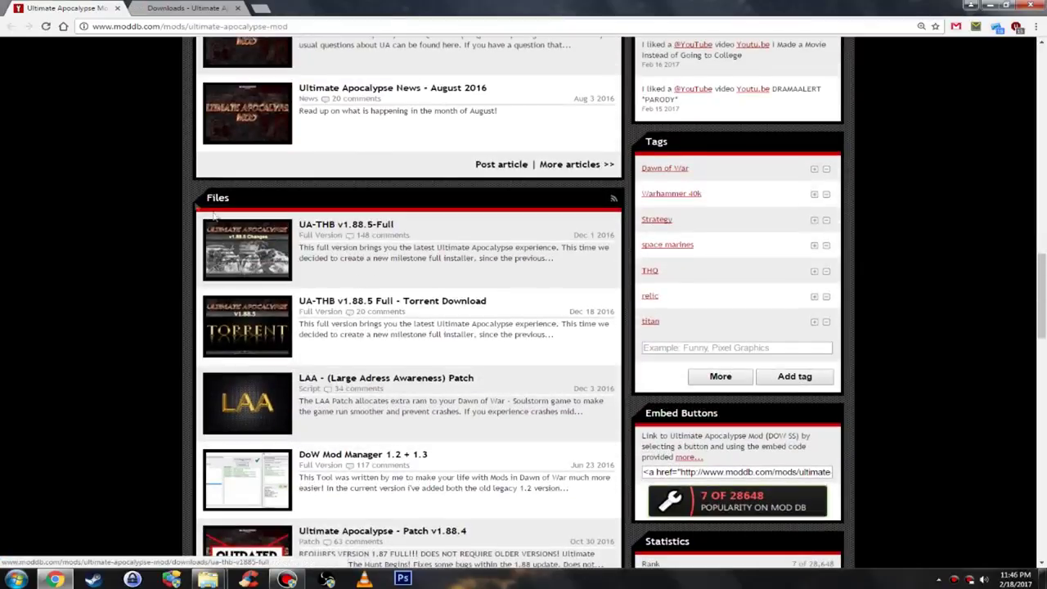
scroll(464, 209, down, 2)
scroll(148, 200, up, 2)
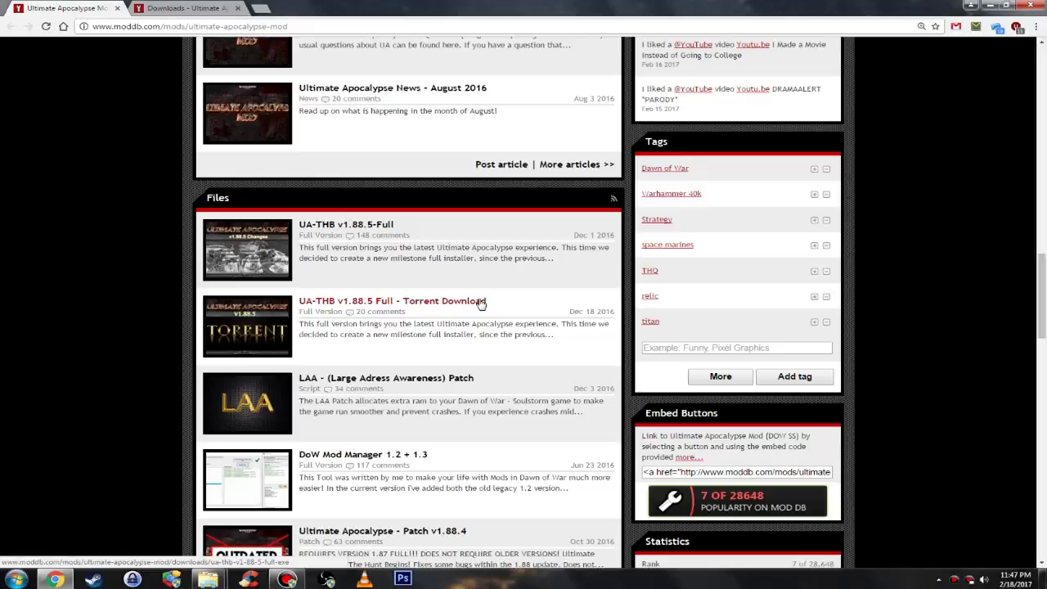
scroll(481, 303, down, 2)
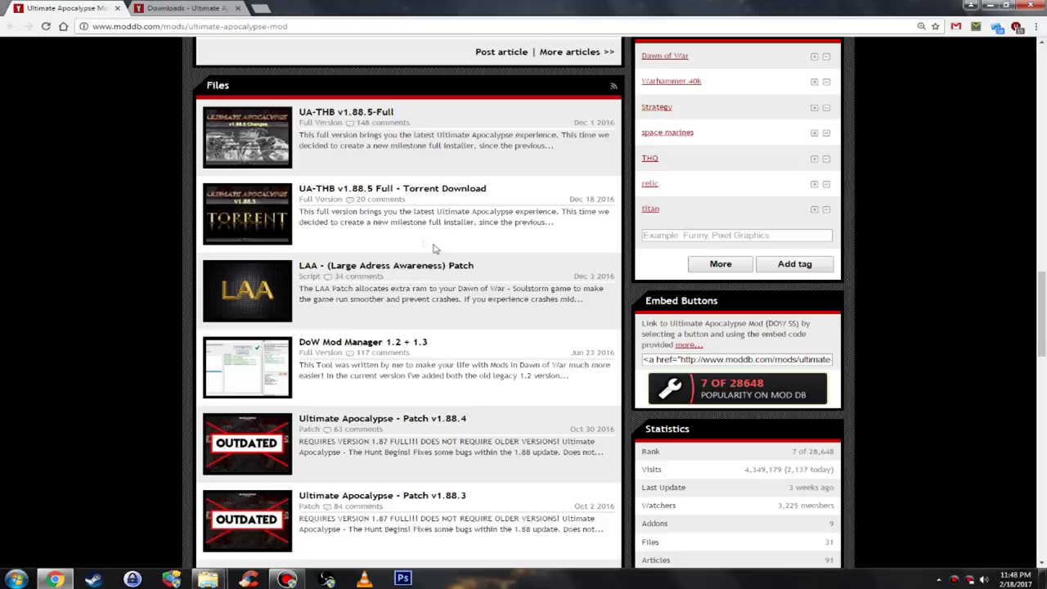
scroll(439, 251, down, 2)
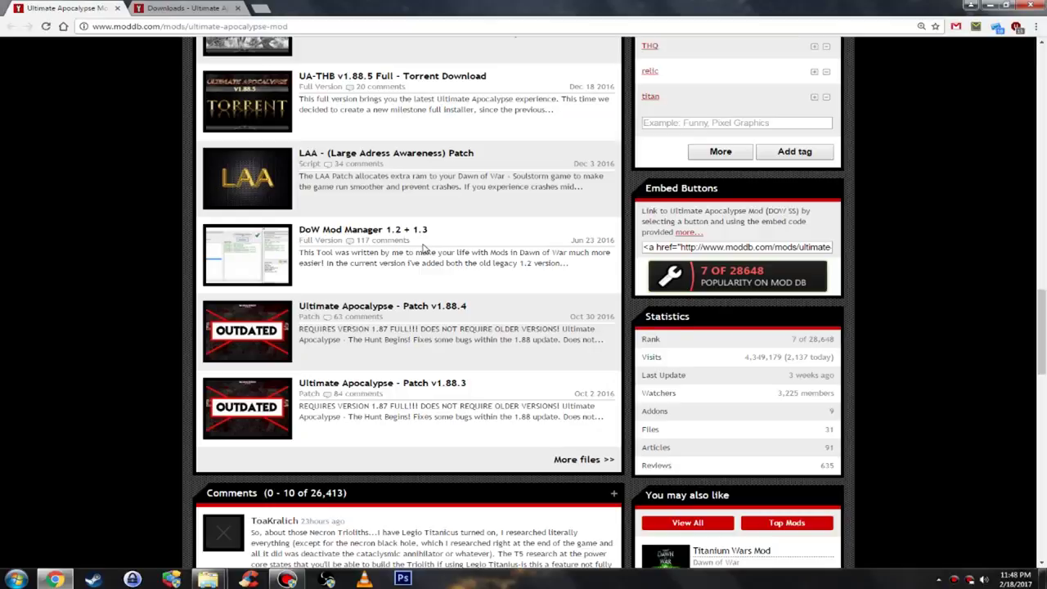
scroll(422, 250, up, 2)
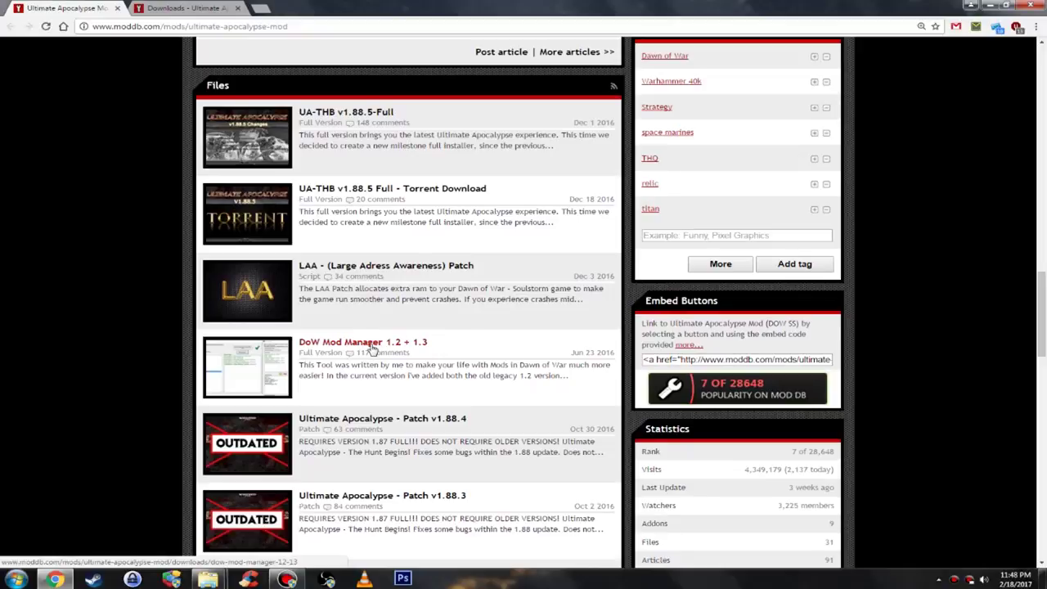
scroll(333, 296, up, 10)
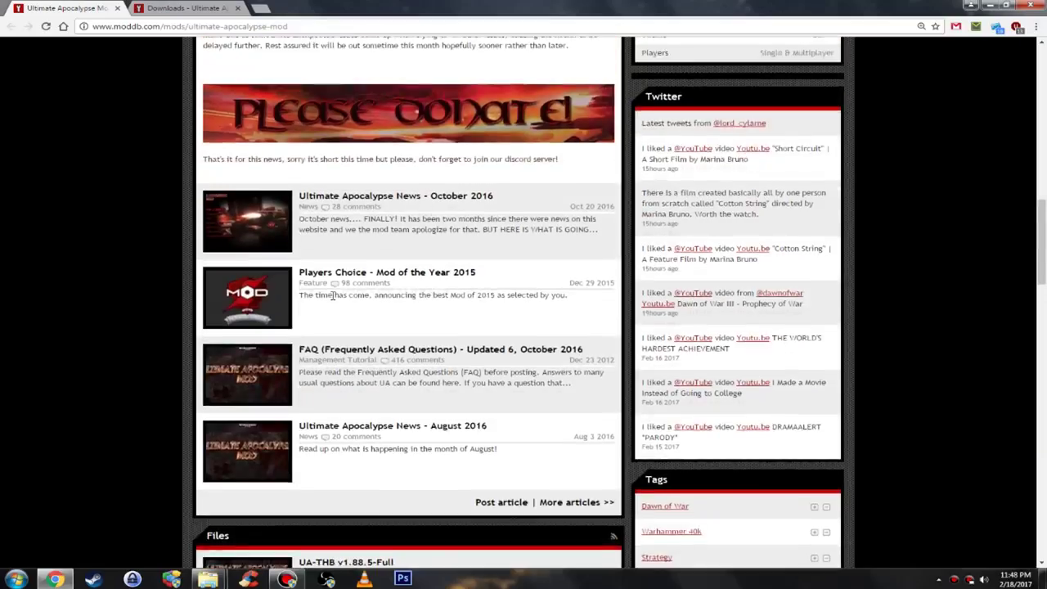
scroll(333, 296, up, 3)
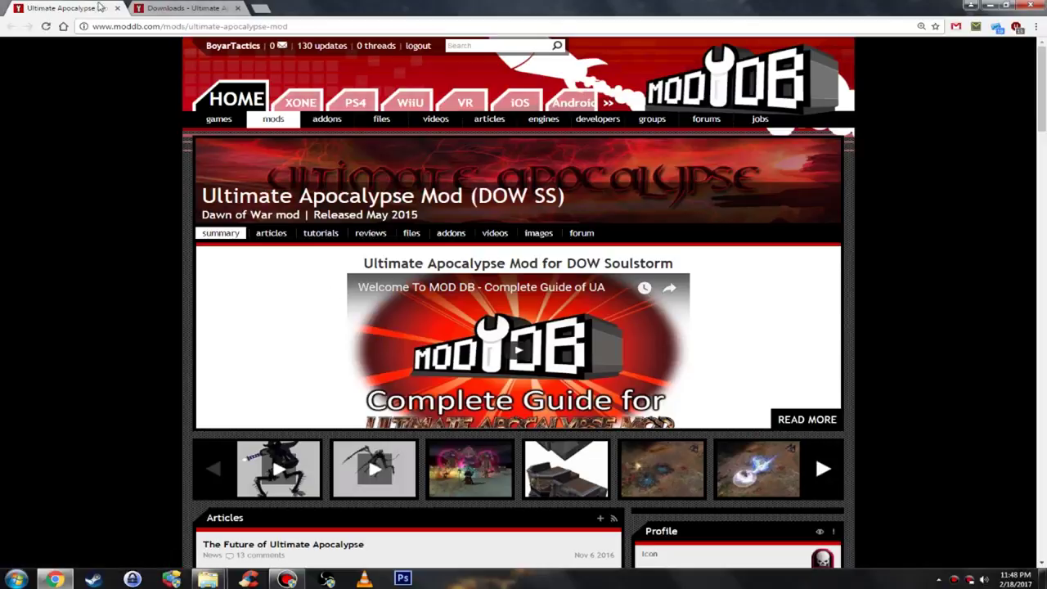
Step: Open the UA-THB v1.88.5-Full file page in a new tab from the downloads list
click(183, 10)
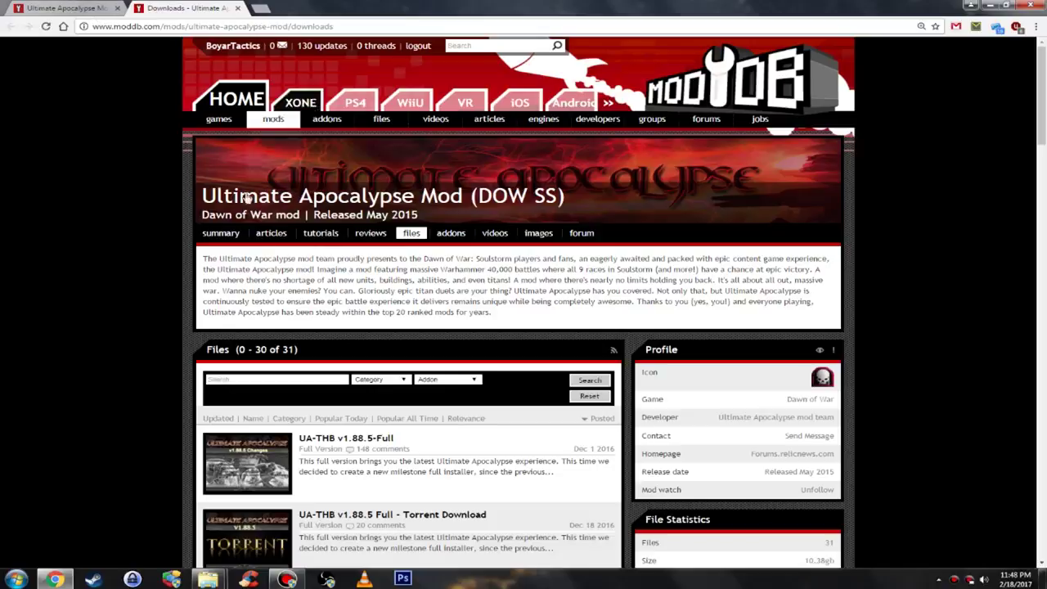
scroll(420, 311, down, 5)
scroll(420, 310, down, 1)
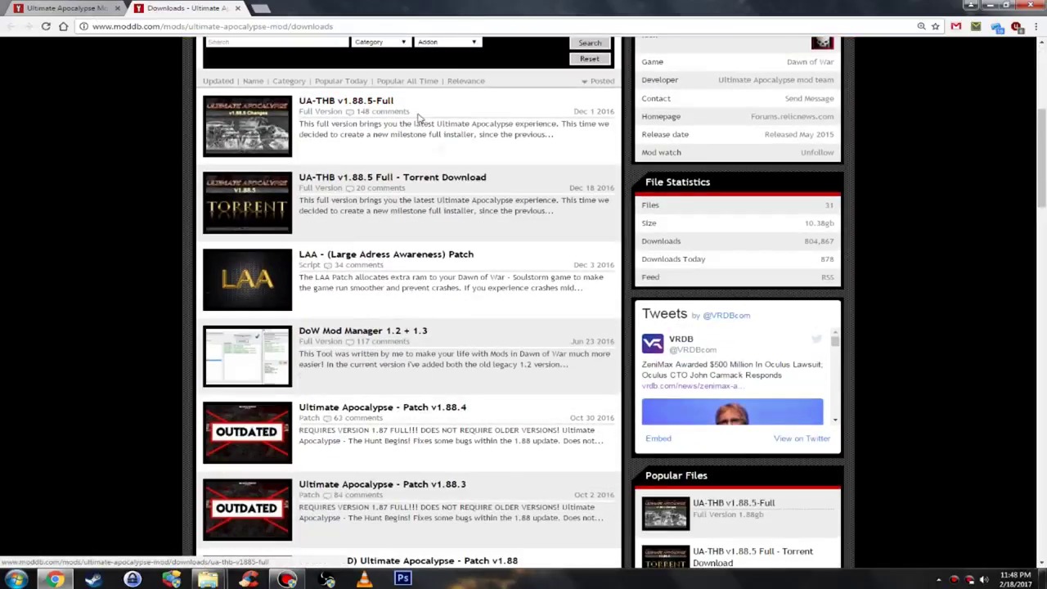
right_click(385, 101)
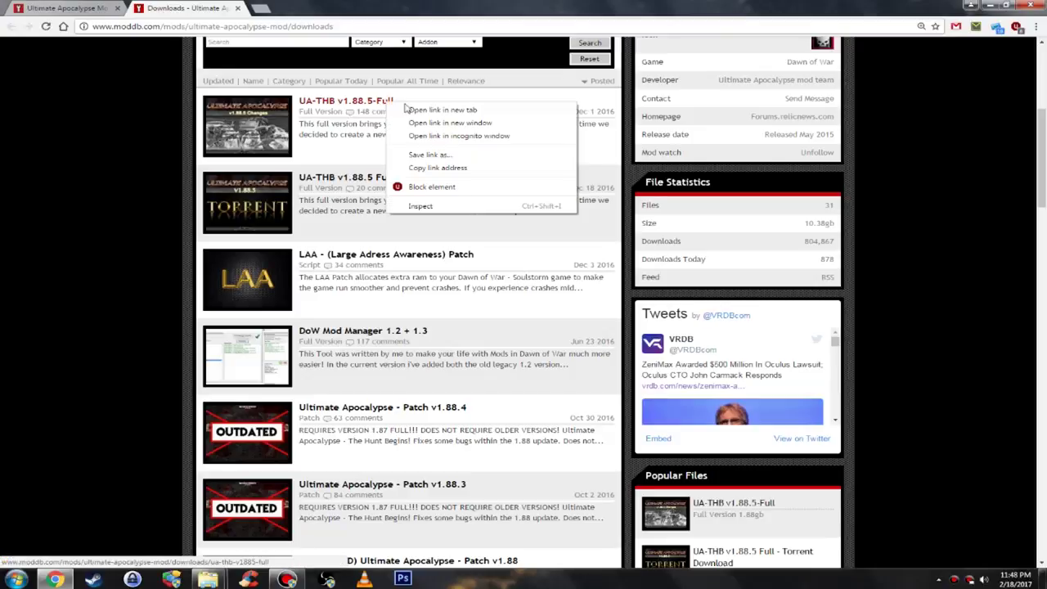
key(Escape)
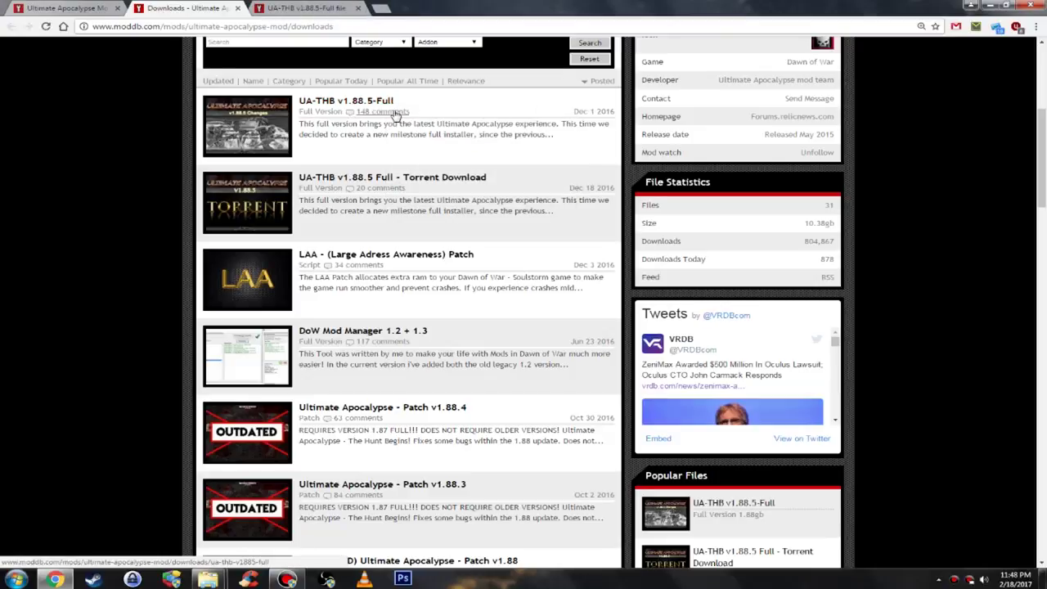
click(304, 7)
scroll(409, 294, down, 3)
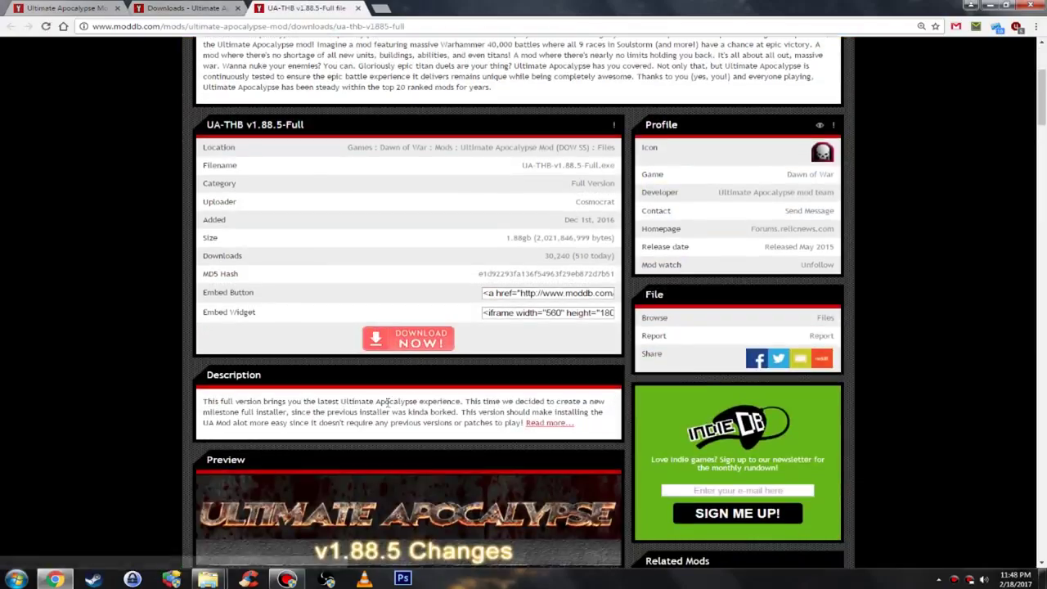
Step: Back on the downloads list, start downloading the UA-THB v1.88.5-Full installer
click(167, 7)
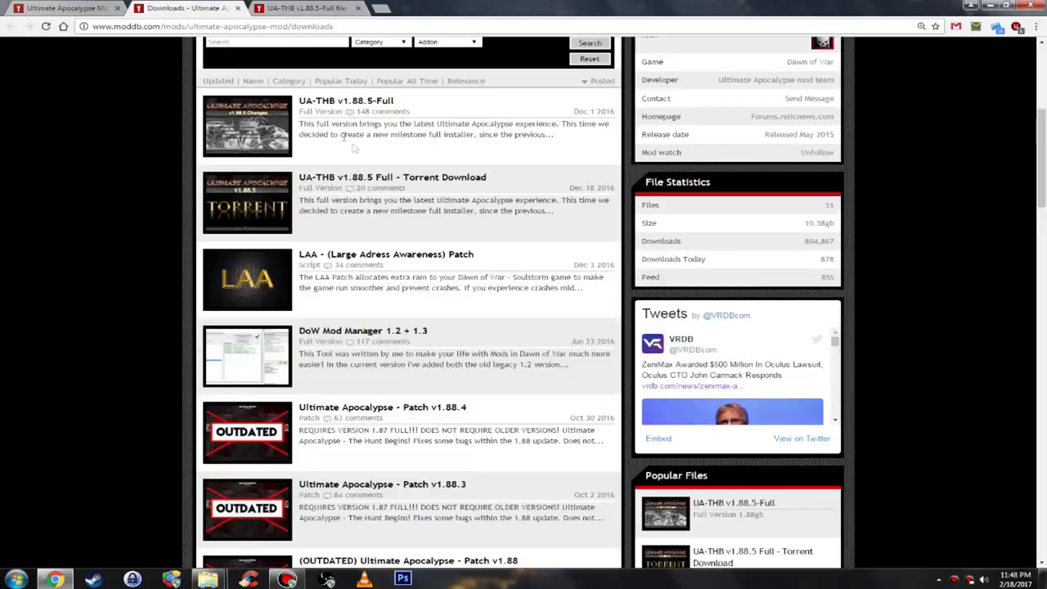
right_click(369, 101)
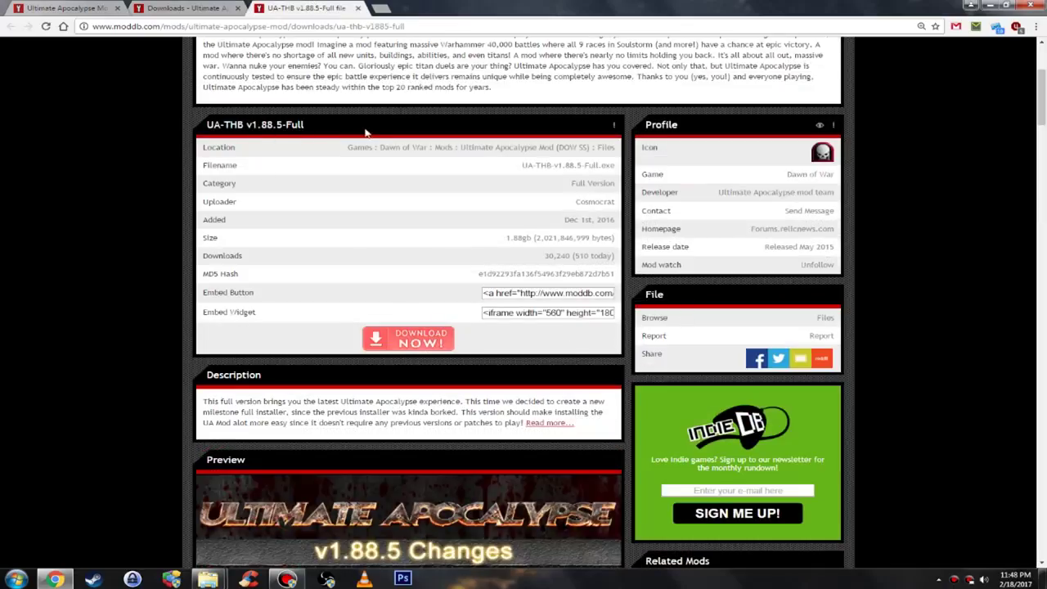
click(427, 342)
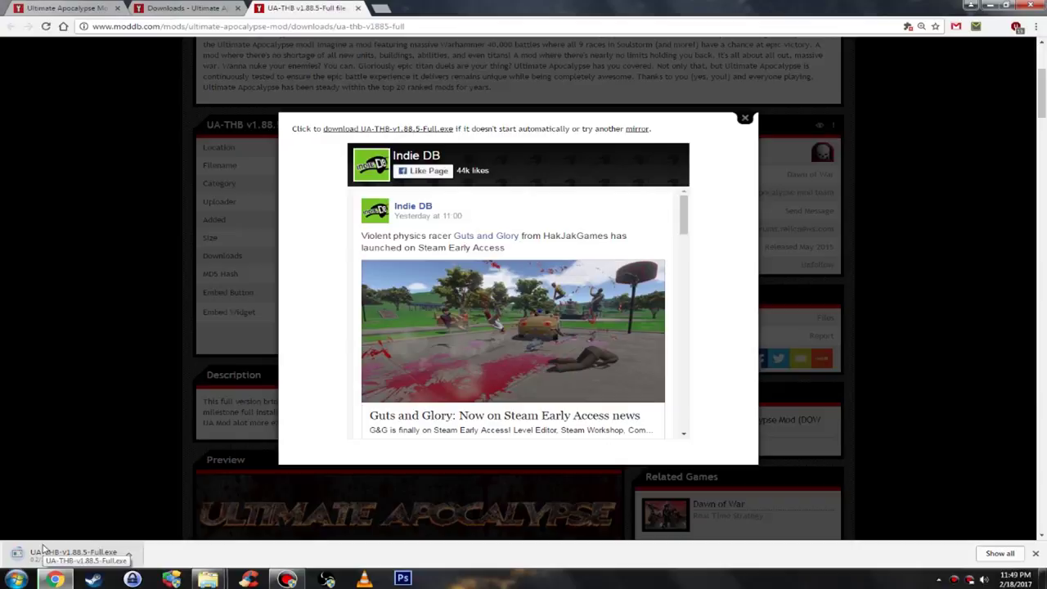
Step: Cancel the UA-THB-v1.88.5-Full.exe download from the download bar and close the download dialog
right_click(60, 557)
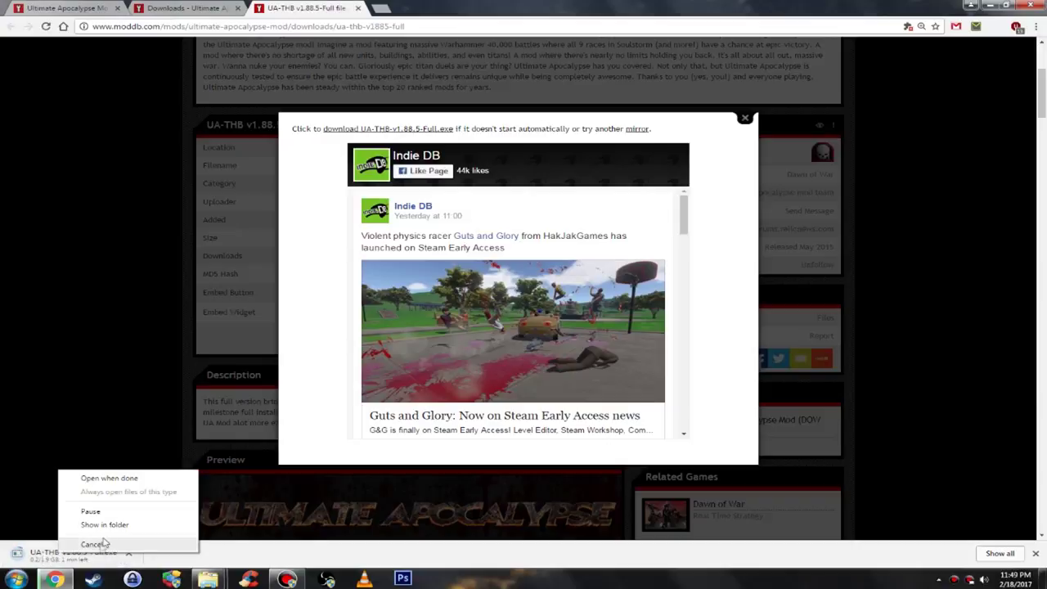
click(106, 554)
right_click(94, 554)
click(121, 539)
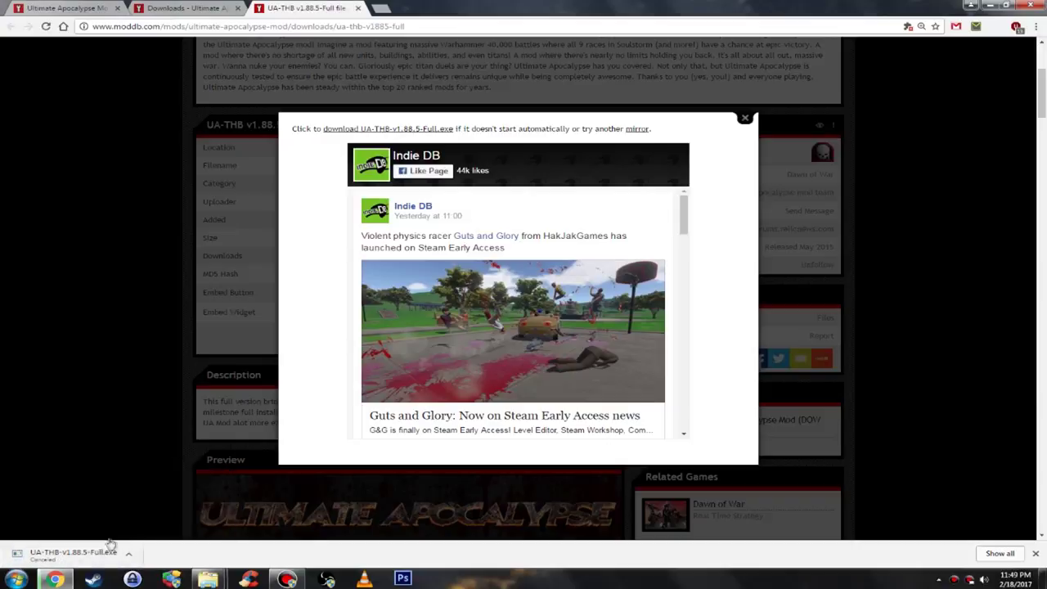
click(745, 121)
Step: Retry the UA-THB v1.88.5-Full download and close its dialog again
scroll(477, 312, up, 3)
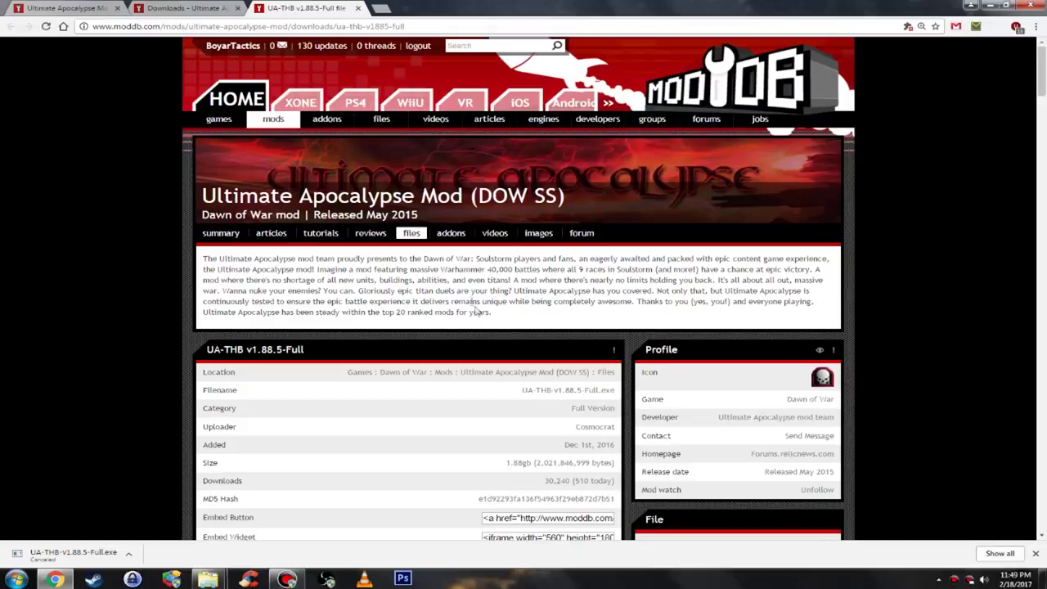
scroll(345, 439, down, 3)
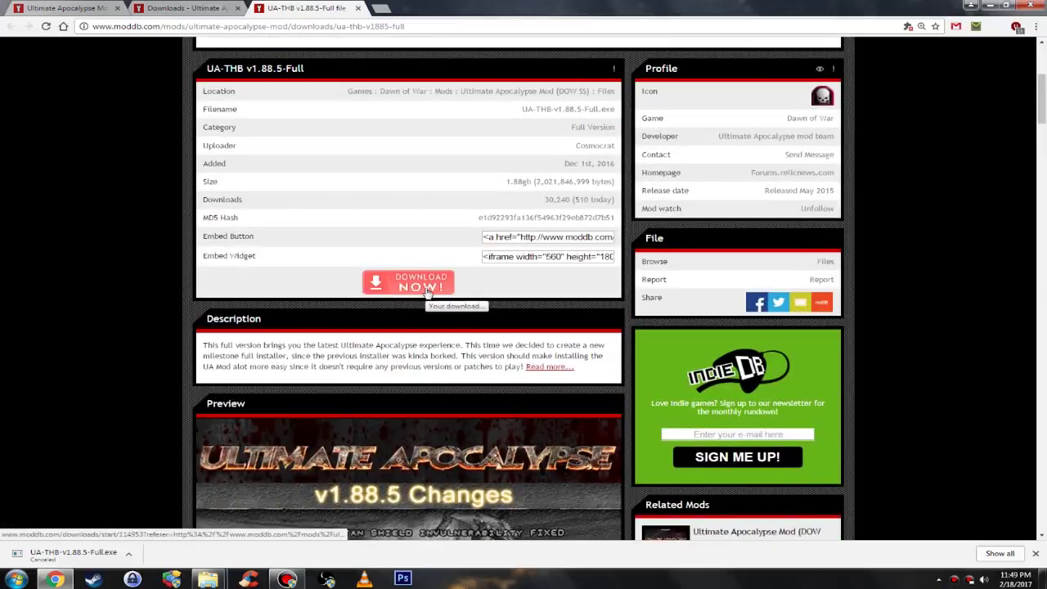
click(427, 292)
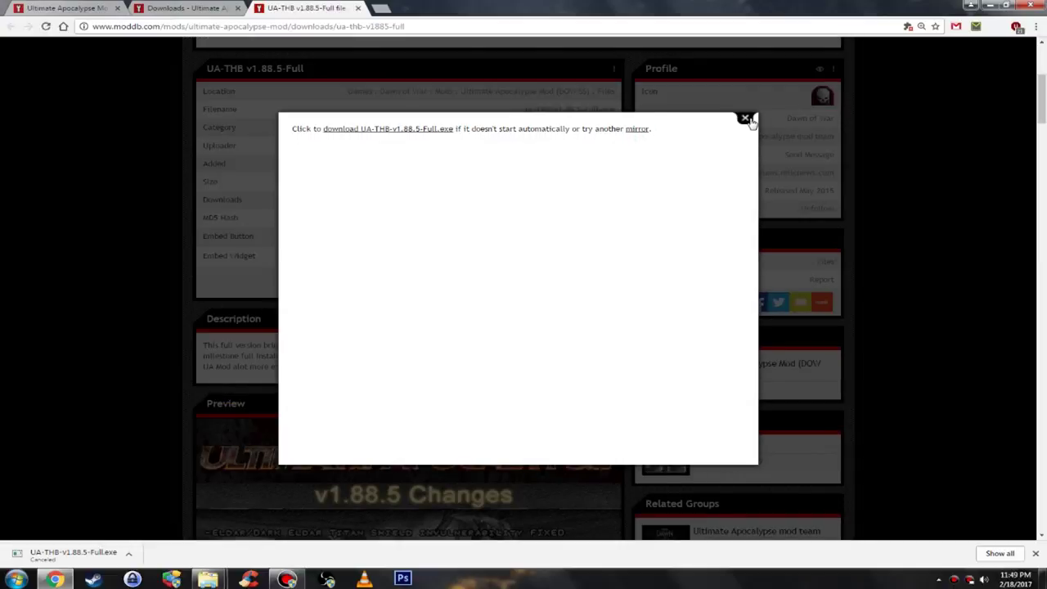
click(746, 119)
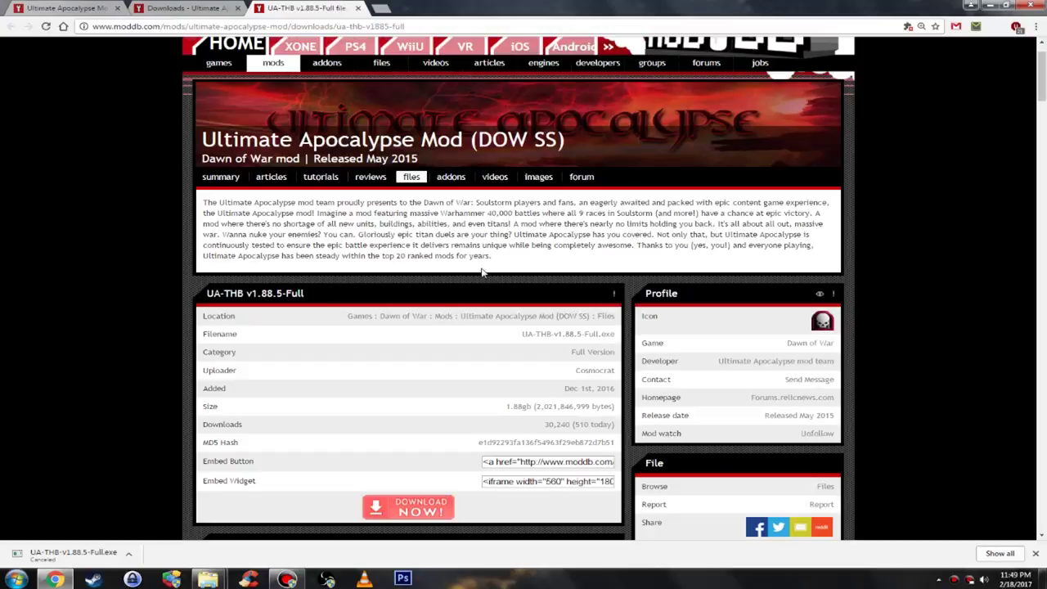
Step: Reopen the UA-THB v1.88.5-Full file page and expand its full description
click(149, 6)
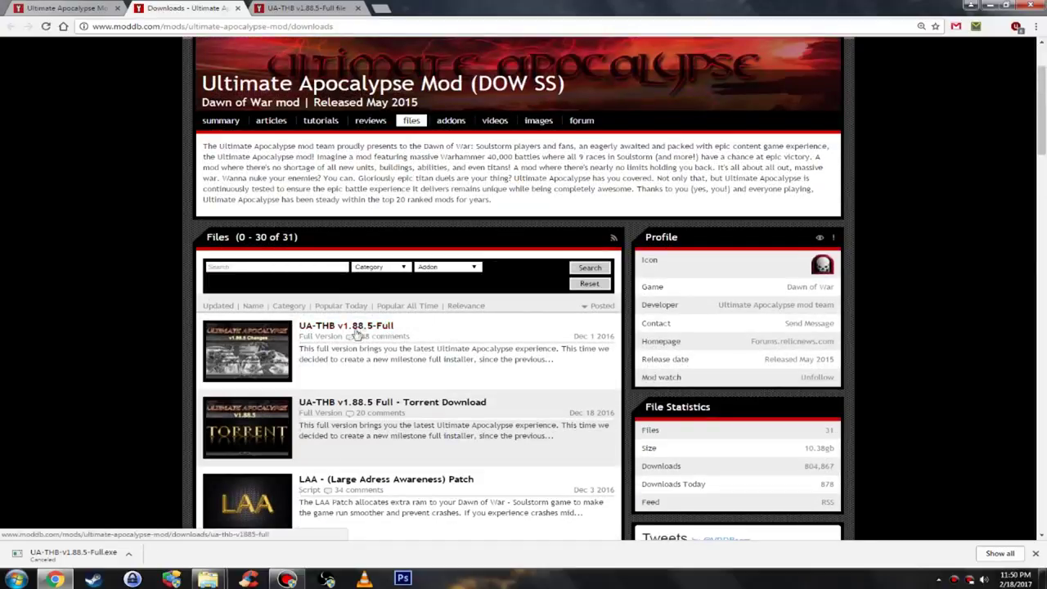
click(359, 327)
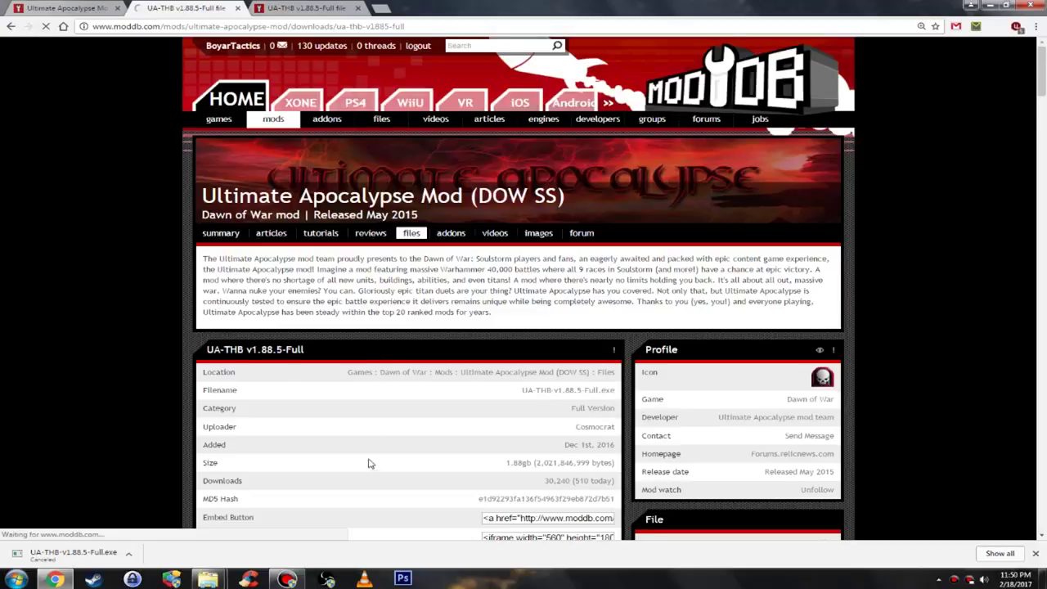
scroll(245, 324, down, 5)
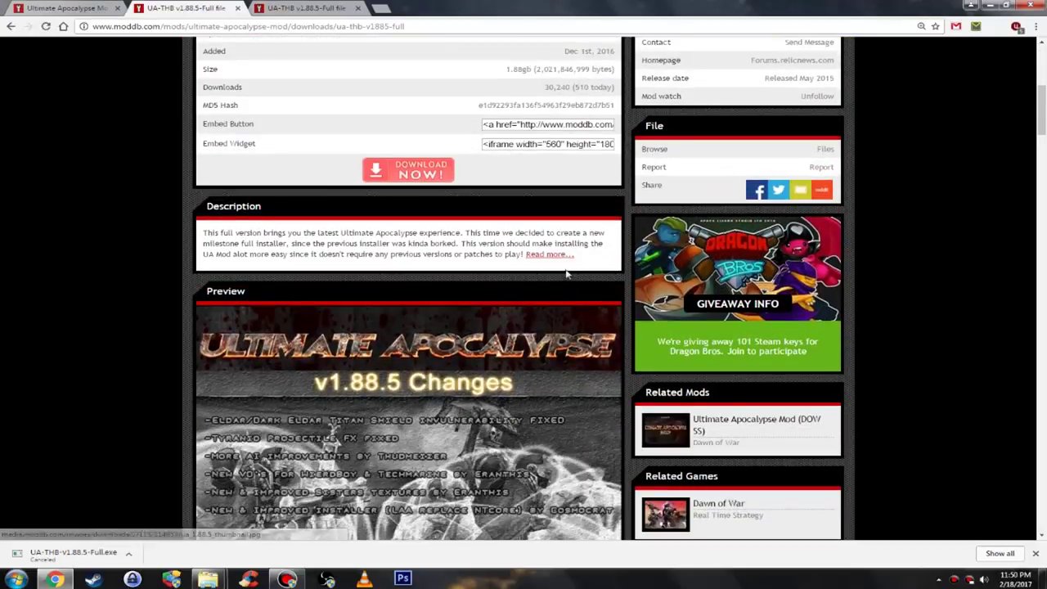
click(550, 256)
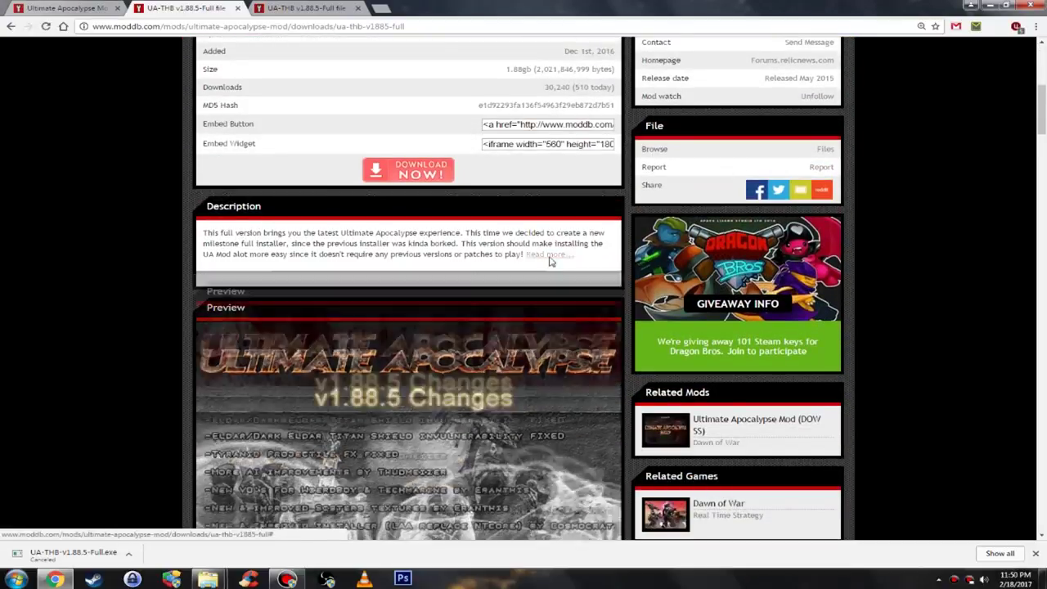
Step: Read the requirements and installation notes, then follow the Forums.relicnews.com standalone factions link
scroll(348, 396, down, 4)
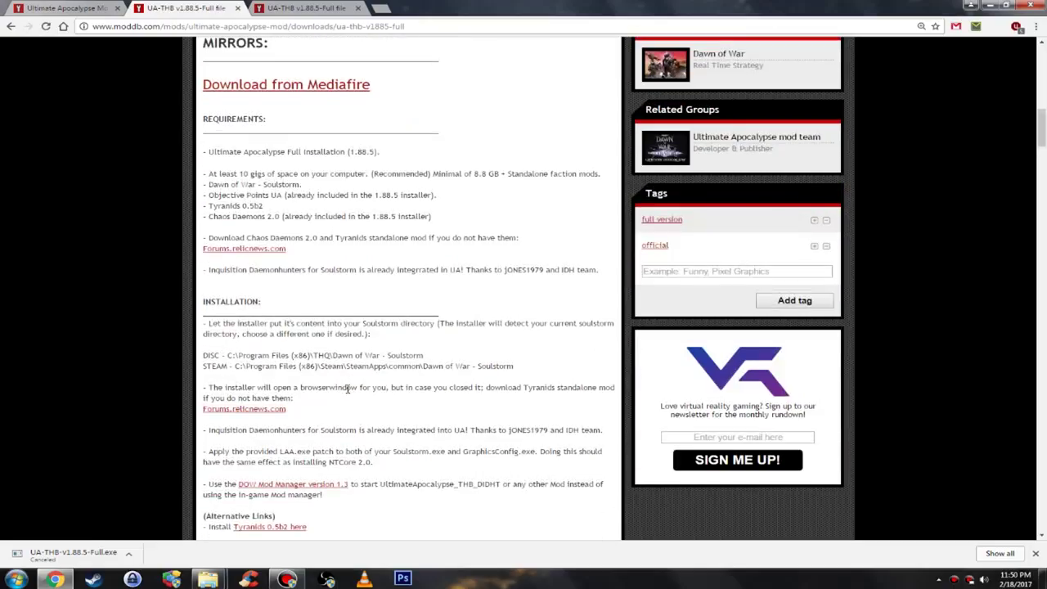
scroll(288, 225, up, 2)
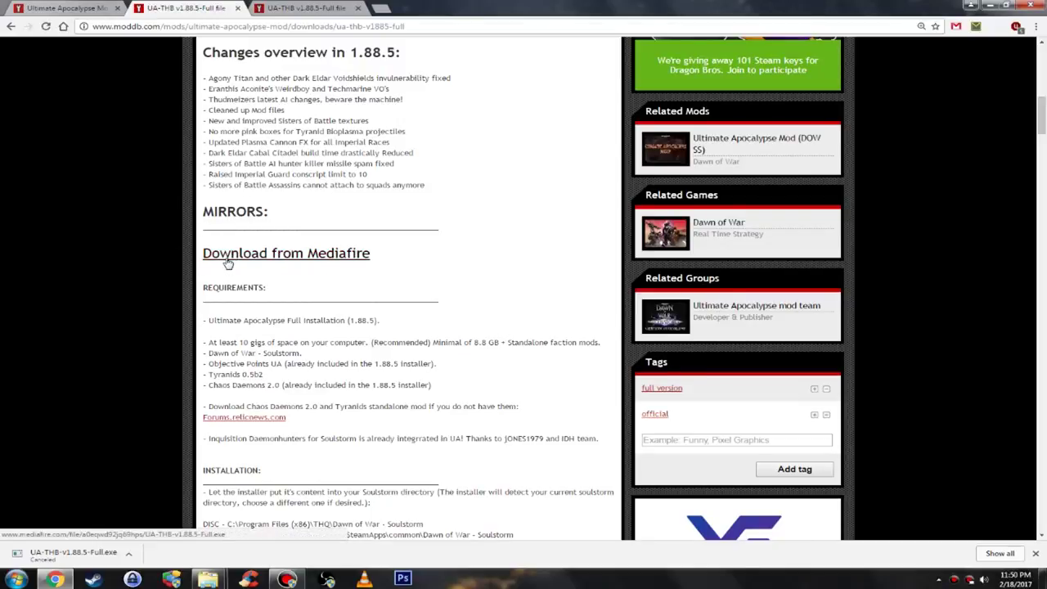
scroll(237, 286, up, 8)
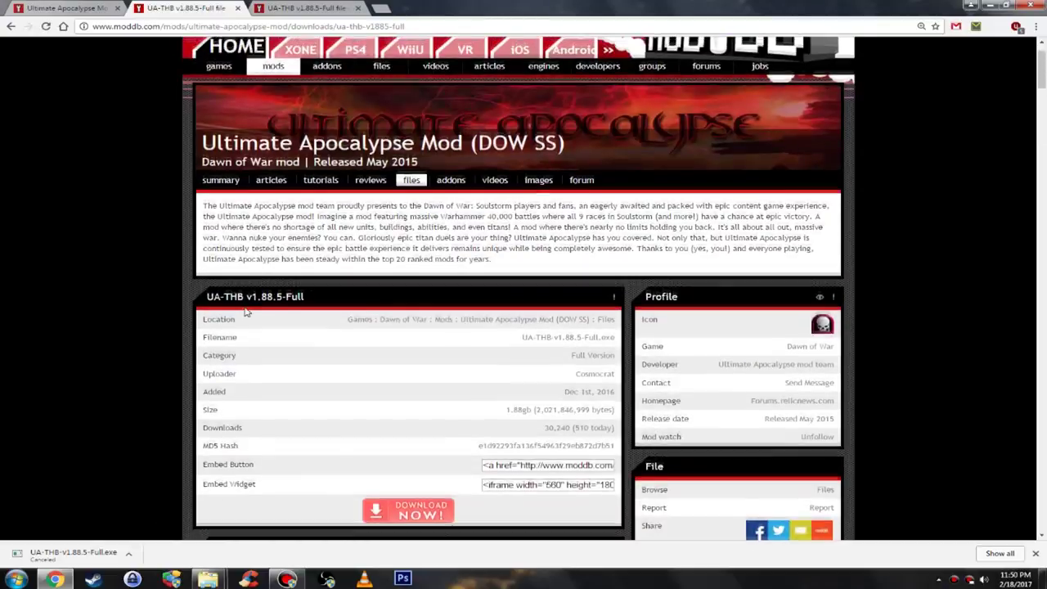
scroll(246, 312, up, 1)
scroll(244, 312, down, 10)
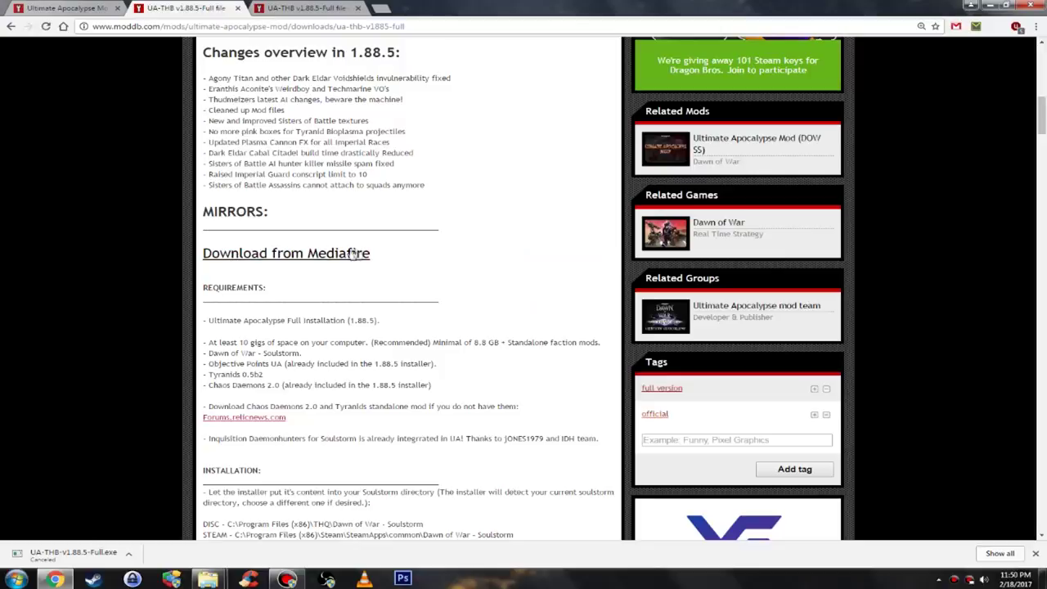
scroll(352, 399, up, 5)
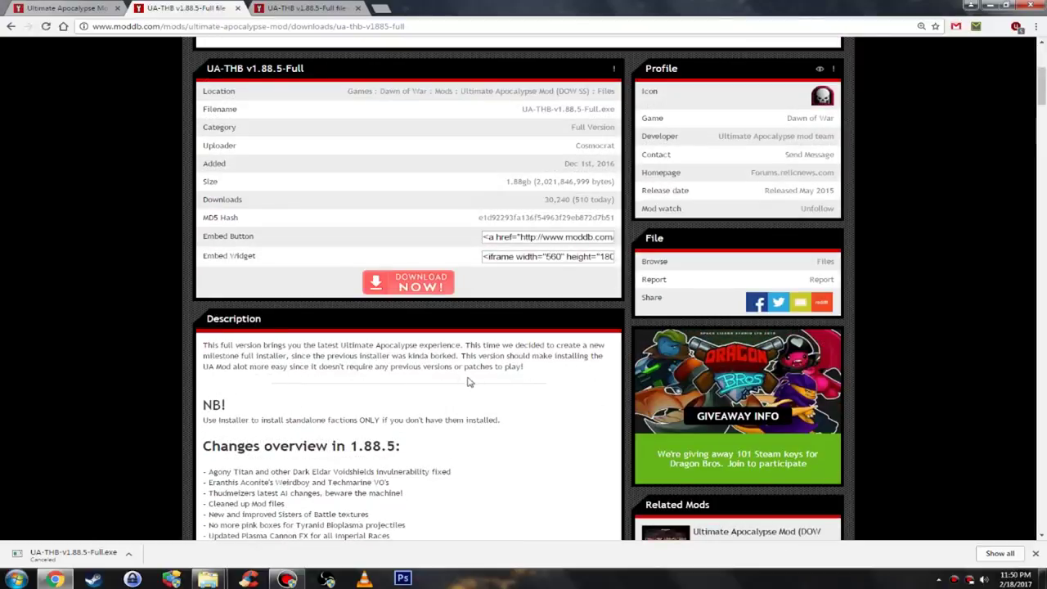
scroll(532, 401, up, 3)
scroll(517, 427, down, 3)
scroll(441, 426, down, 6)
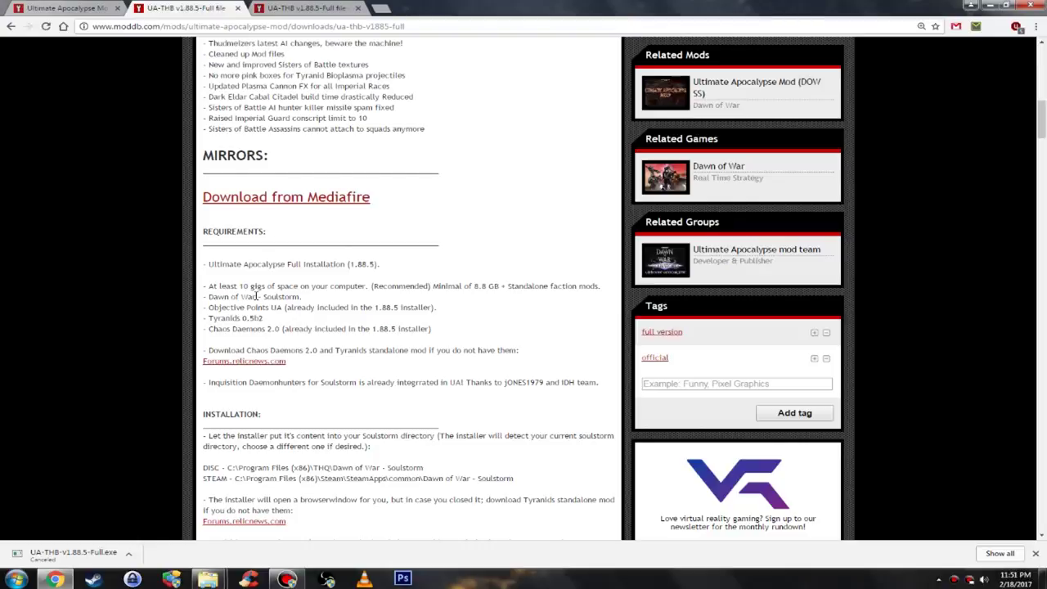
scroll(320, 327, up, 2)
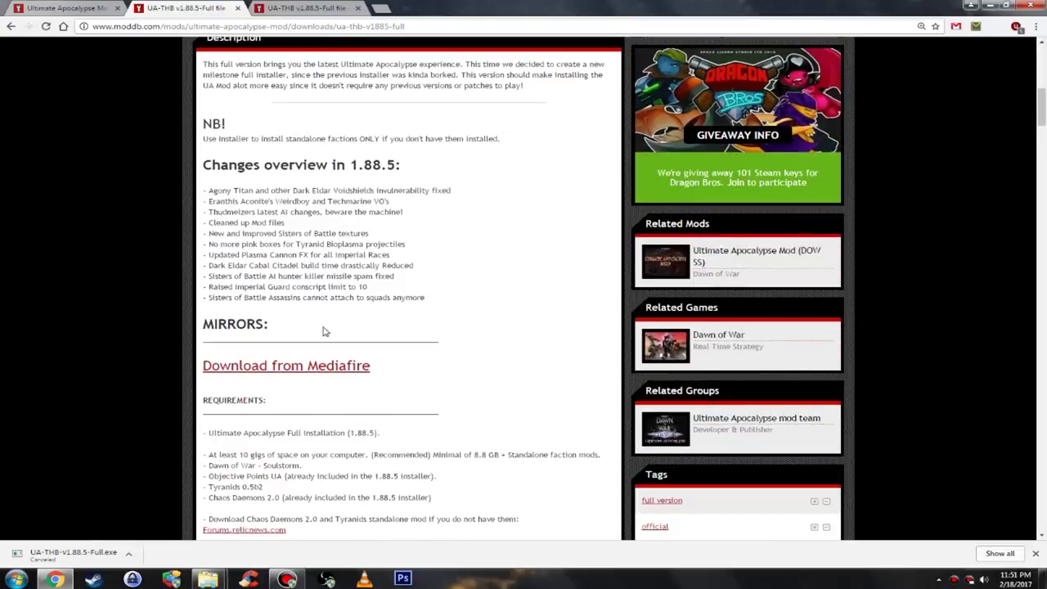
scroll(320, 328, down, 4)
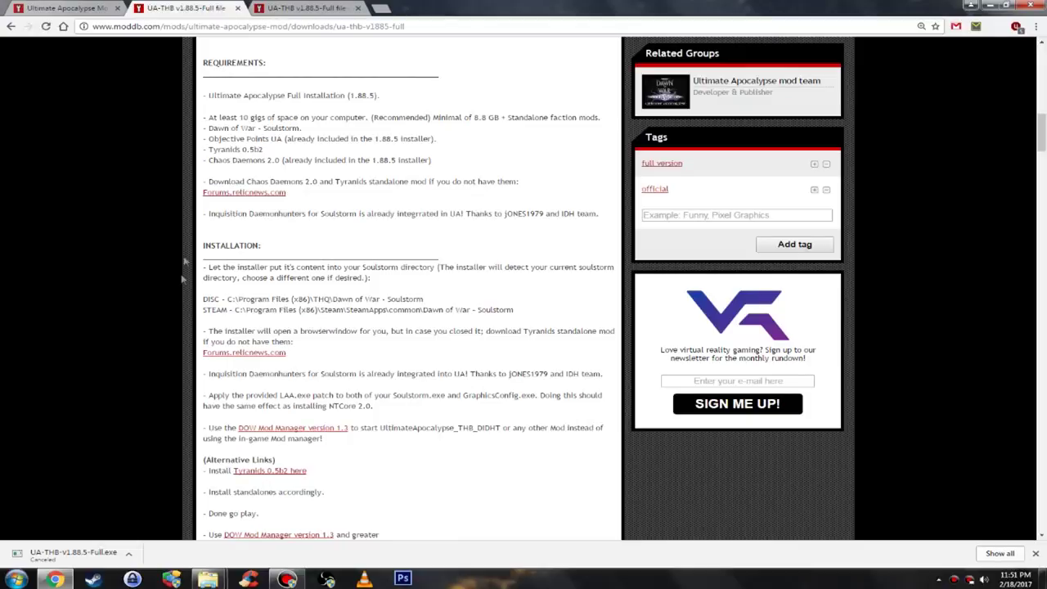
click(271, 196)
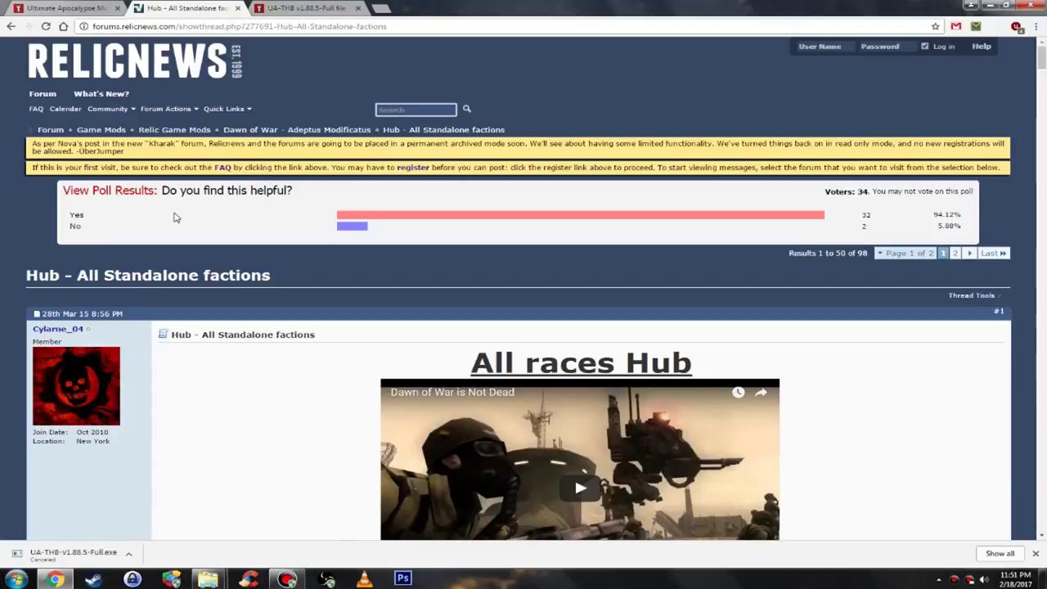
Step: Expand the 'Tyranids Mod For DOW SS' spoiler and scroll to its download link
scroll(173, 217, down, 7)
scroll(218, 248, up, 5)
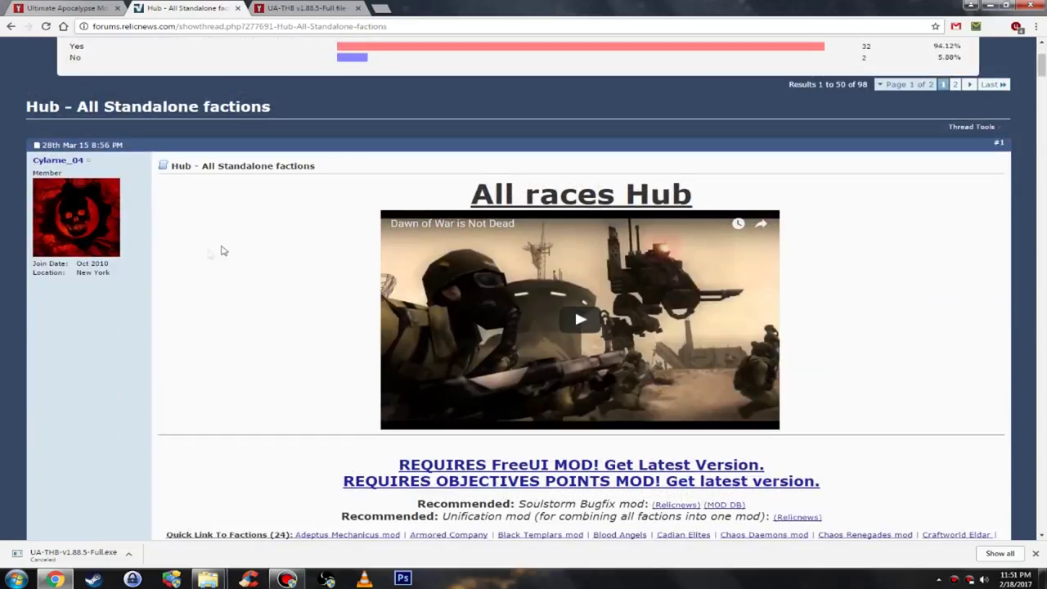
scroll(148, 254, down, 6)
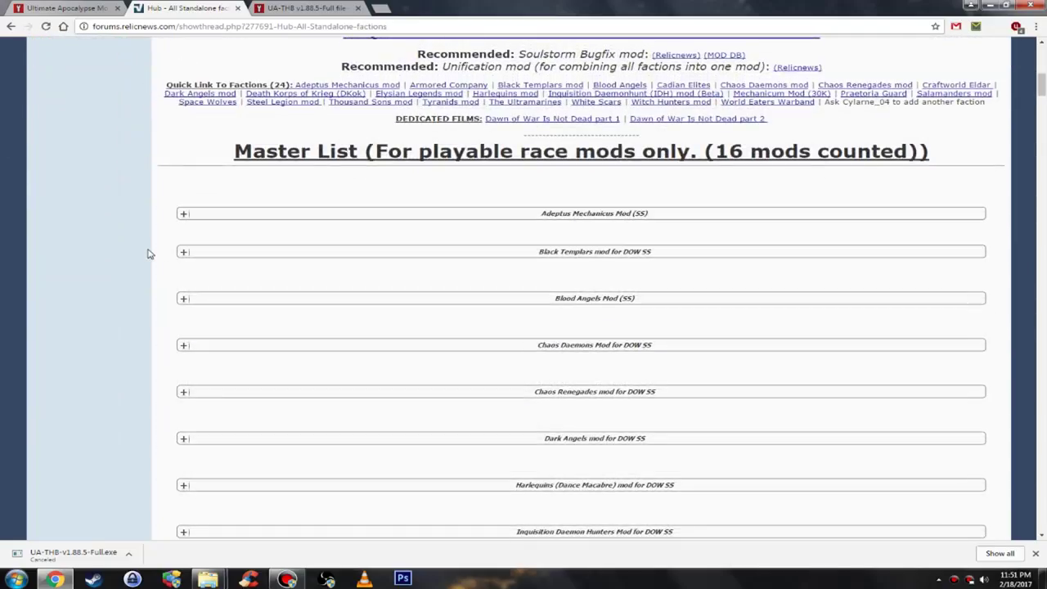
scroll(220, 251, up, 4)
scroll(540, 291, down, 15)
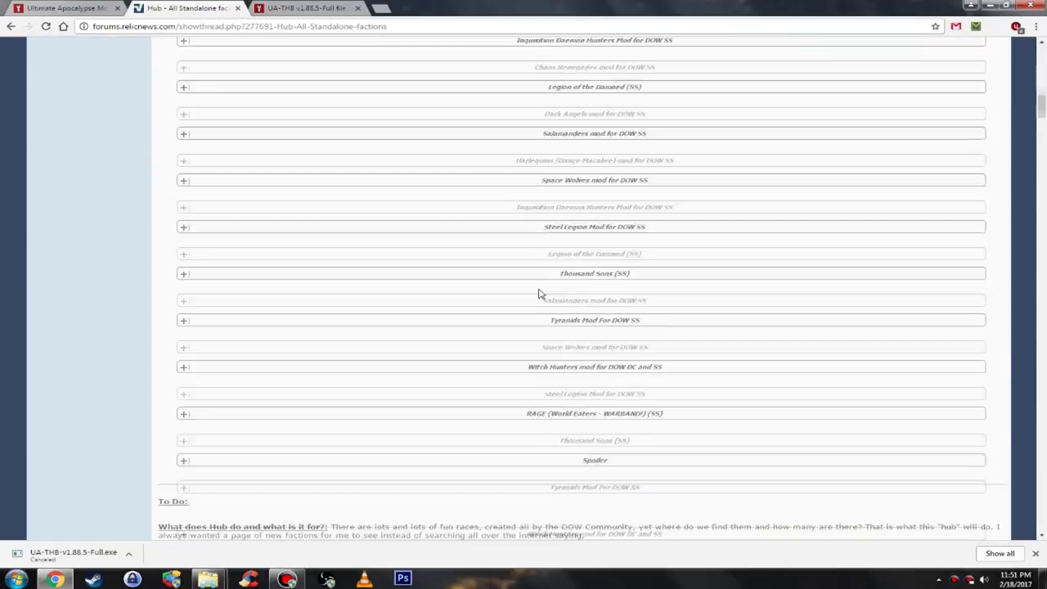
scroll(535, 293, up, 5)
scroll(511, 300, down, 4)
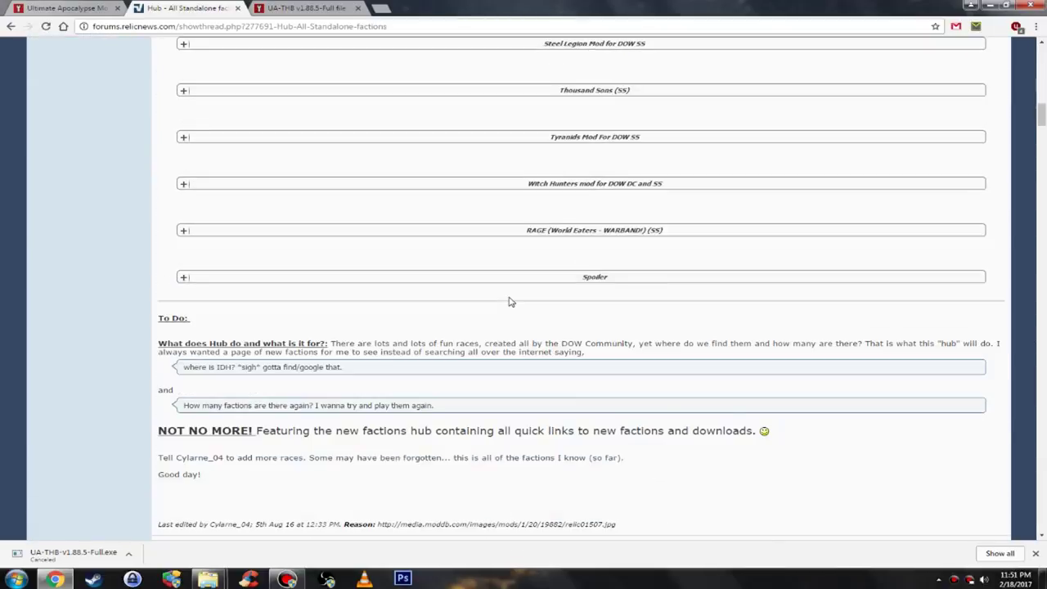
scroll(505, 301, up, 3)
scroll(496, 303, down, 2)
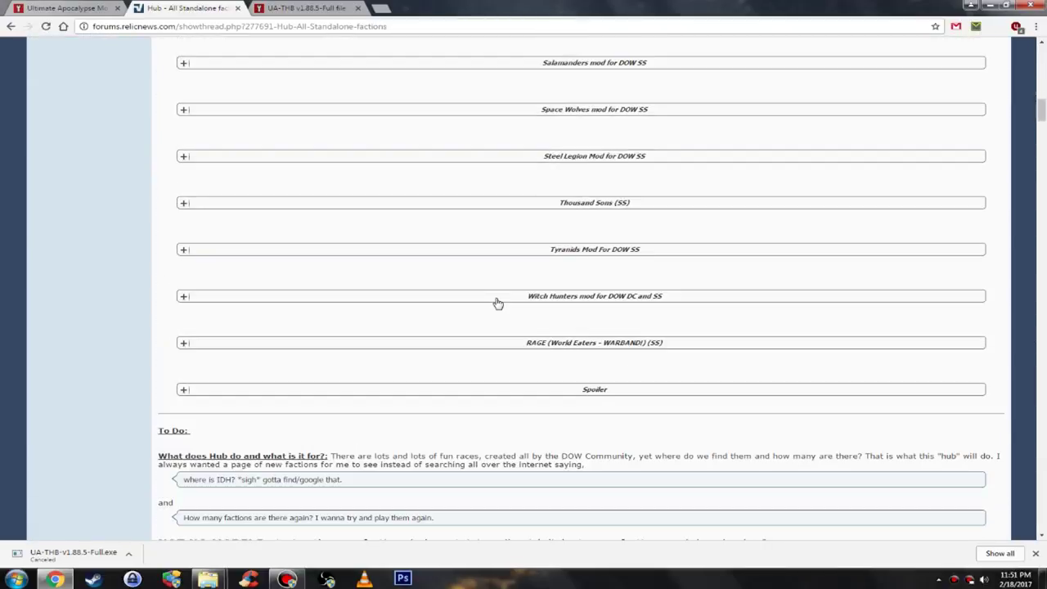
click(184, 250)
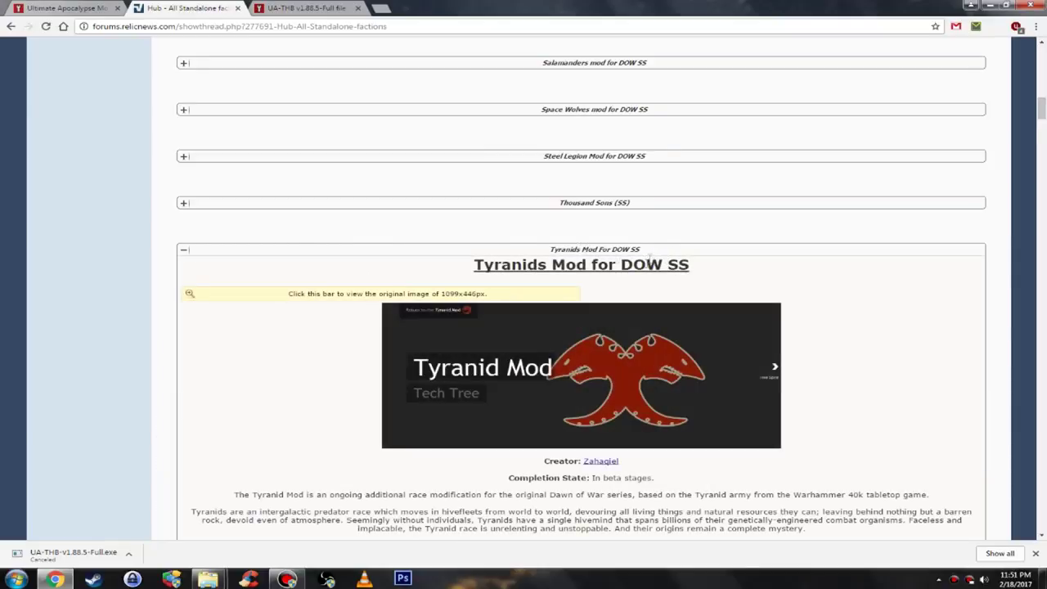
scroll(621, 245, down, 5)
scroll(555, 211, up, 1)
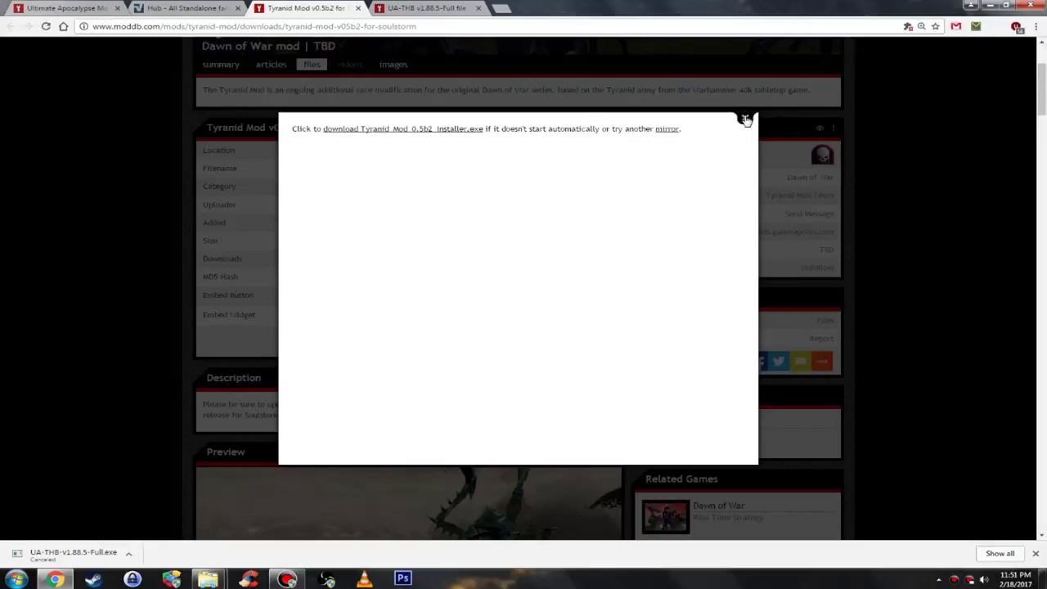
Step: Dismiss the Tyranid_Mod_0.5b2_Installer.exe download notice and close the browser
click(746, 121)
scroll(422, 223, up, 2)
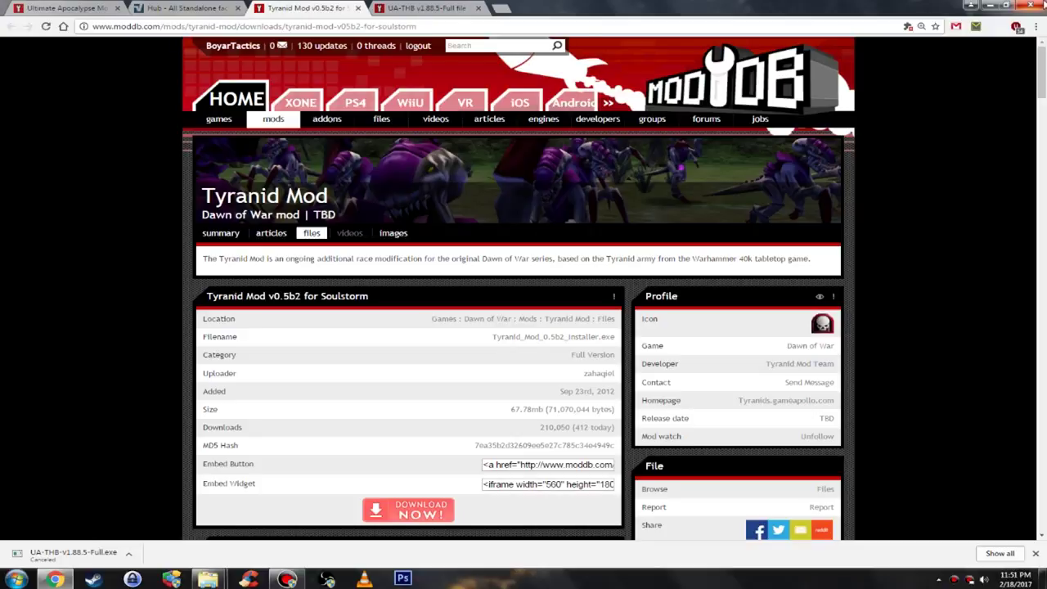
click(1038, 12)
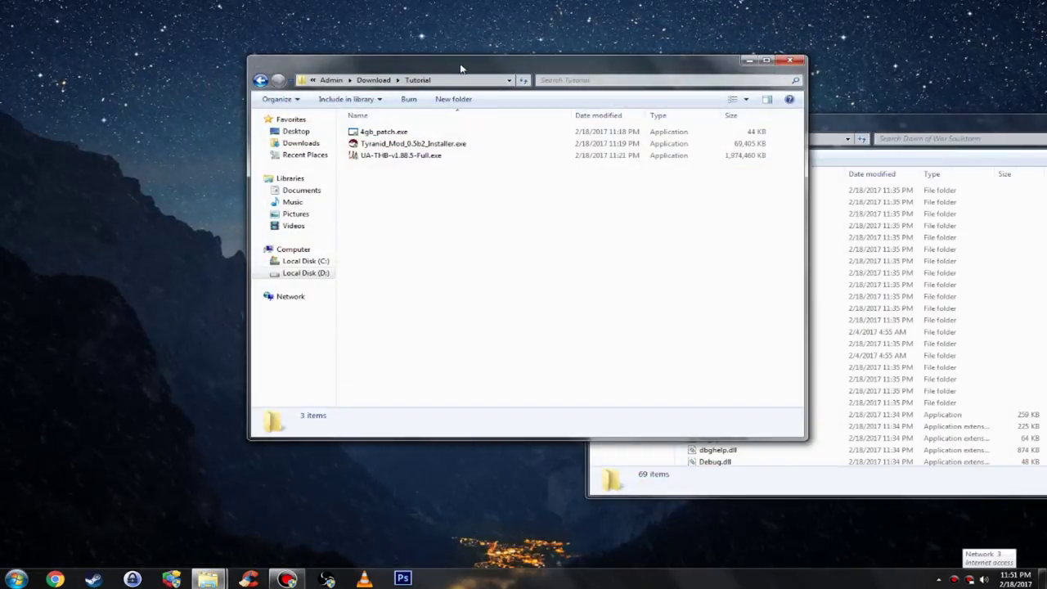
Step: Move the Tutorial folder window and select the three downloaded files
drag(460, 66, 368, 139)
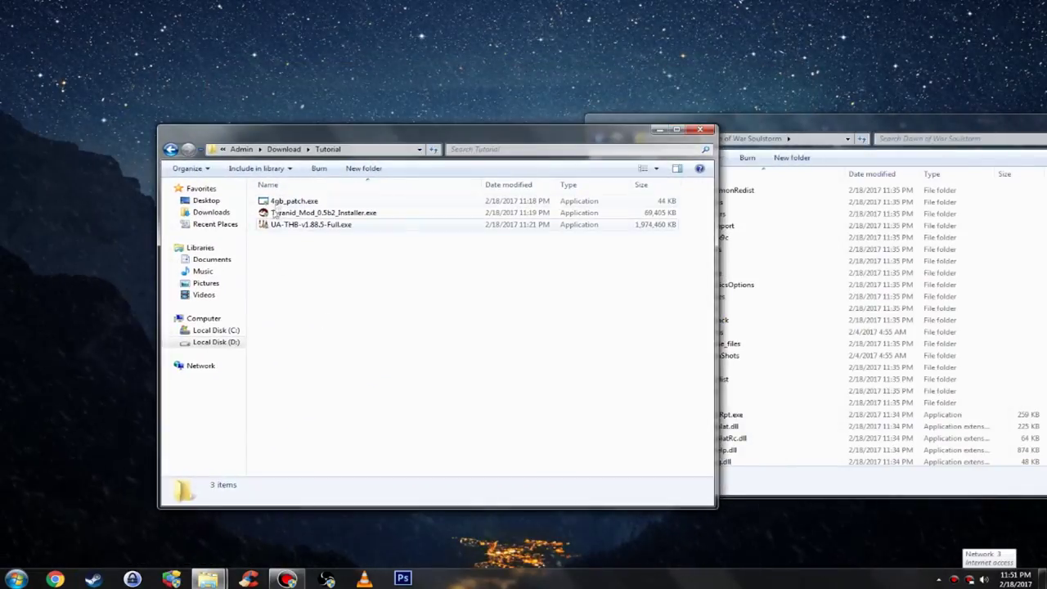
drag(347, 286, 379, 193)
click(335, 252)
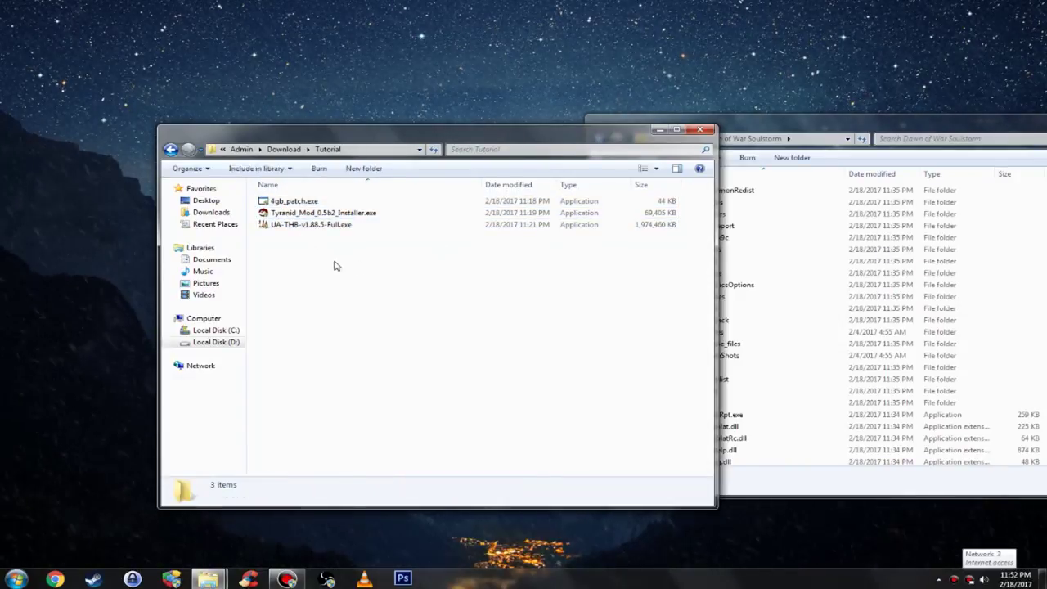
mouse_move(334, 262)
mouse_down()
mouse_move(256, 200)
mouse_move(317, 221)
mouse_move(344, 214)
mouse_move(310, 197)
mouse_move(340, 244)
mouse_move(339, 269)
mouse_up()
Step: Arrange the Tutorial and Dawn of War Soulstorm folders, then launch Tyranid_Mod_0.5b2_Installer.exe
click(778, 129)
click(302, 283)
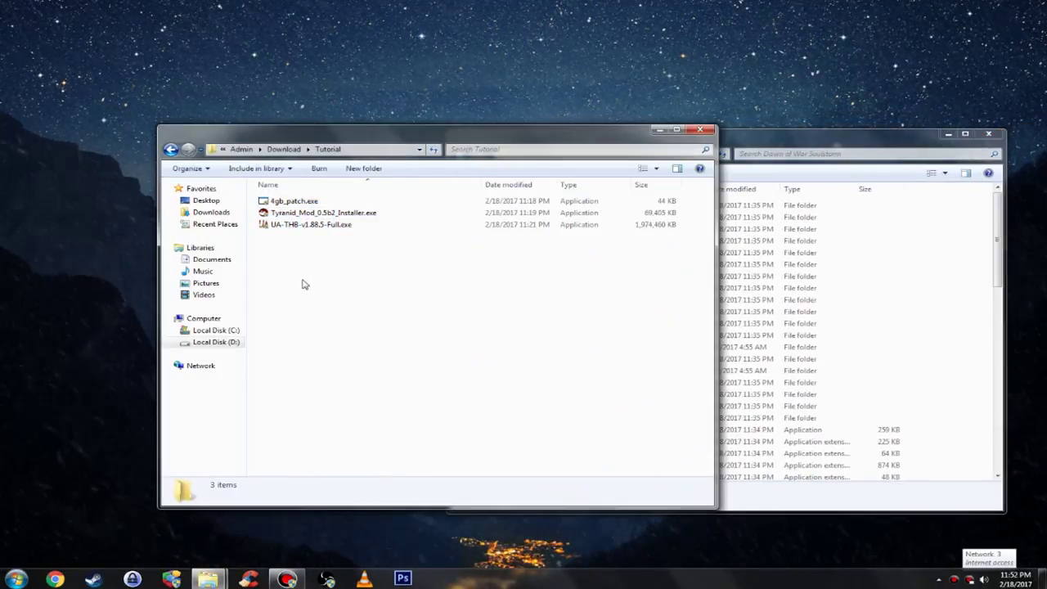
click(900, 141)
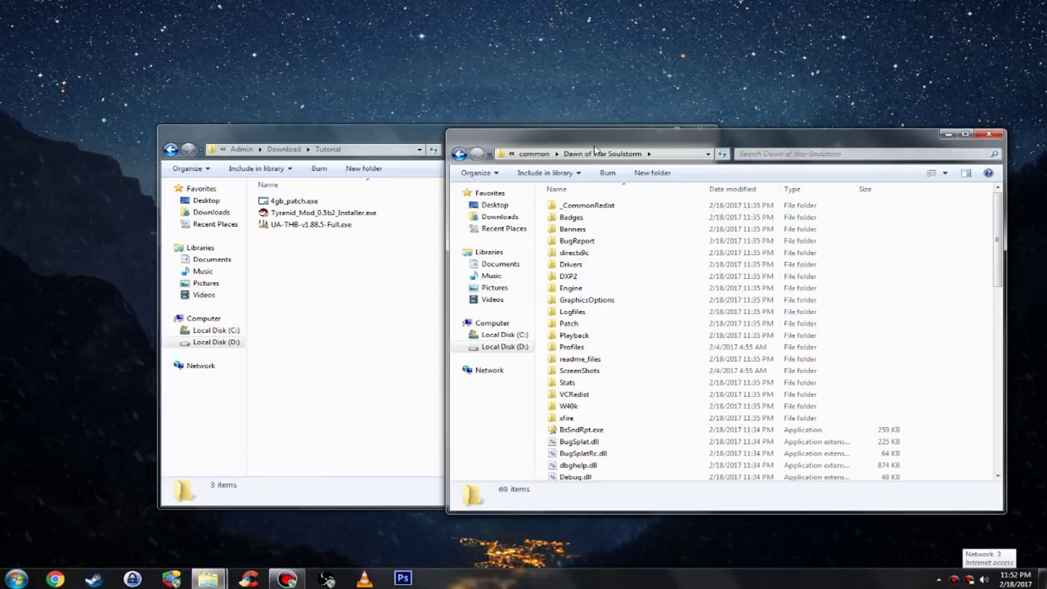
scroll(739, 311, down, 9)
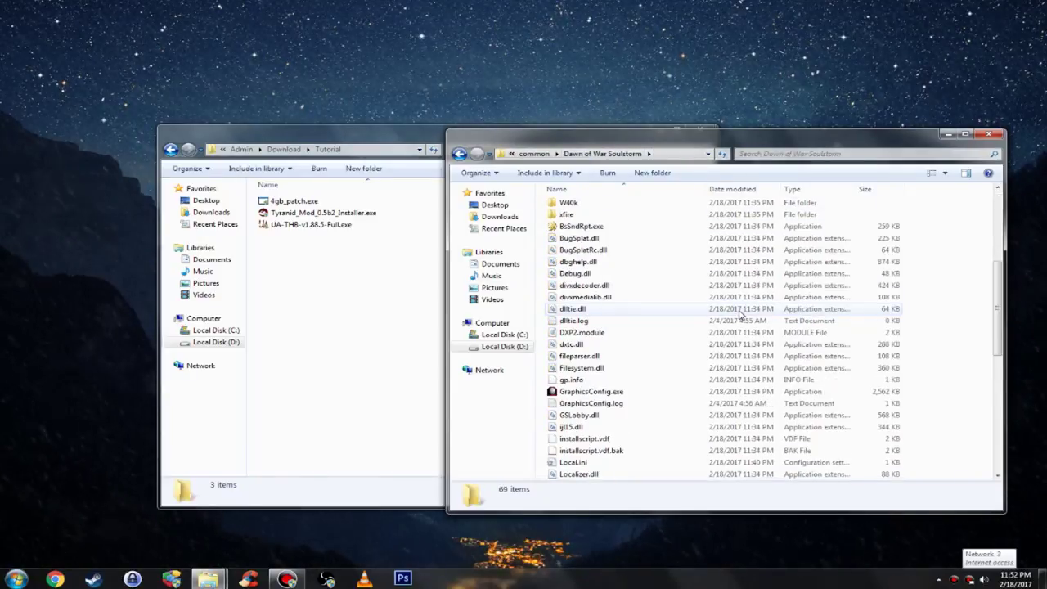
click(322, 329)
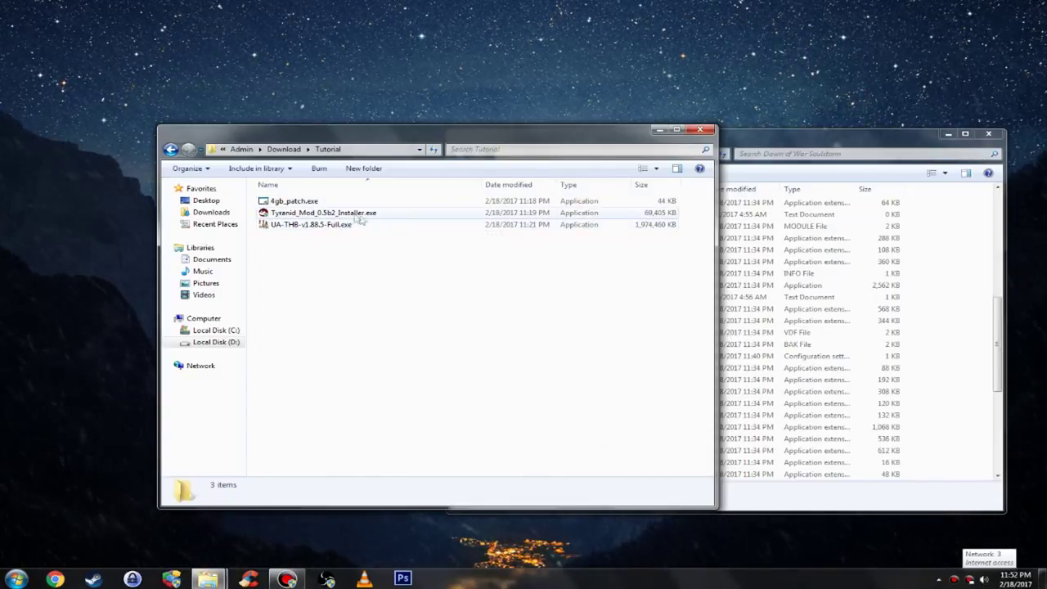
click(306, 215)
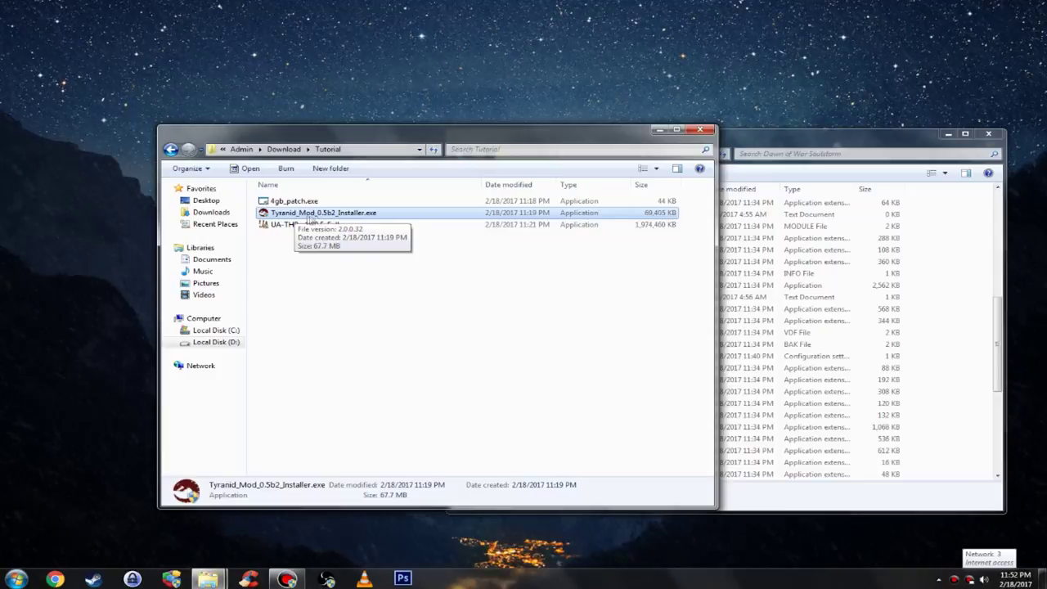
double_click(317, 215)
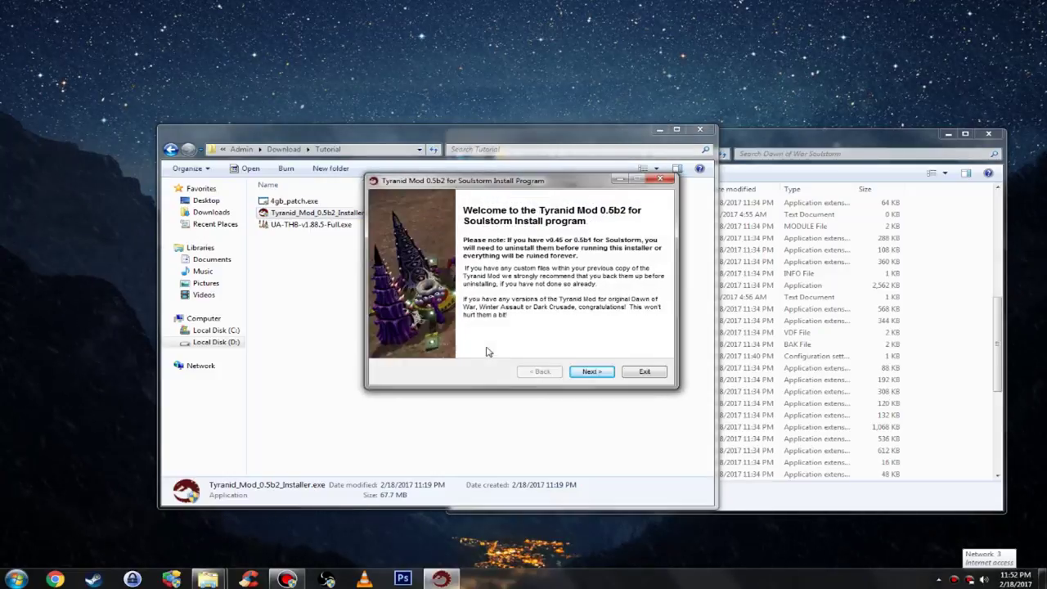
Step: Keep D:\Games\Online\Steam\steamapps\common\Dawn of War Soulstorm as install path and advance to Confirmation
click(590, 373)
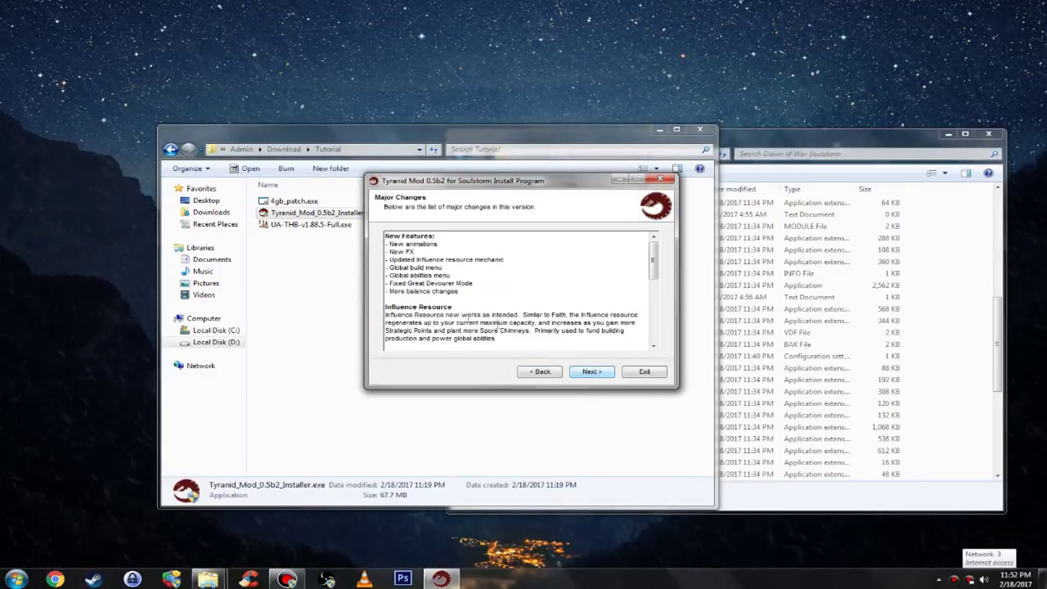
click(606, 369)
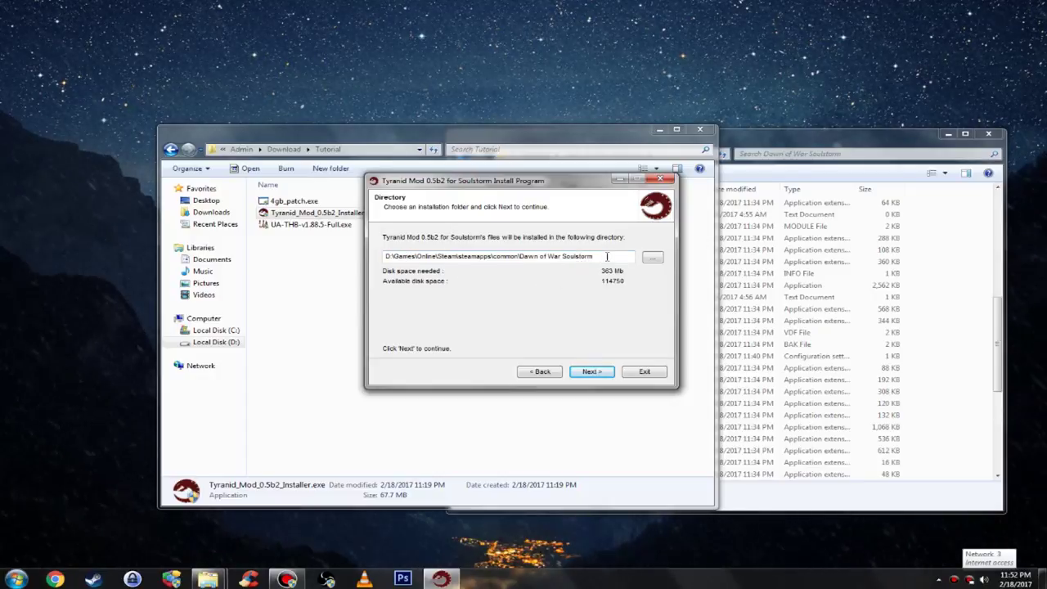
click(654, 259)
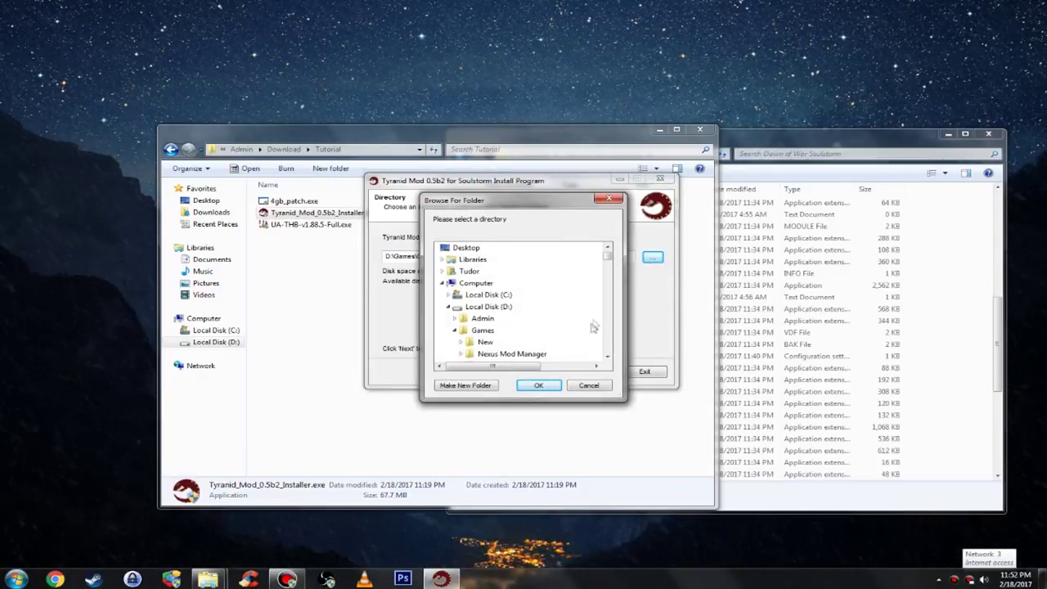
click(584, 384)
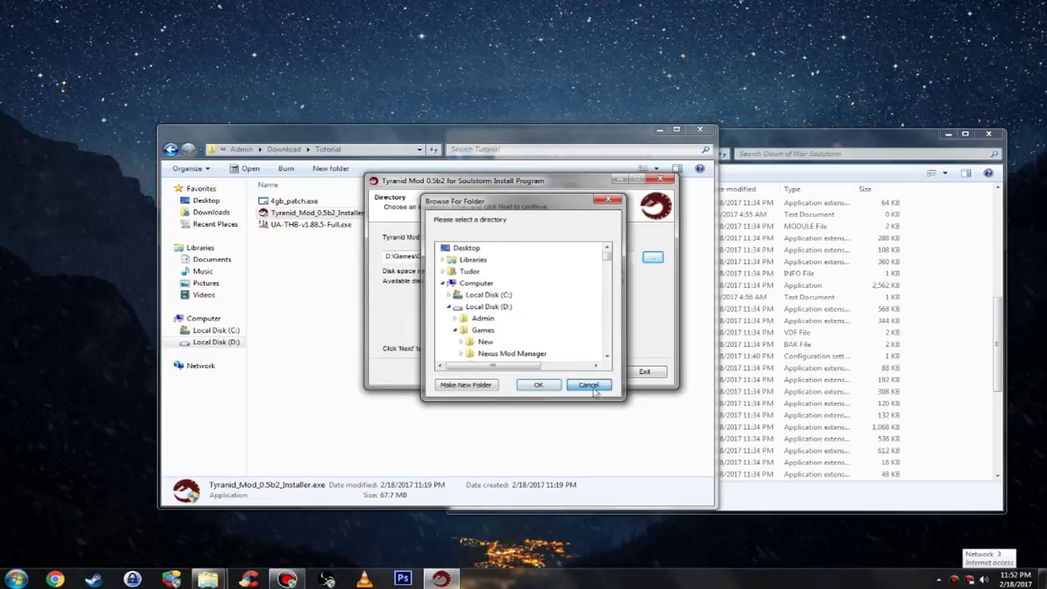
click(596, 386)
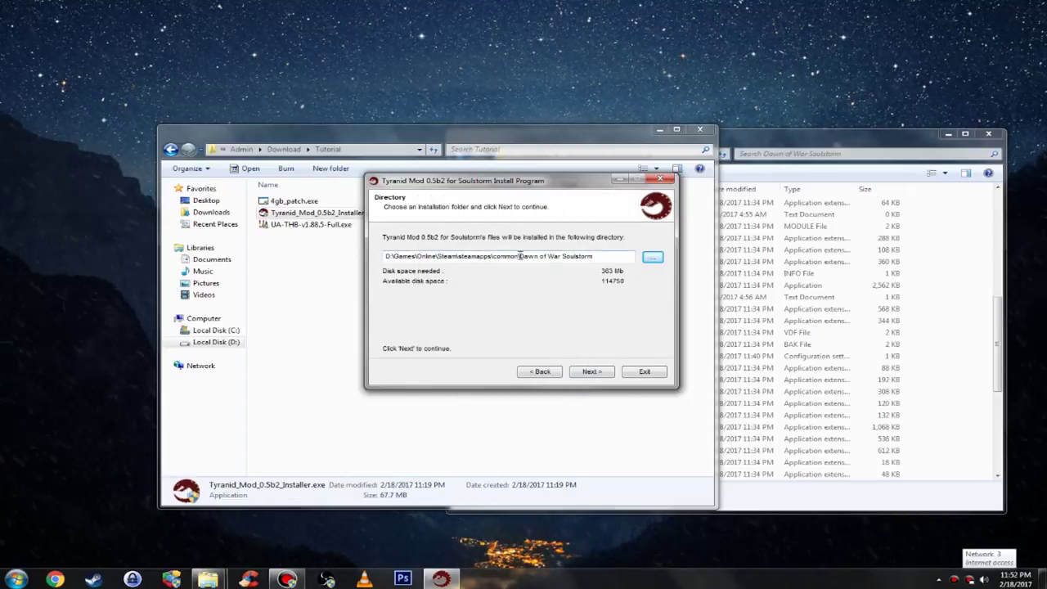
drag(604, 256, 525, 260)
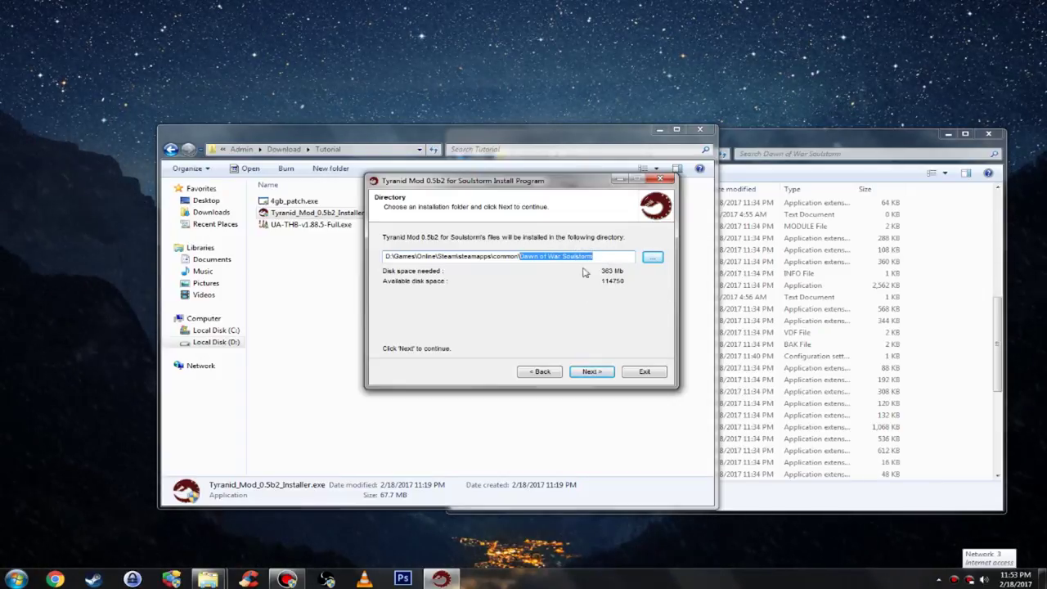
click(605, 258)
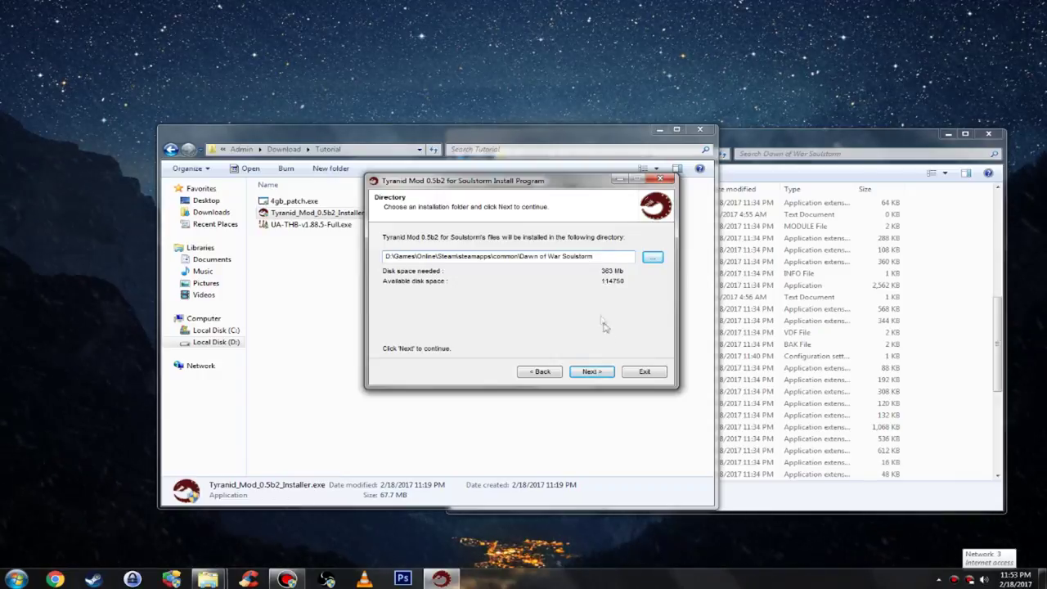
click(590, 371)
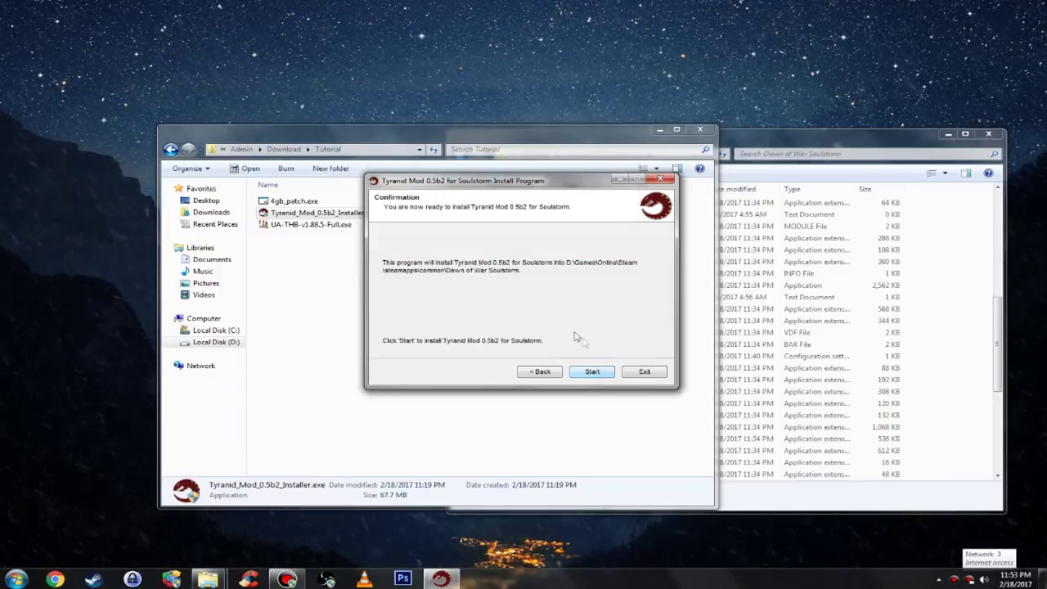
Step: Run the Tyranid Mod install and check the new Tyranids folder and Tyranids.module in the game folder
click(593, 373)
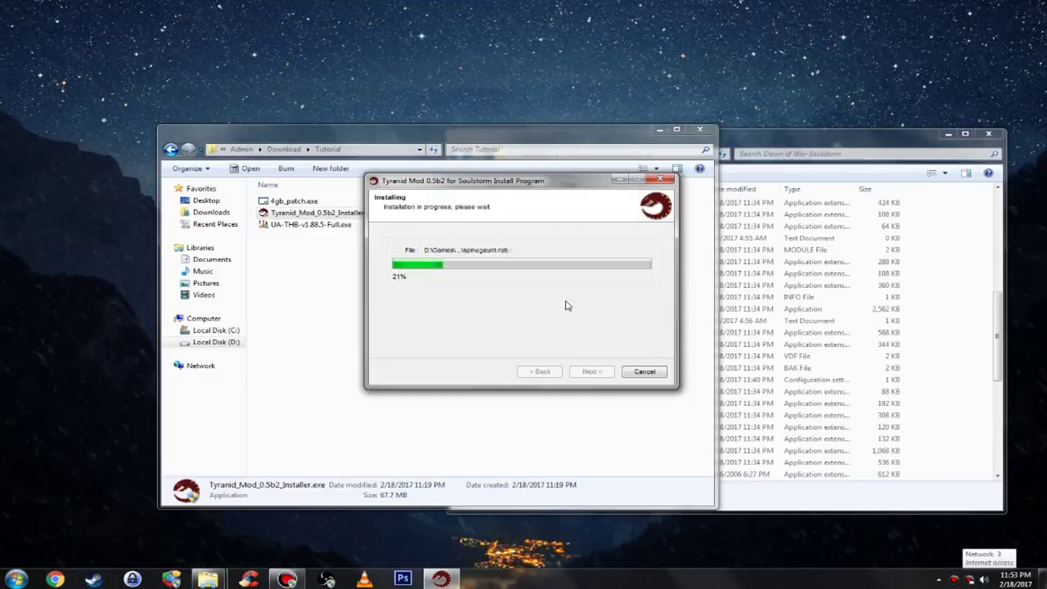
click(917, 398)
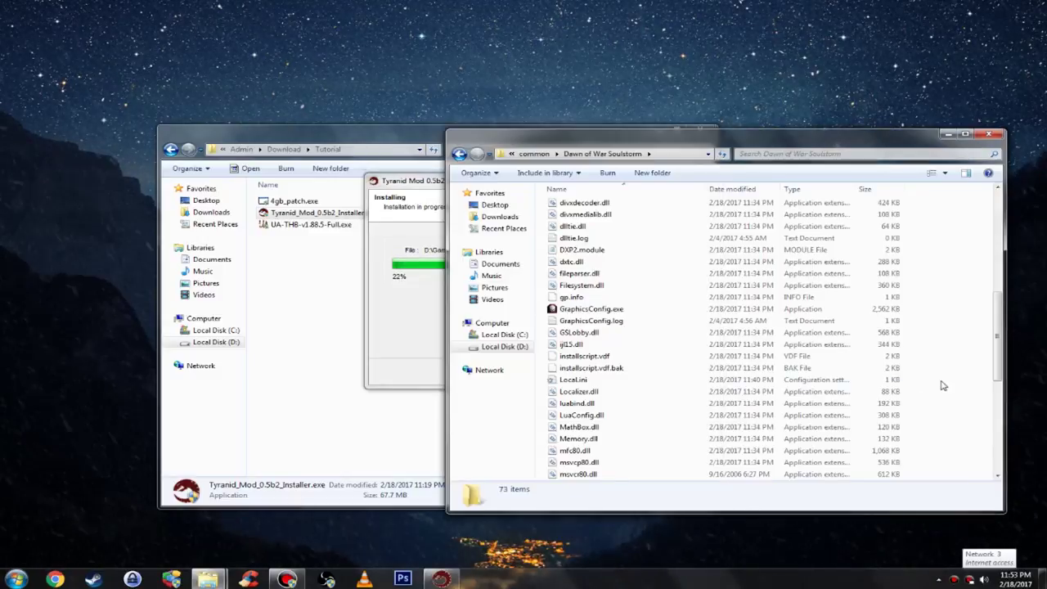
scroll(595, 344, up, 8)
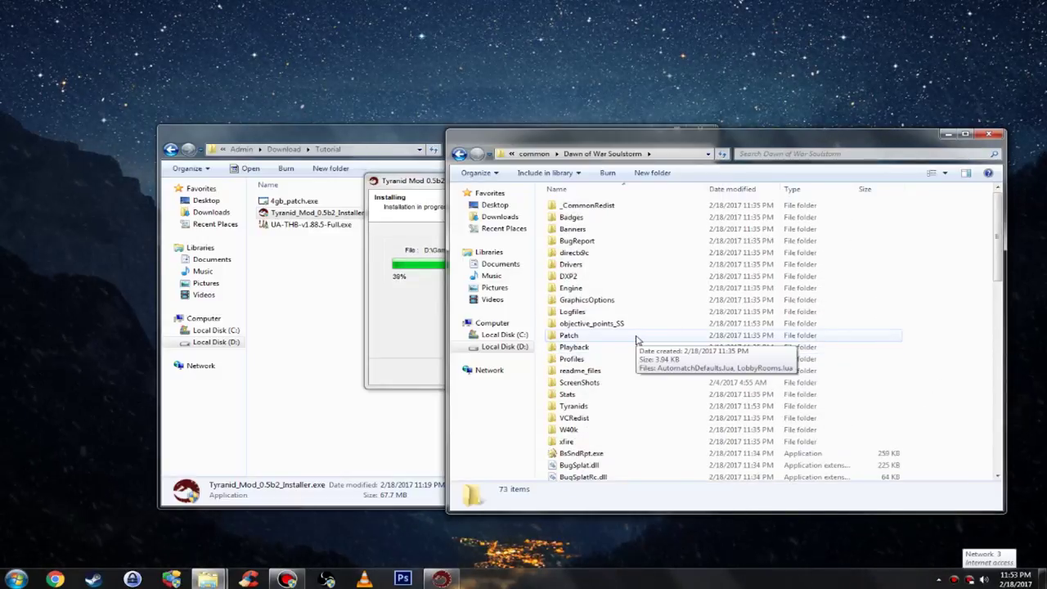
click(426, 321)
click(724, 371)
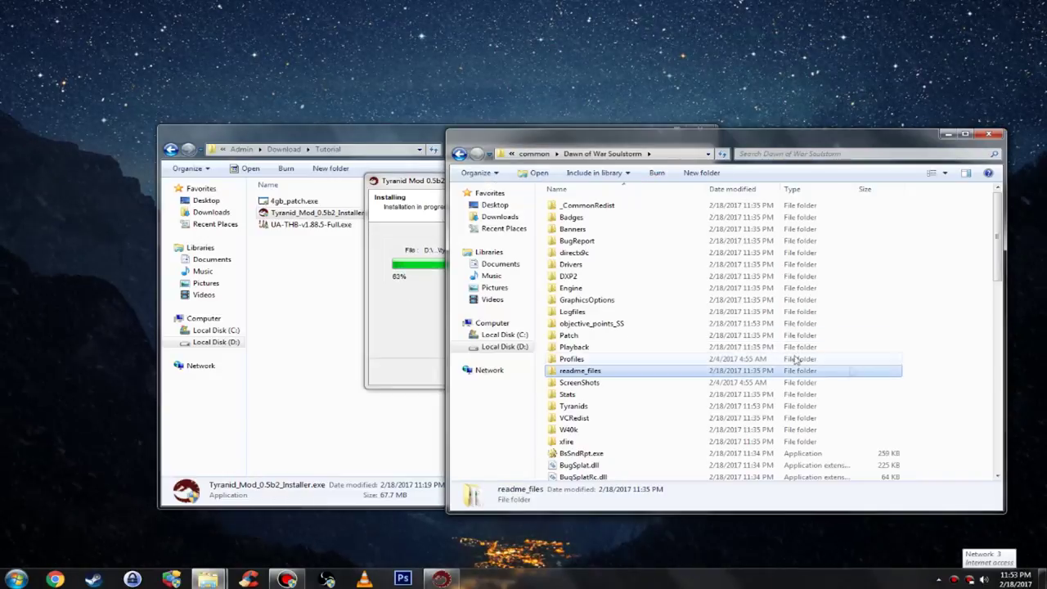
scroll(693, 339, down, 4)
key(Down)
key(Down)
key(Down)
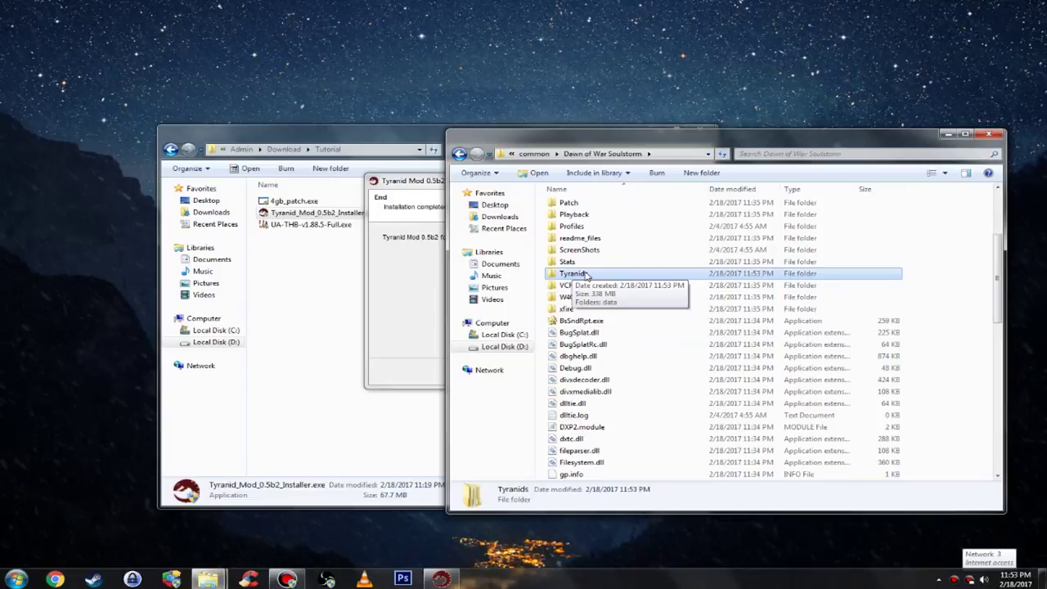
scroll(619, 280, down, 3)
scroll(620, 297, up, 2)
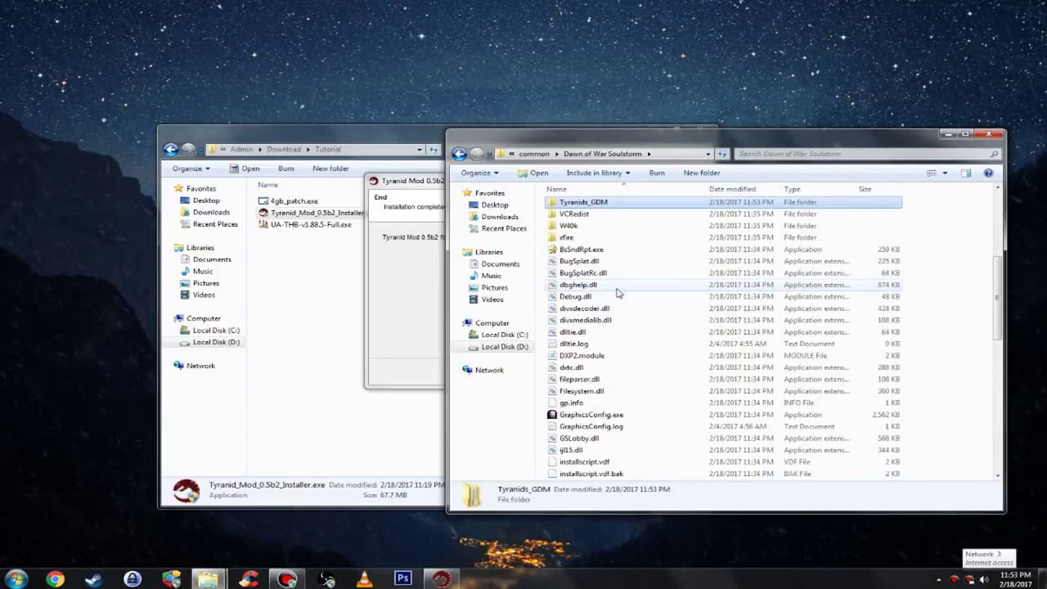
key(t)
key(Down)
key(Down)
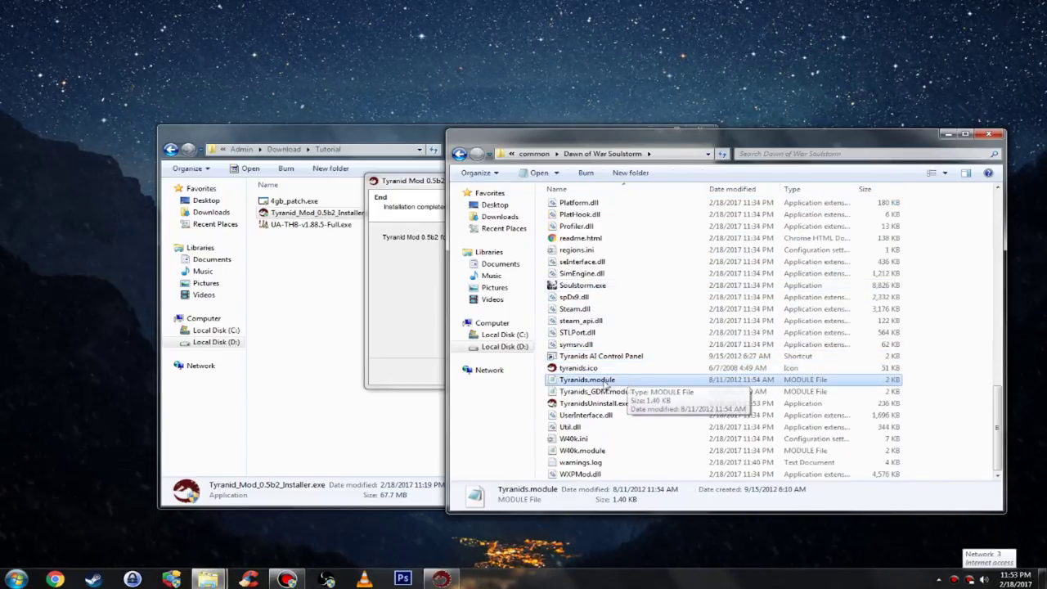
Step: Close the finished Tyranid installer and launch UA-THB-v1.88.5-Full.exe from the Tutorial folder
click(399, 304)
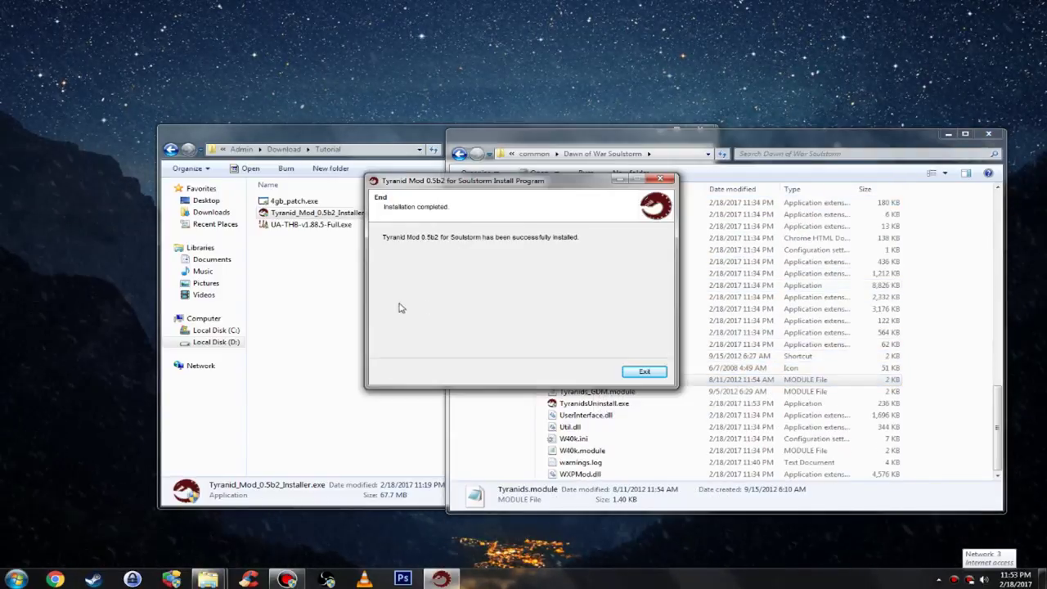
click(656, 375)
click(332, 369)
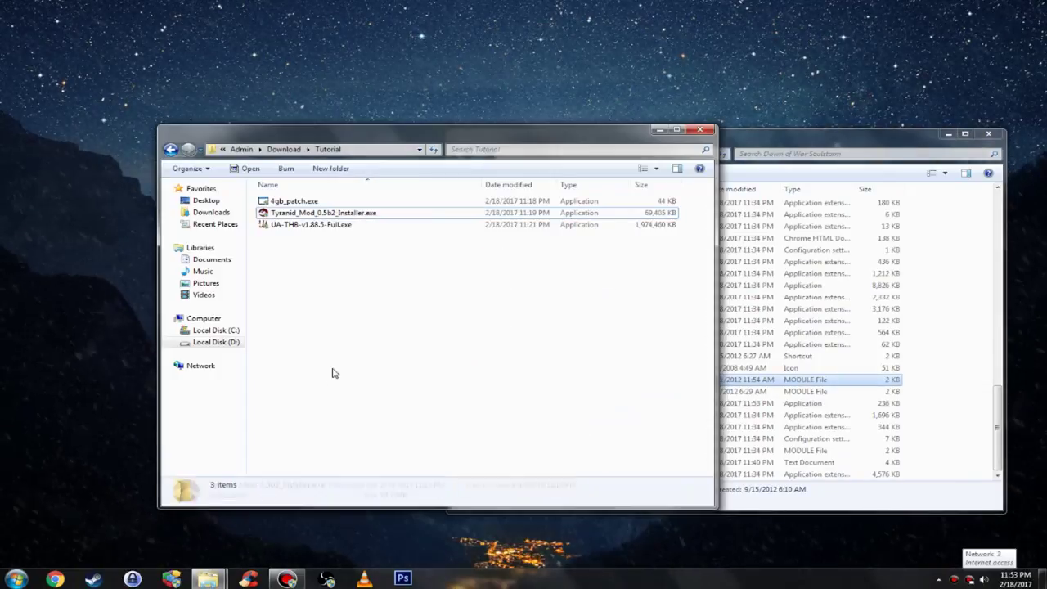
click(964, 367)
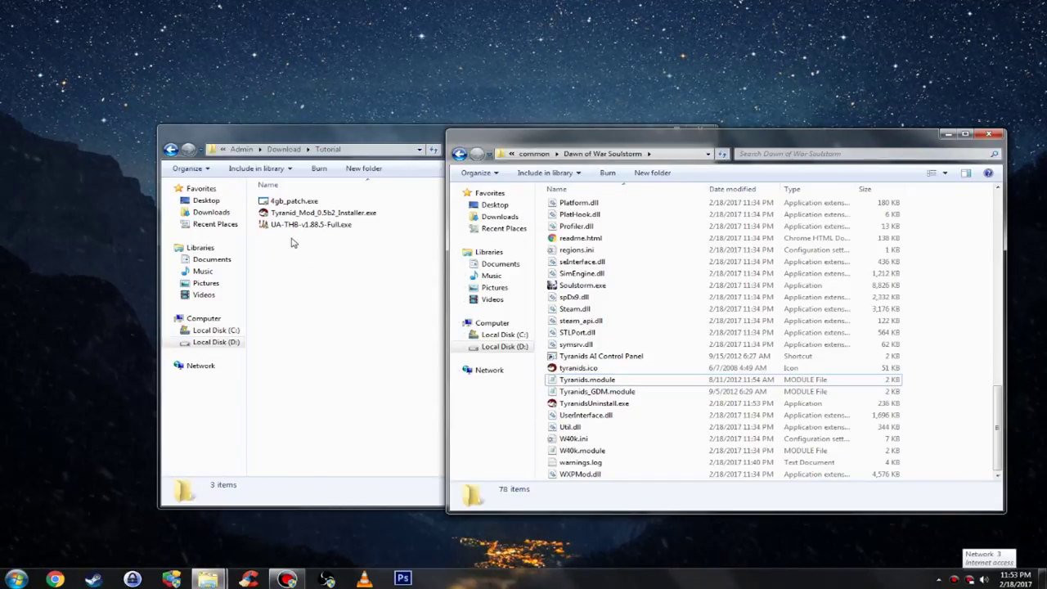
double_click(317, 229)
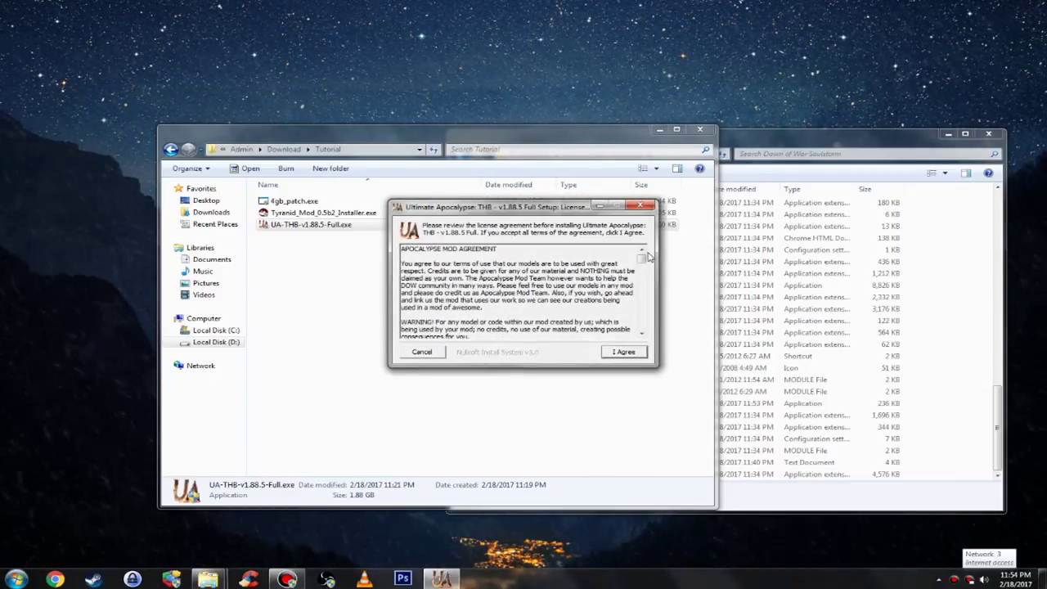
Step: Accept the Ultimate Apocalypse license agreement and inspect the start of the destination path
drag(642, 258, 642, 326)
click(624, 352)
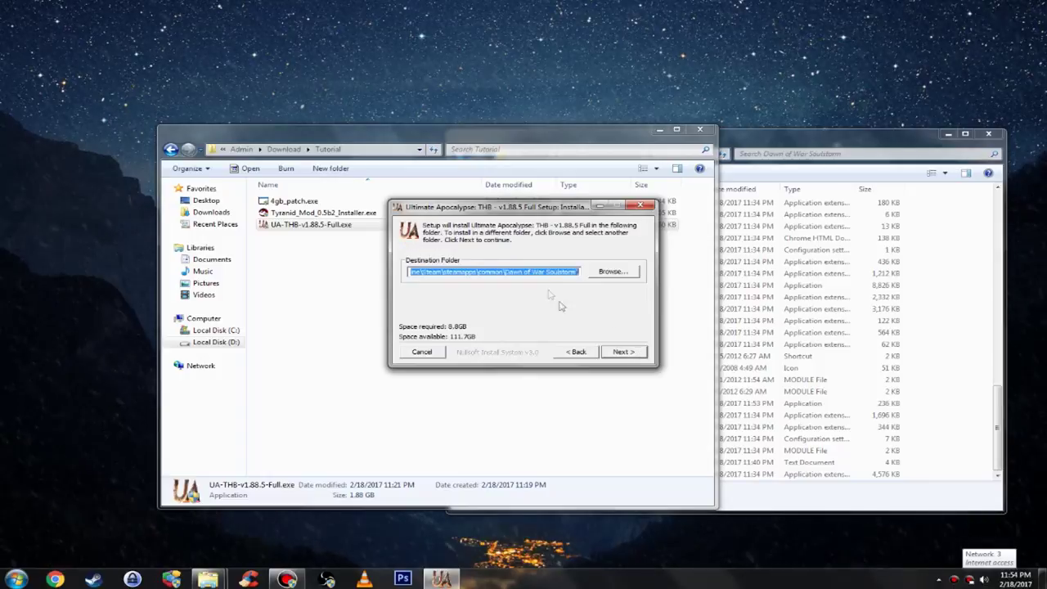
click(458, 270)
drag(540, 275, 369, 276)
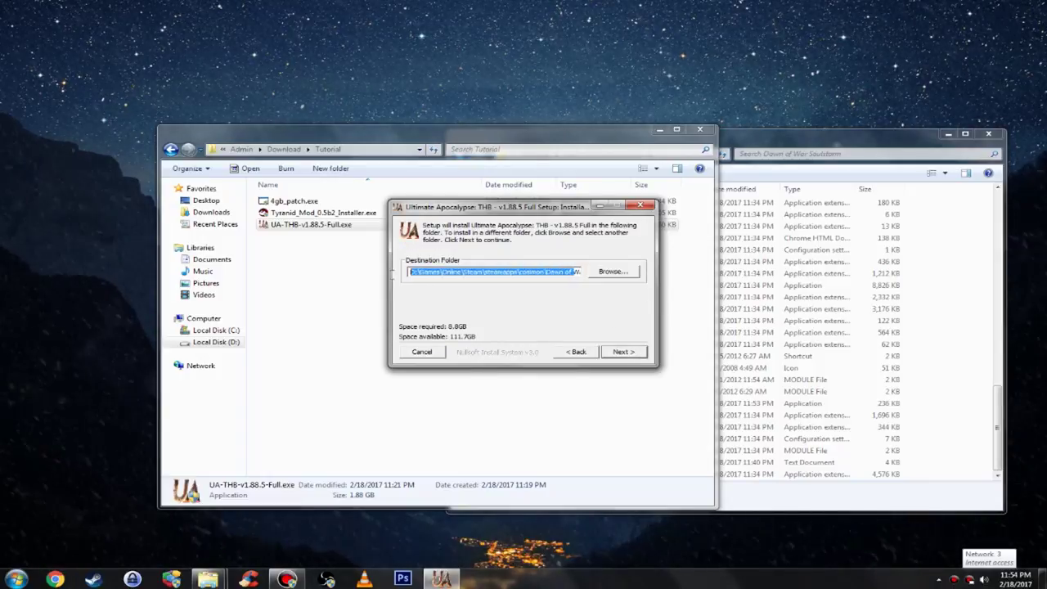
click(459, 272)
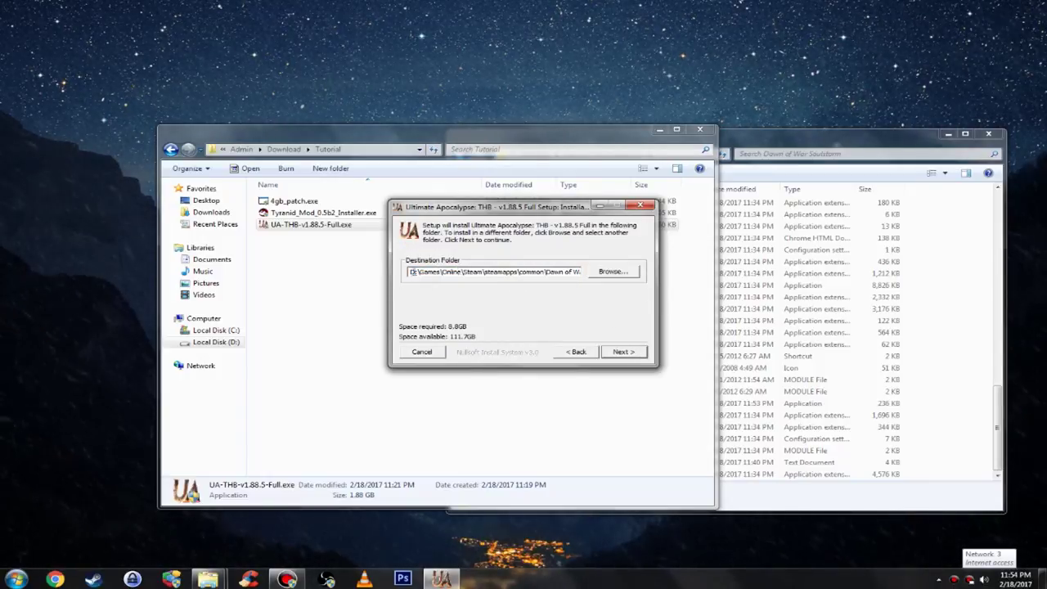
drag(410, 271, 607, 303)
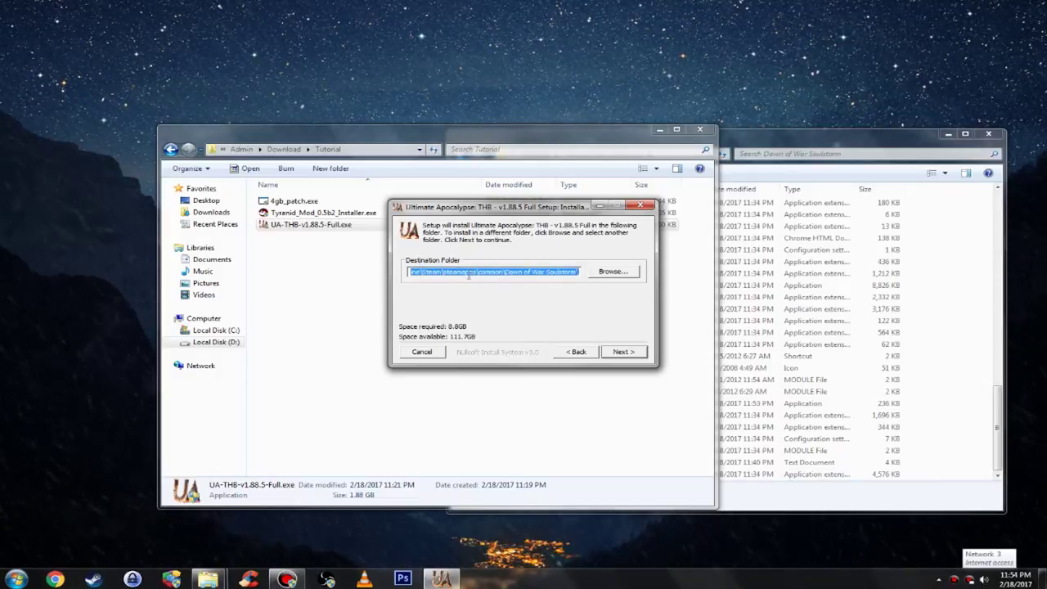
click(500, 274)
drag(500, 274, 355, 264)
click(470, 275)
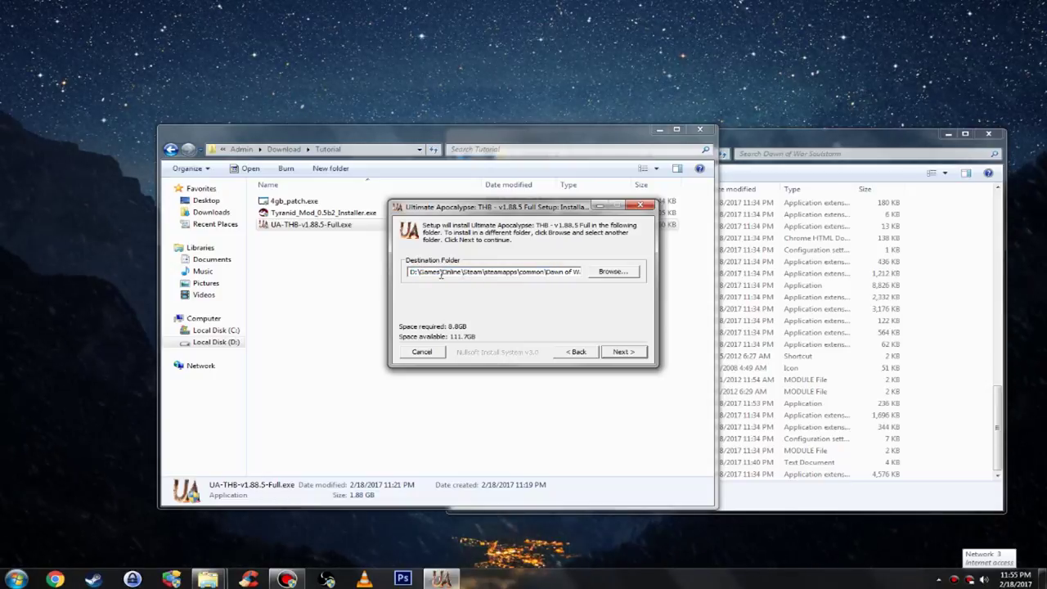
Step: Confirm the destination path points to the Dawn of War Soulstorm folder and continue
drag(451, 274, 595, 292)
click(501, 273)
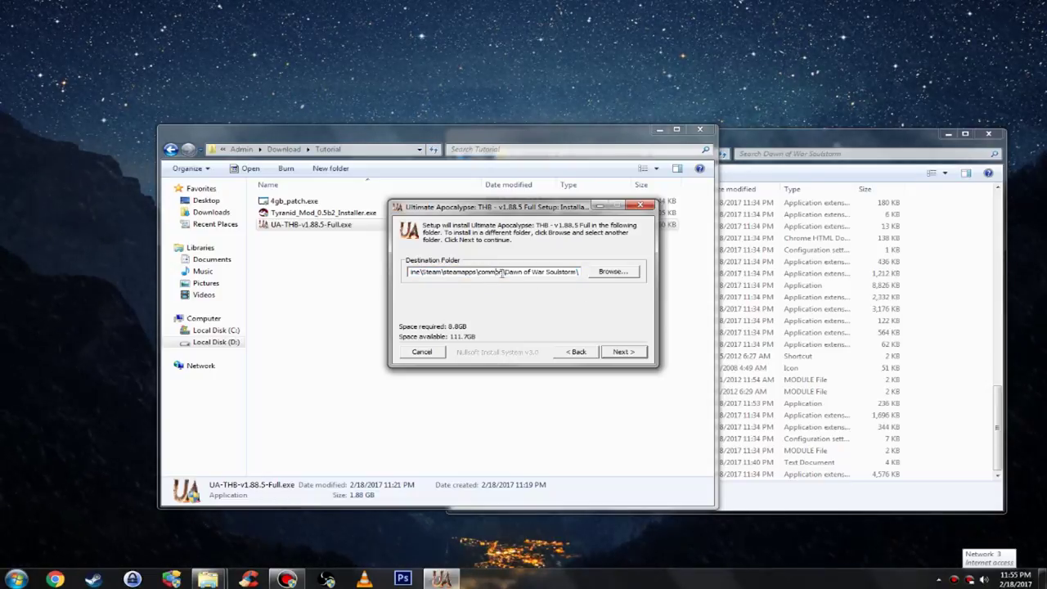
drag(505, 273, 373, 267)
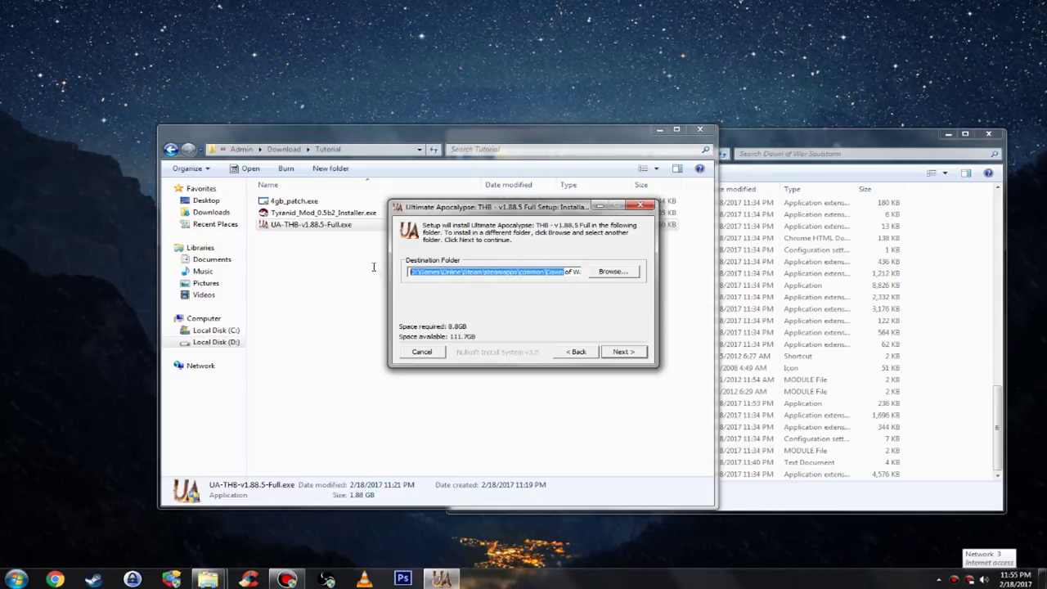
click(491, 276)
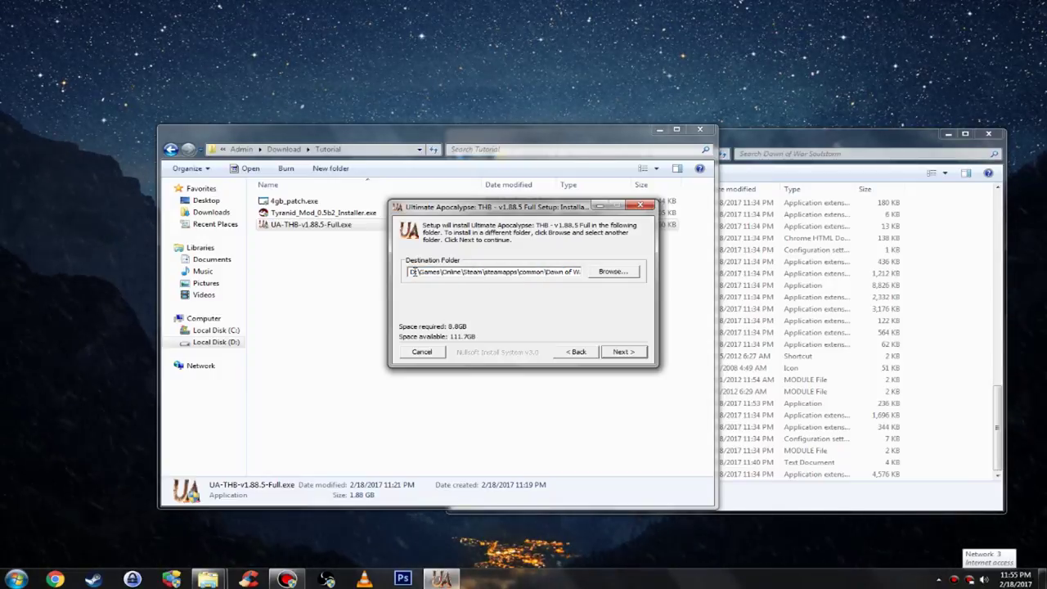
drag(414, 273, 564, 288)
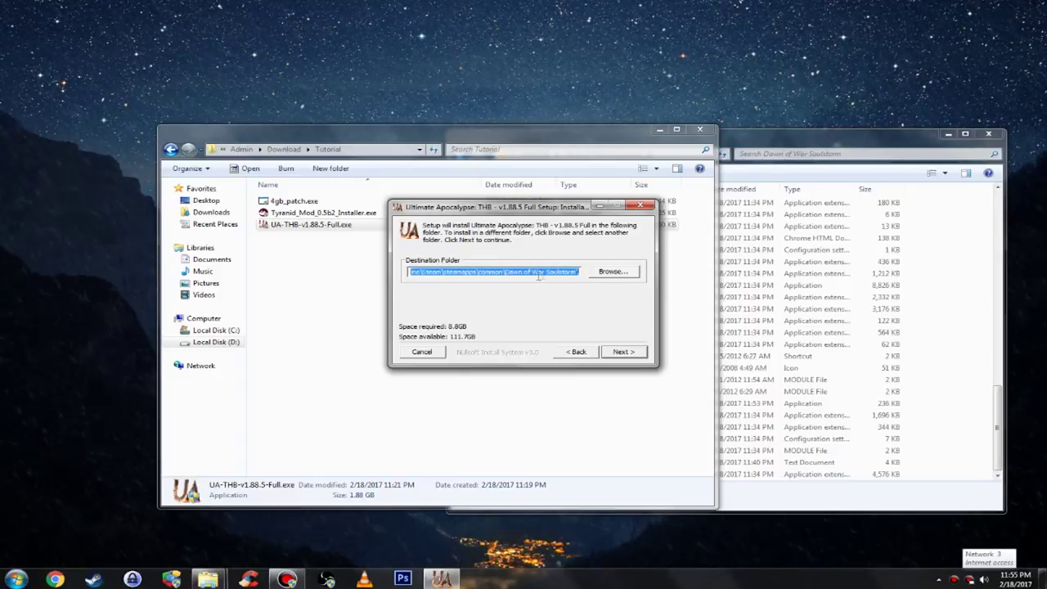
click(539, 277)
click(636, 354)
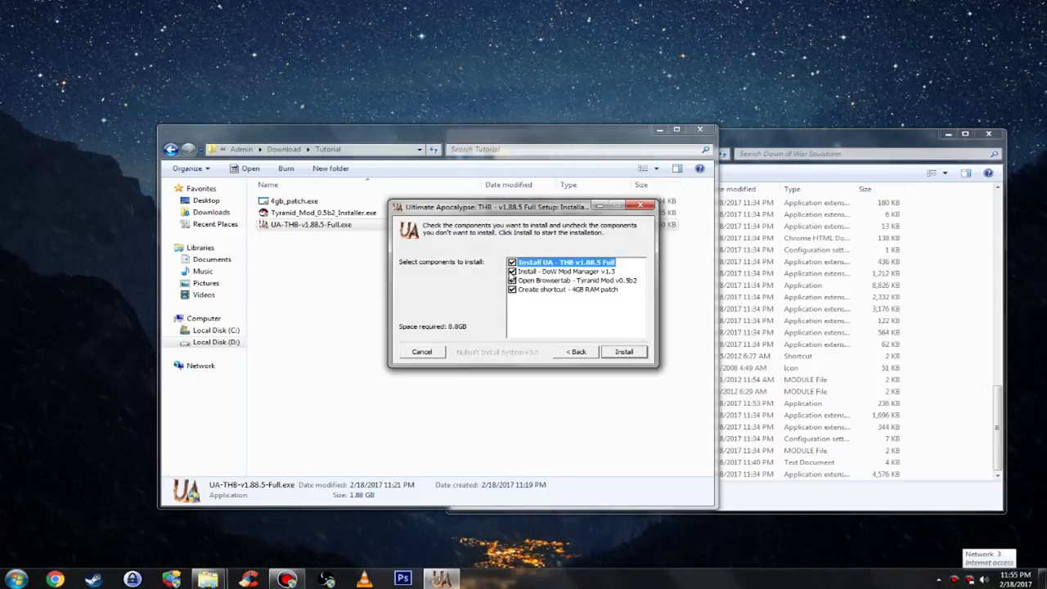
Step: Uncheck DoW Mod Manager v1.3, Tyranid browser tab and 4GB RAM patch shortcut, then install
click(573, 270)
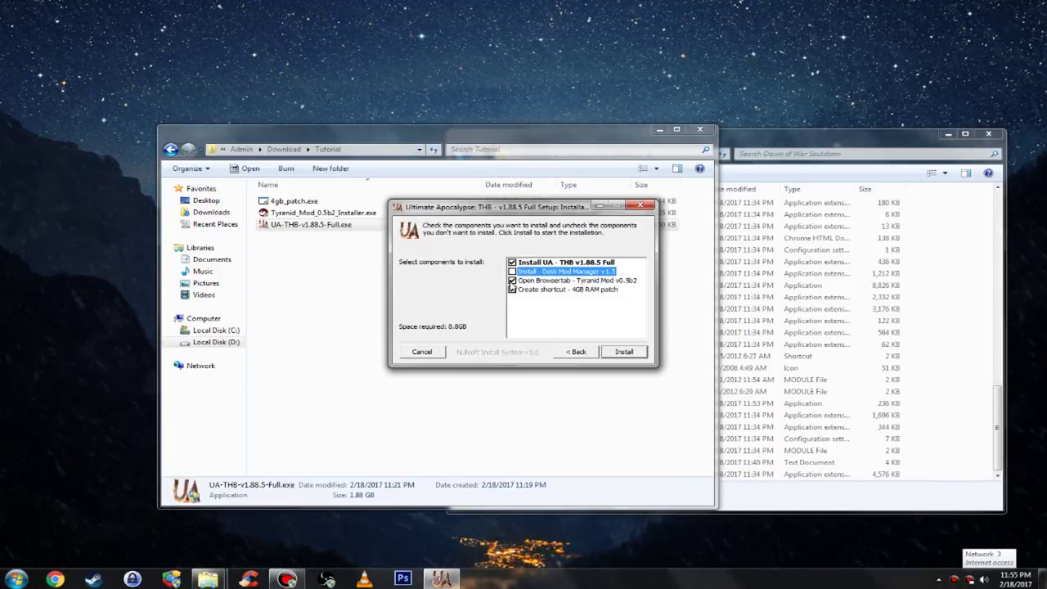
click(512, 281)
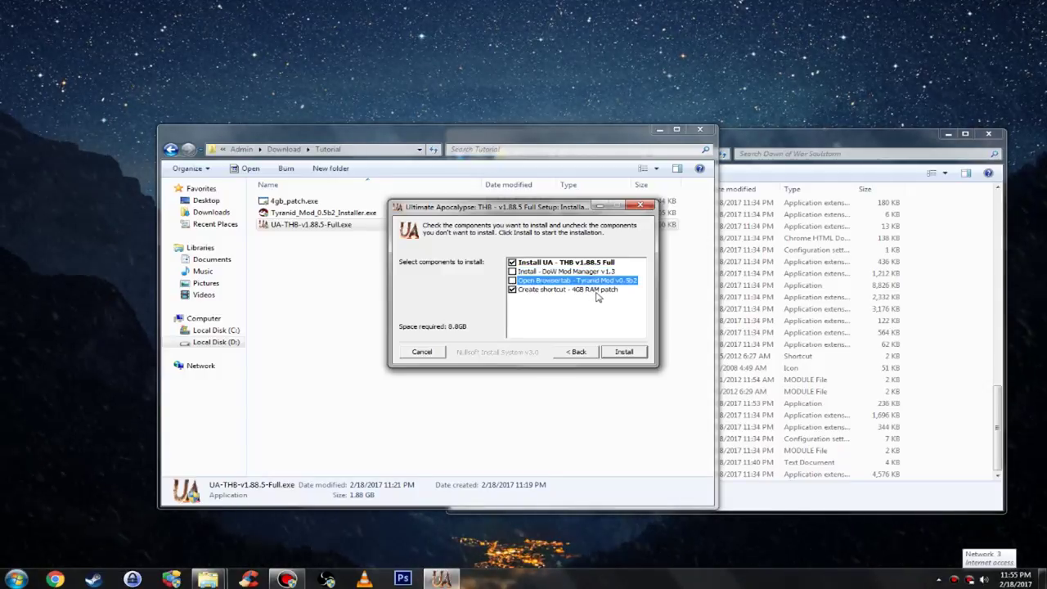
click(512, 289)
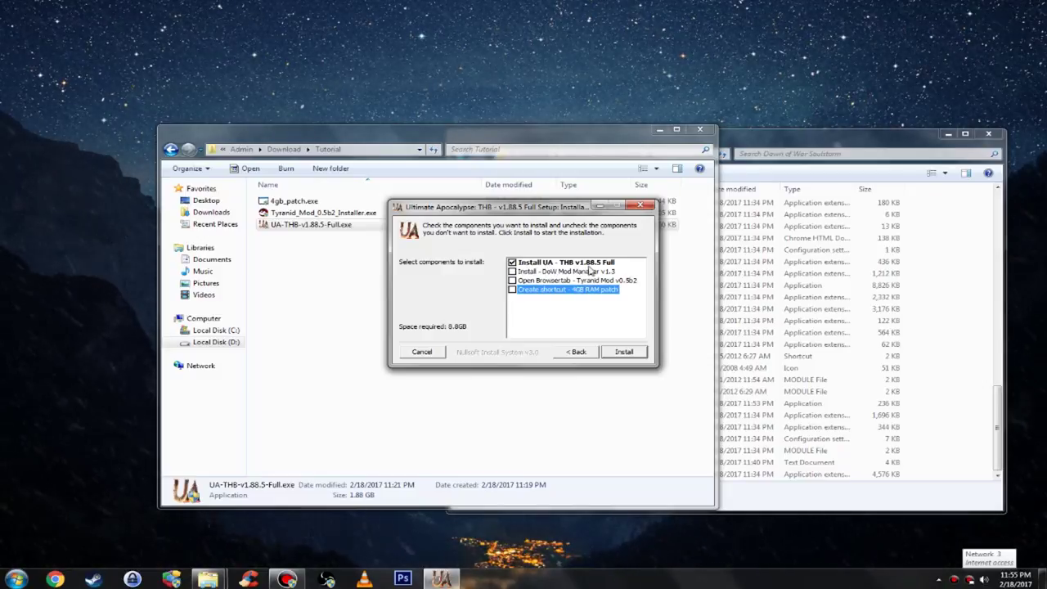
click(641, 353)
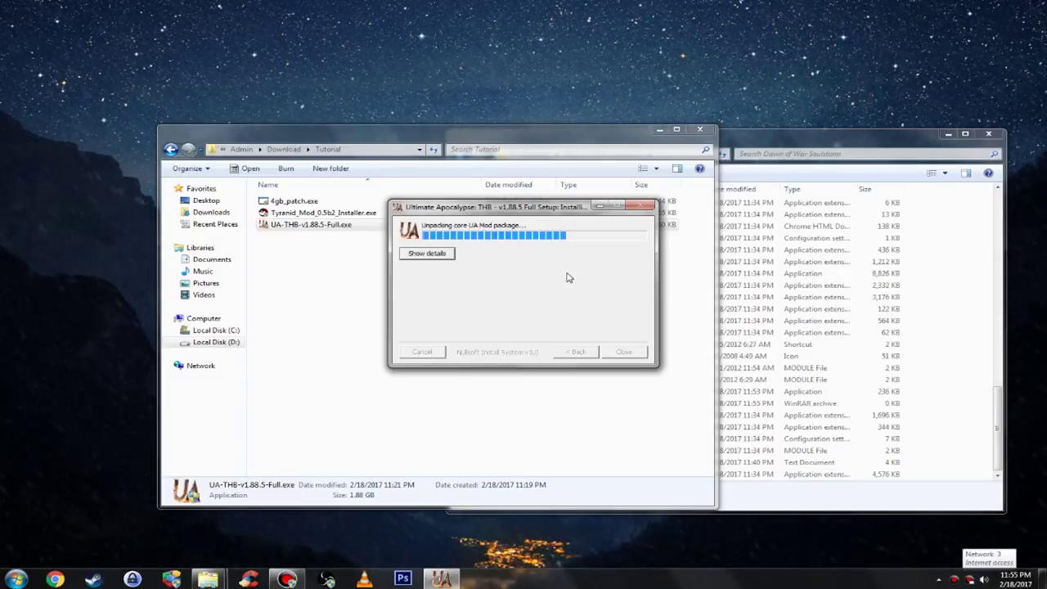
Step: Watch the Soulstorm folder while the 8839 MB UA Mod archive extracts until Completed
click(957, 385)
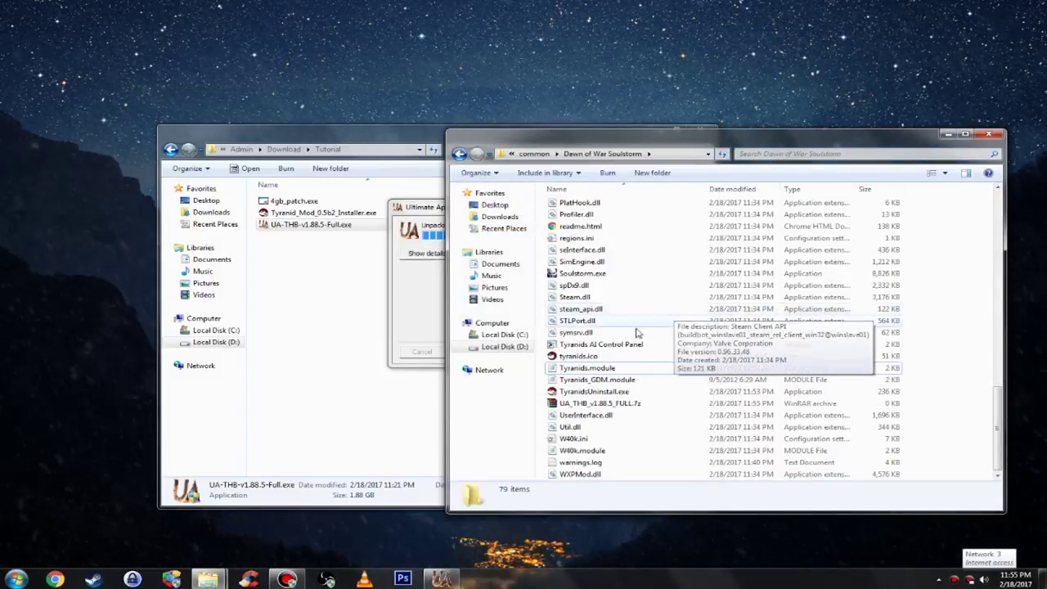
scroll(630, 323, up, 12)
scroll(620, 335, down, 1)
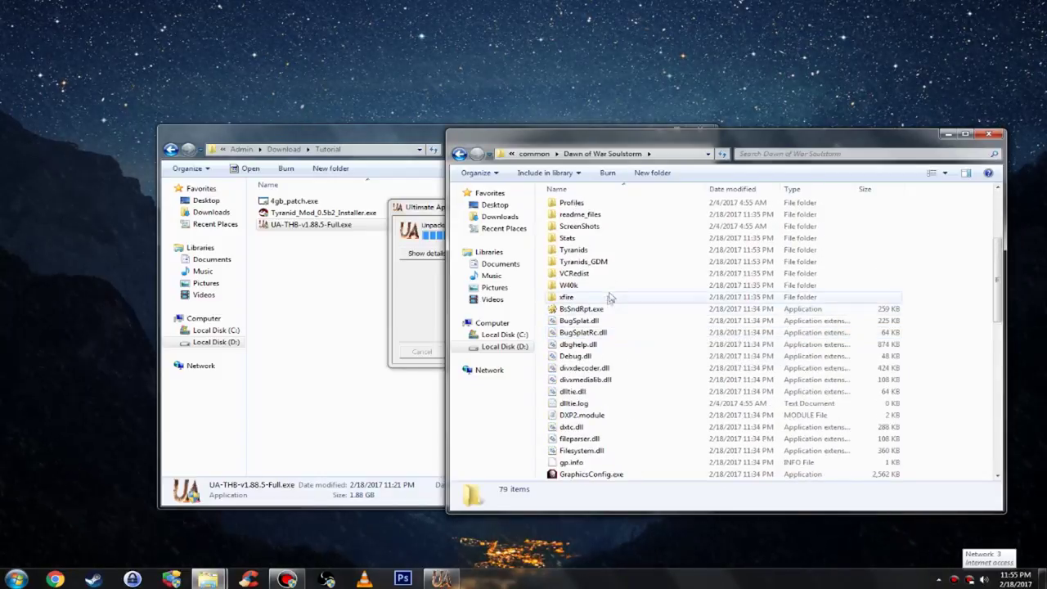
click(635, 273)
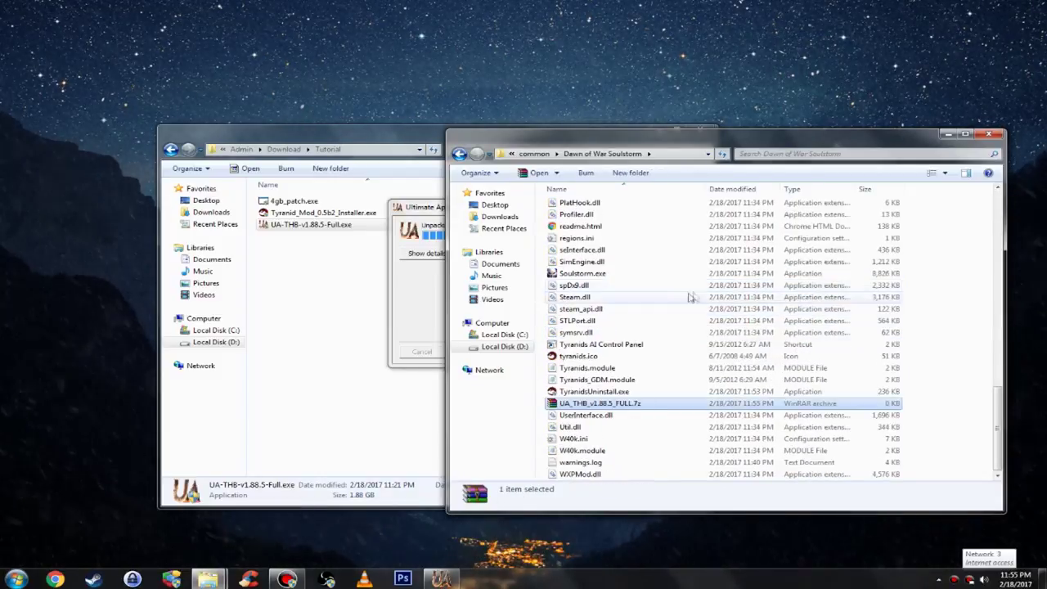
click(445, 309)
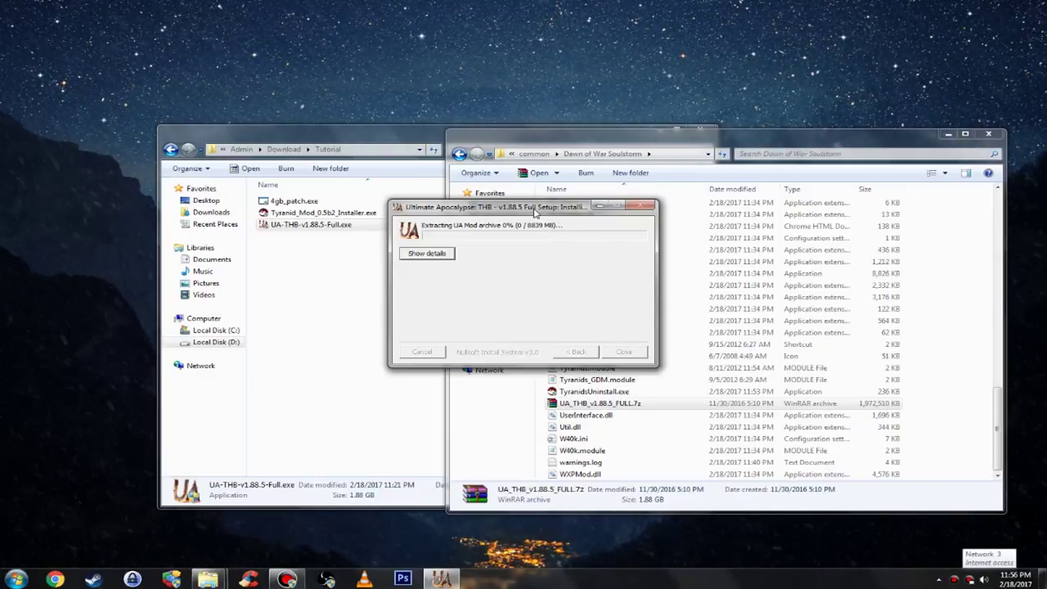
drag(535, 213, 486, 220)
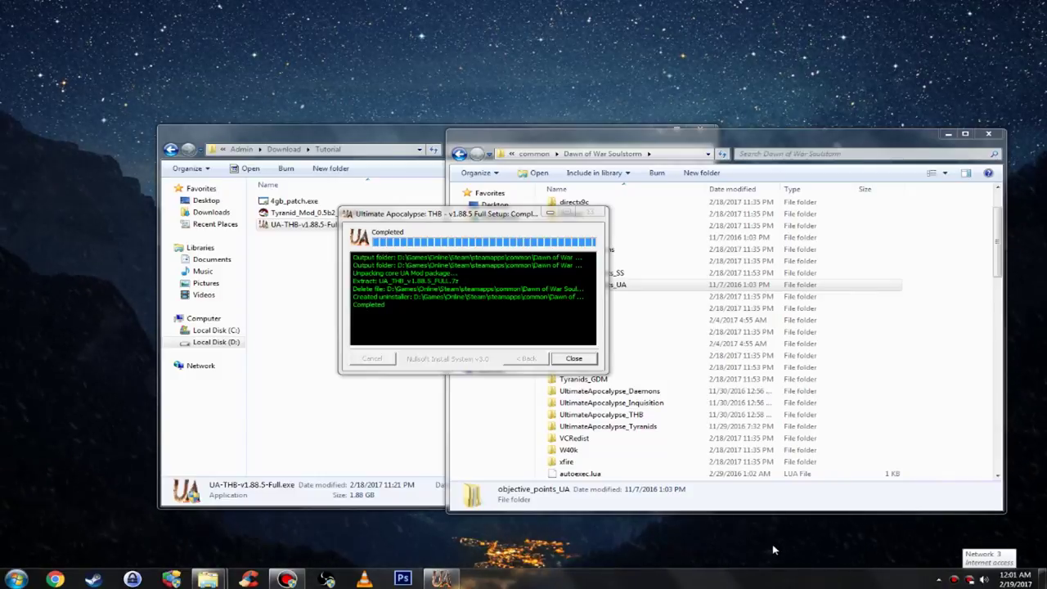
Step: Review the UltimateApocalypse .module files, close the installer, and return to the Tutorial folder
click(752, 354)
scroll(752, 358, down, 4)
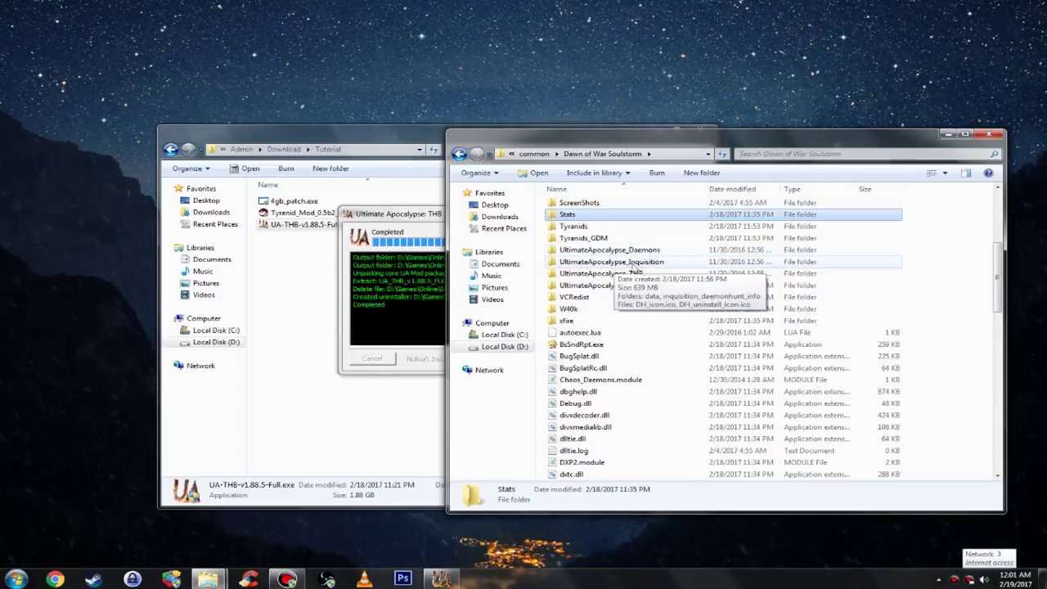
scroll(674, 298, down, 5)
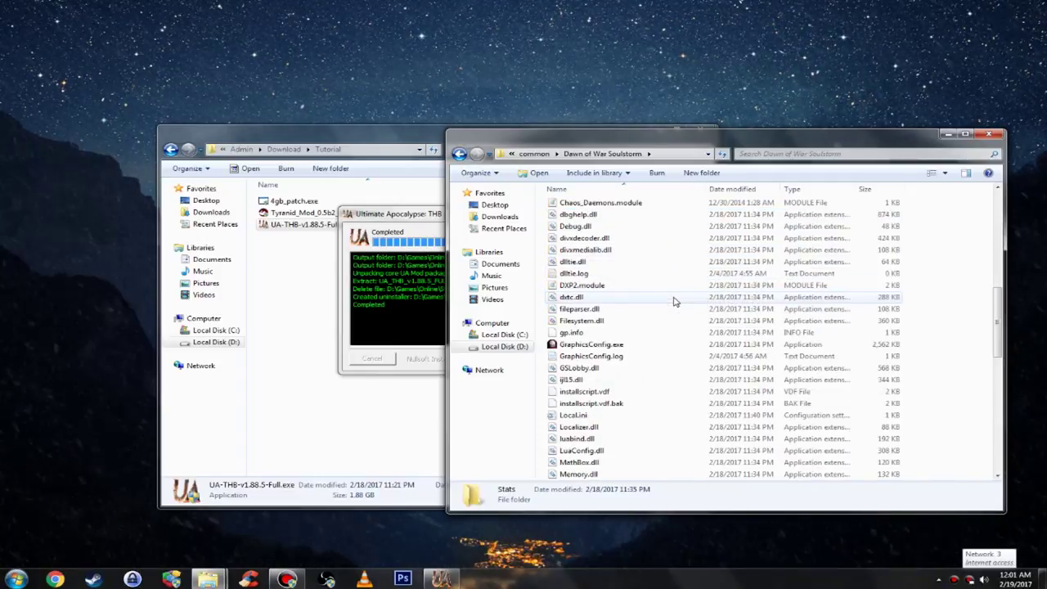
scroll(676, 300, down, 8)
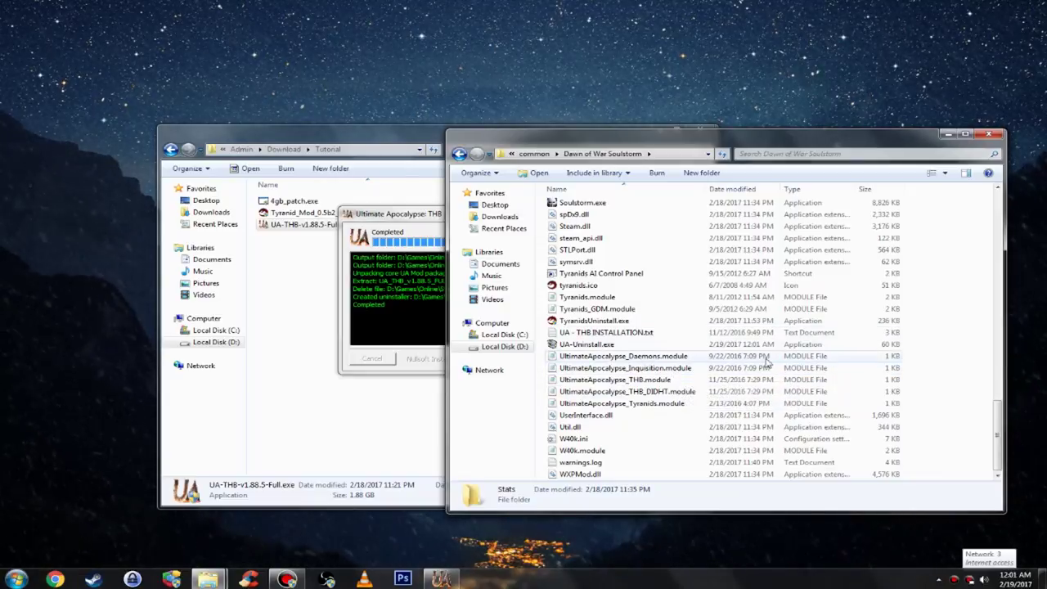
click(389, 308)
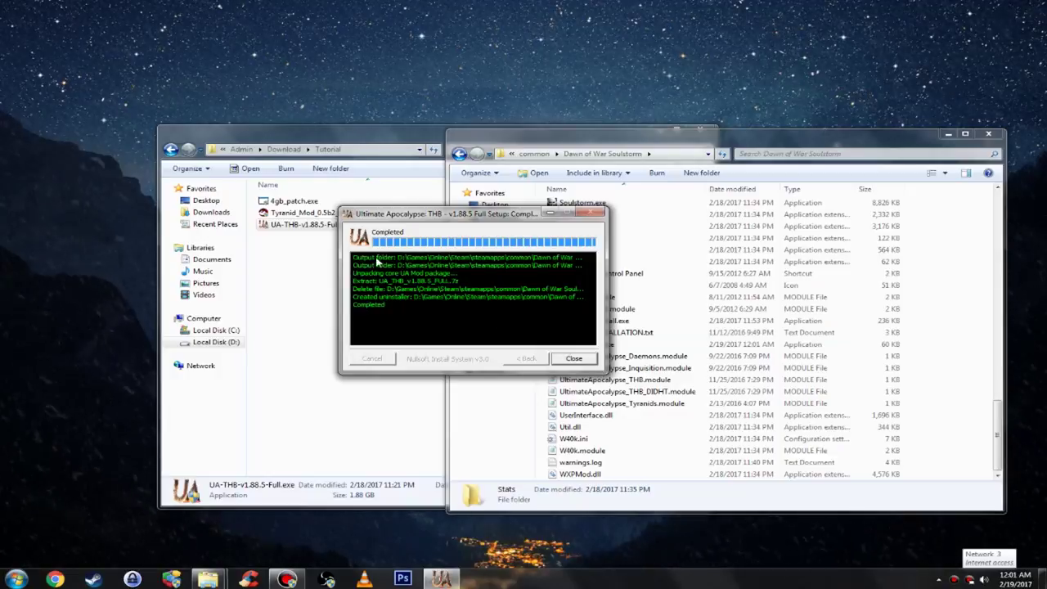
click(575, 358)
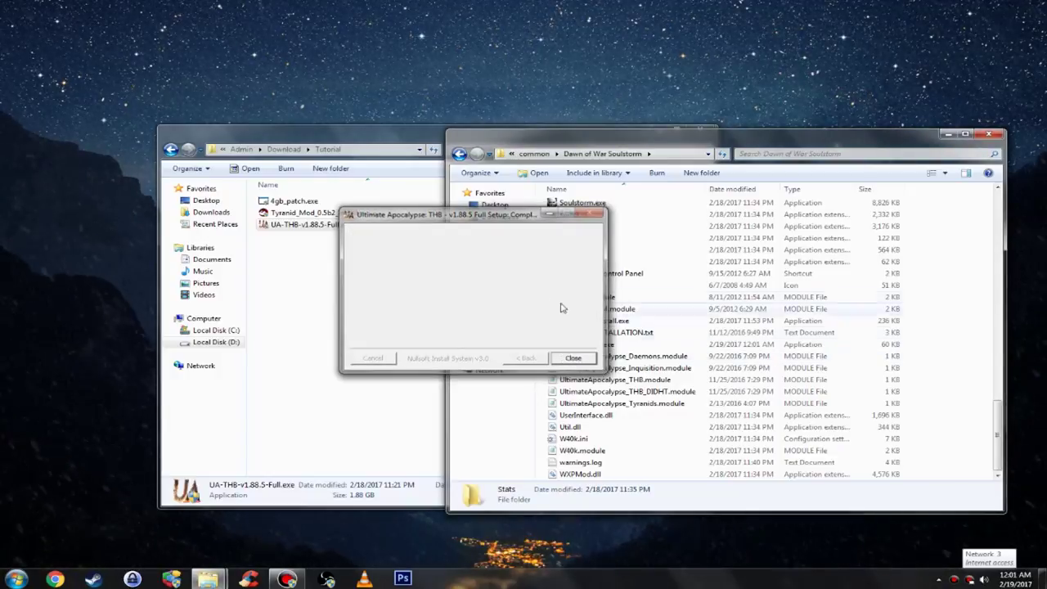
click(362, 280)
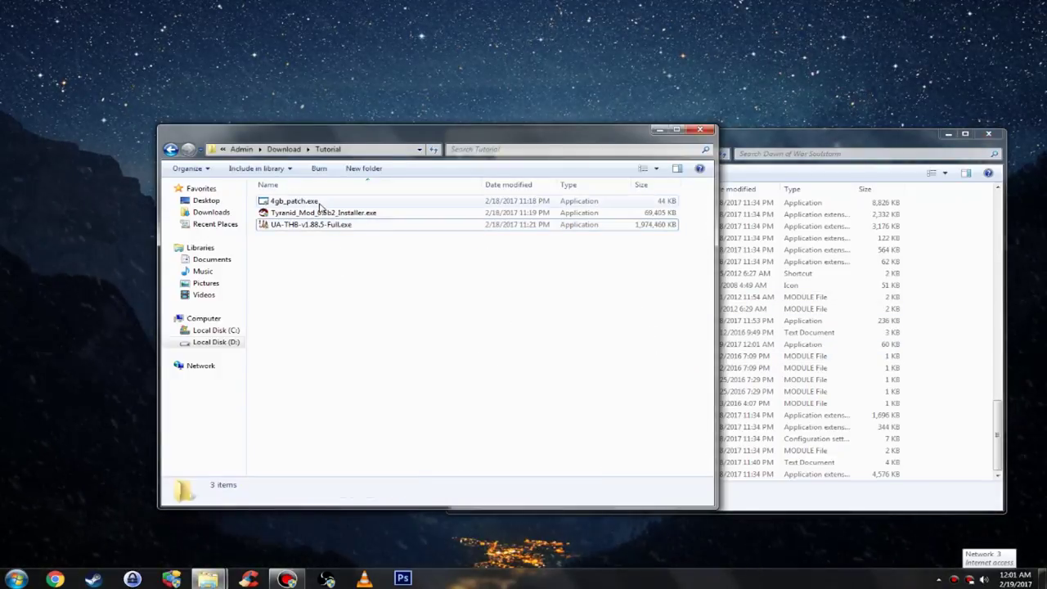
Step: Start 4gb_patch.exe and browse its file picker into D:\Games\Online\Steam
click(331, 203)
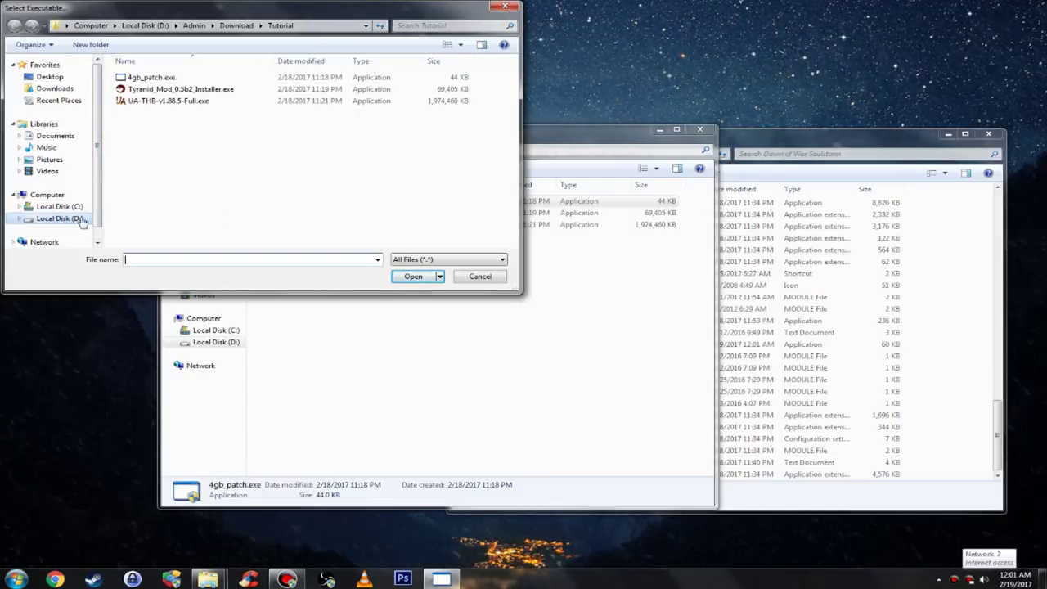
drag(348, 13, 580, 86)
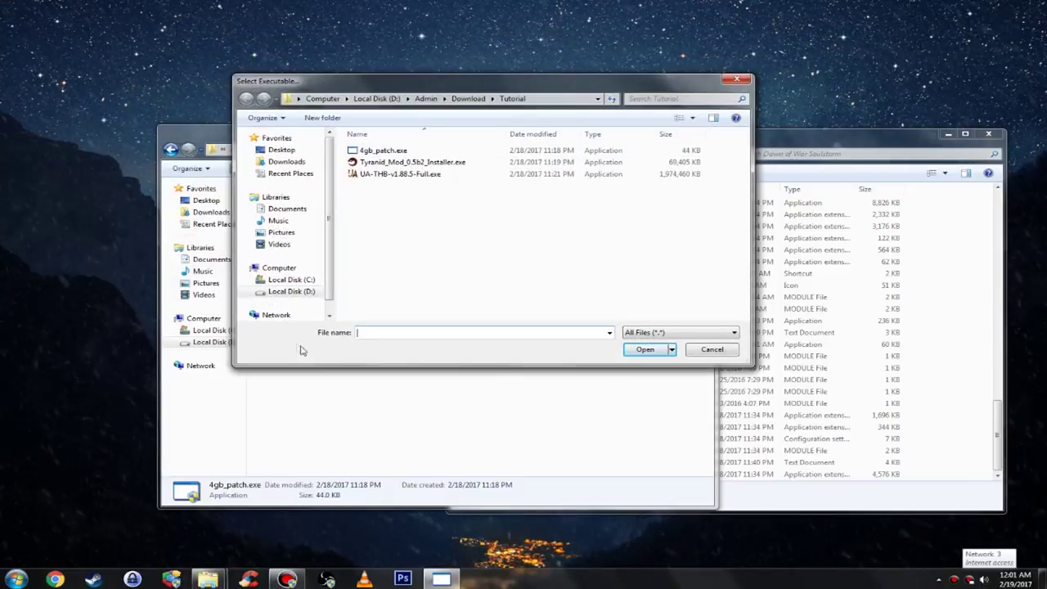
click(304, 297)
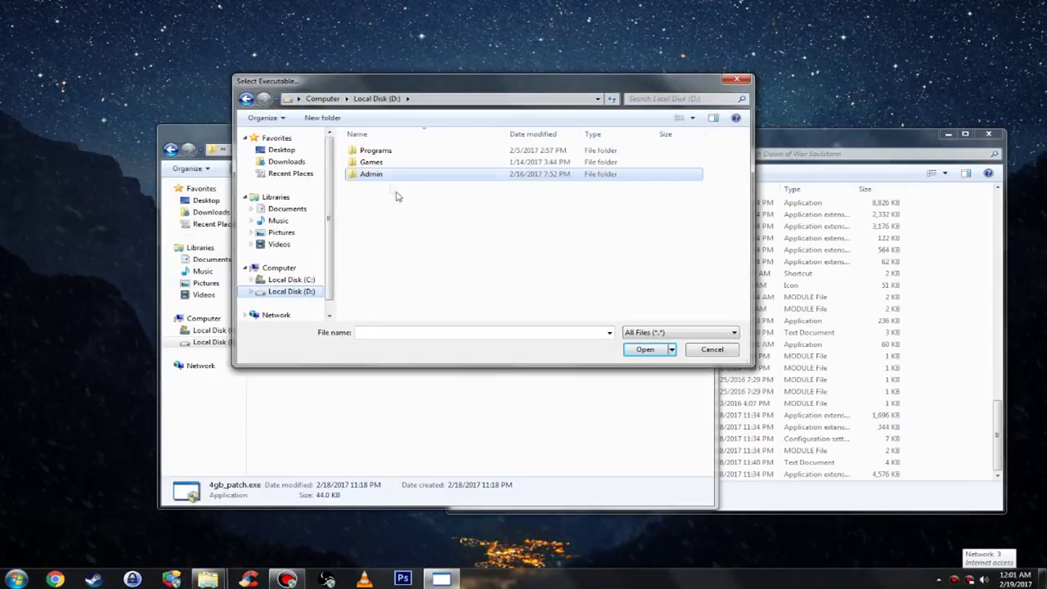
click(372, 164)
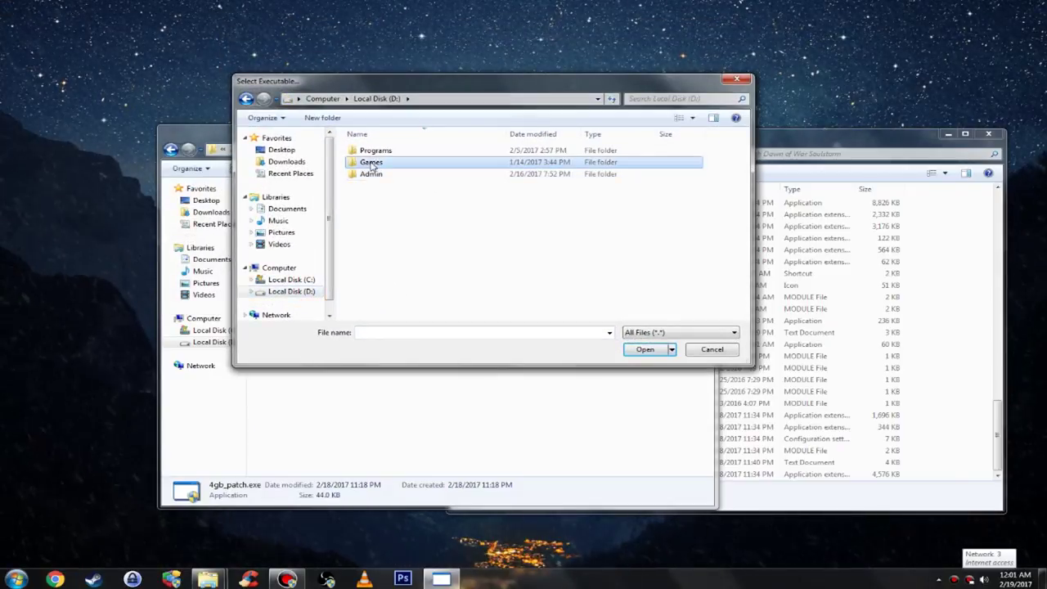
double_click(437, 166)
double_click(383, 173)
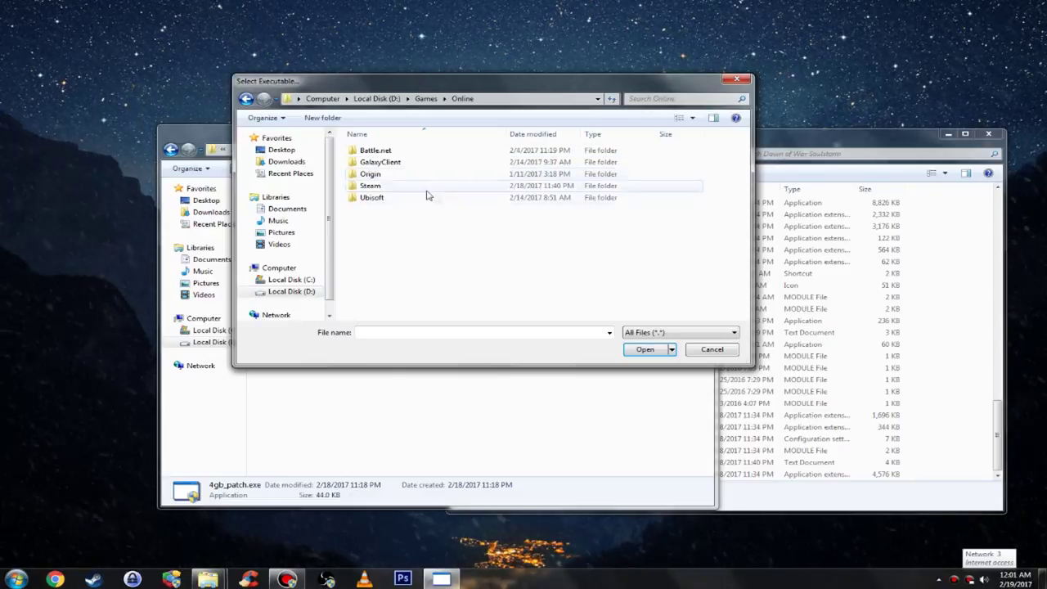
double_click(442, 186)
Step: Go through steamapps\common\Dawn of War Soulstorm and patch Soulstorm.exe
scroll(413, 282, down, 5)
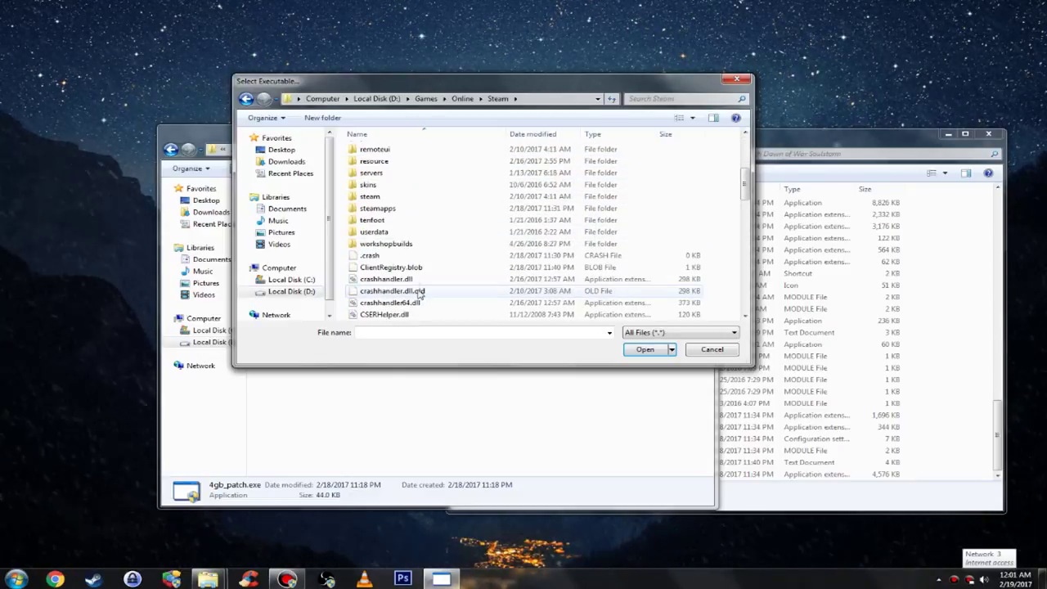
double_click(384, 210)
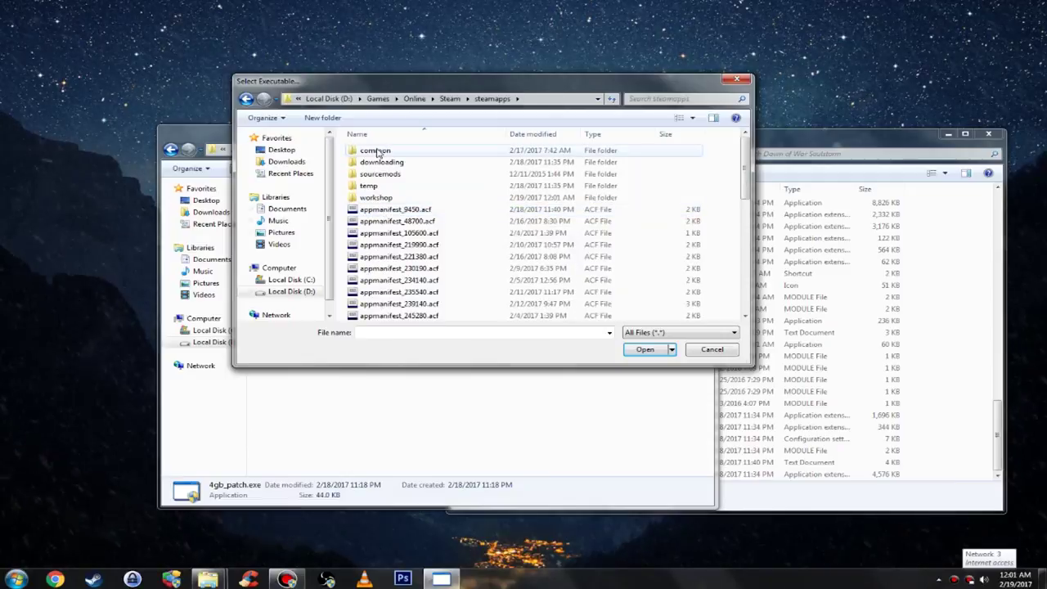
double_click(374, 150)
click(420, 211)
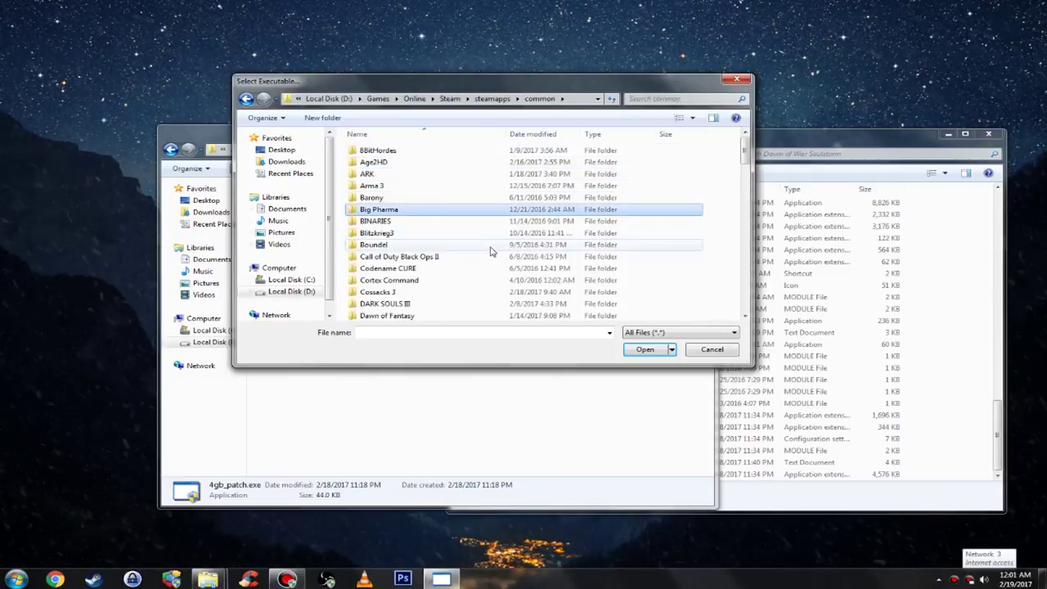
key(d)
scroll(452, 246, down, 4)
key(d)
key(d)
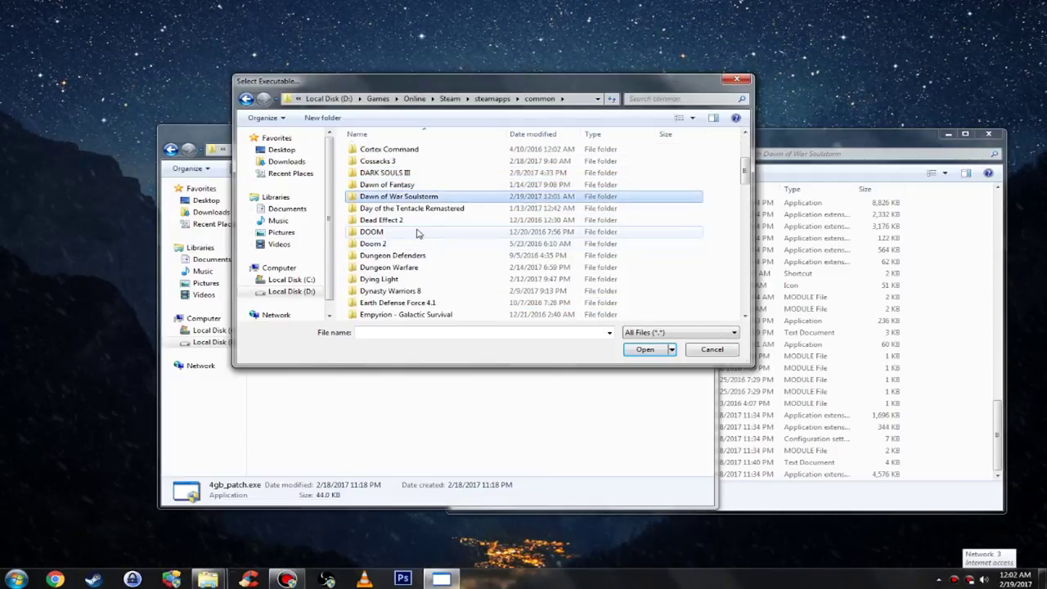
double_click(413, 196)
scroll(458, 244, down, 12)
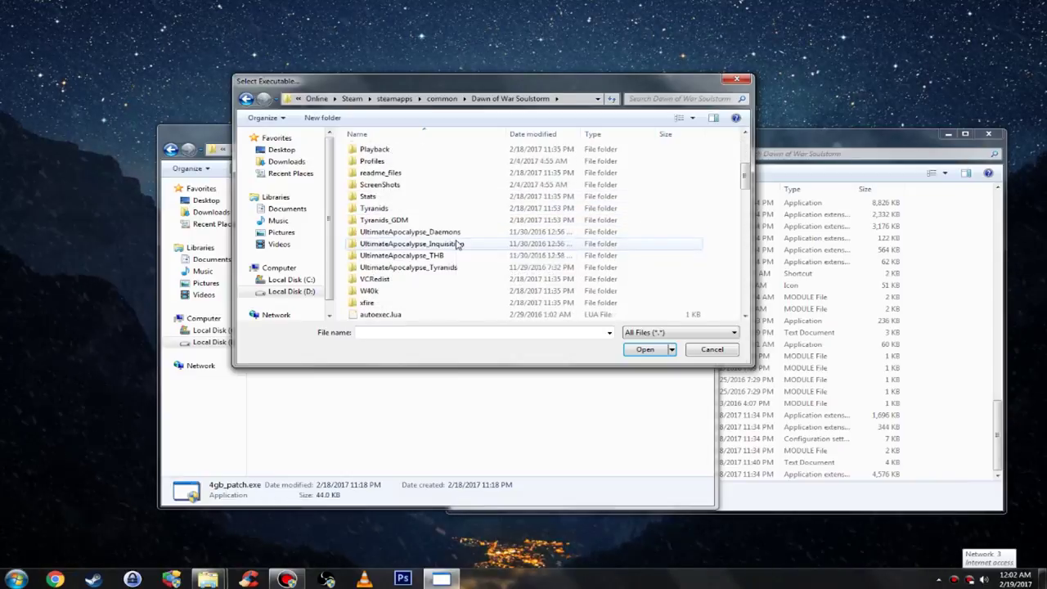
scroll(459, 244, down, 8)
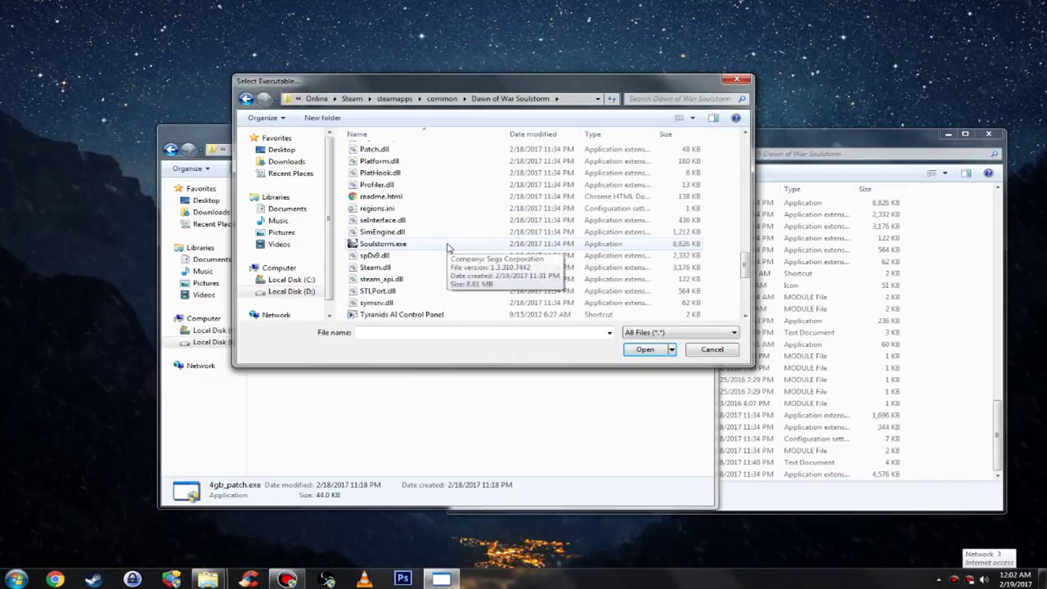
click(450, 244)
double_click(448, 244)
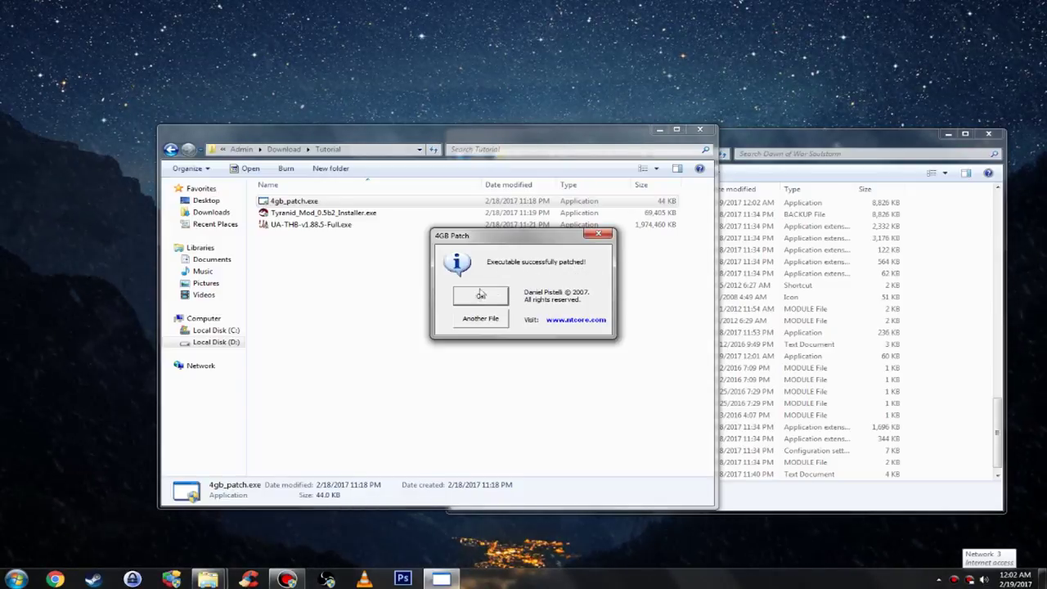
Step: Dismiss the 'Executable successfully patched!' message and view Soulstorm.exe in the game folder
click(478, 301)
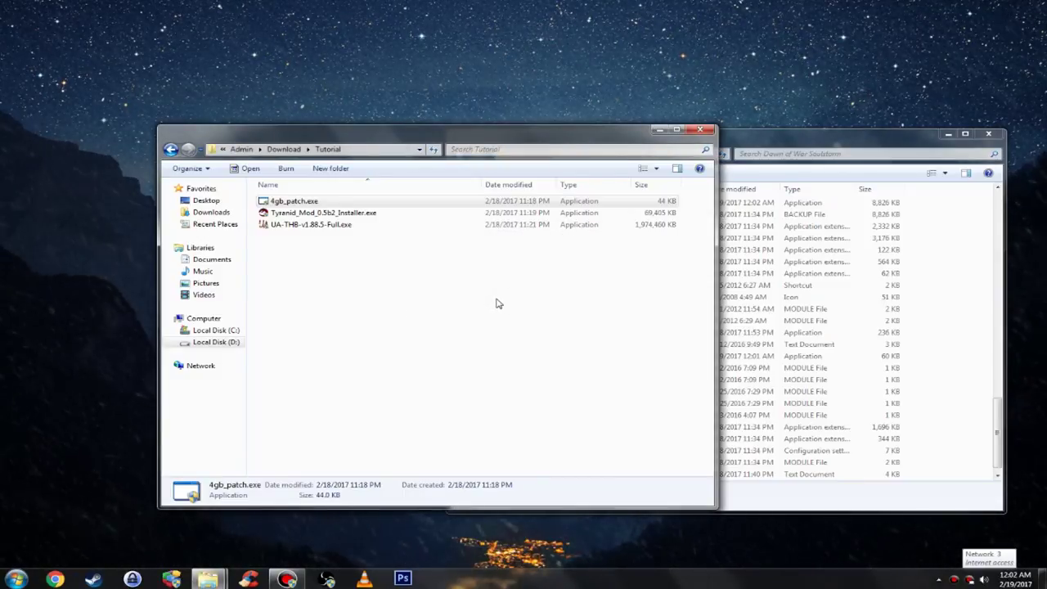
drag(896, 128, 798, 129)
scroll(656, 302, up, 3)
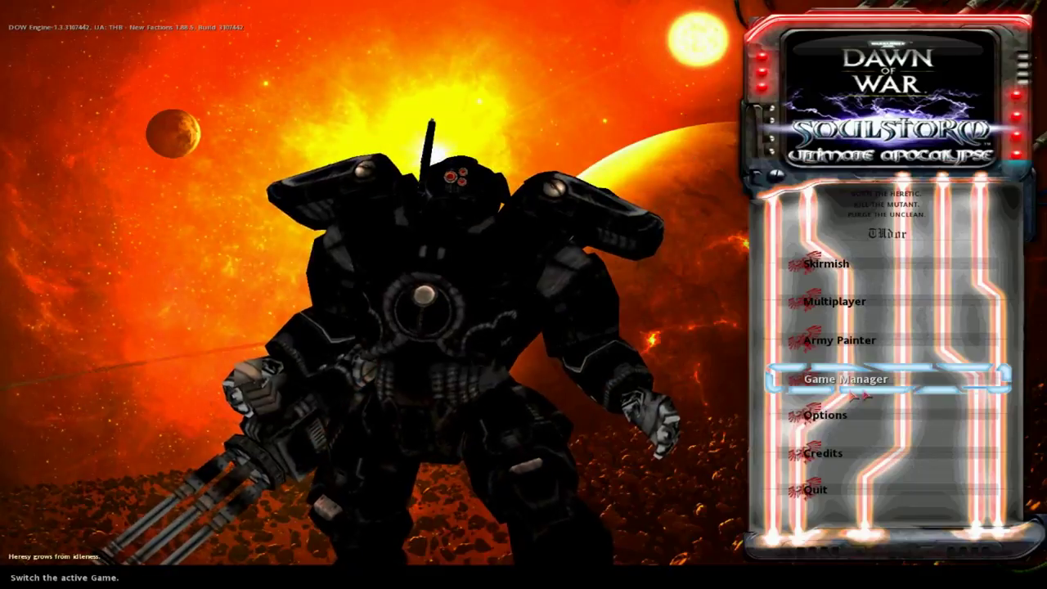
Step: Select UA: THB - New Factions in the Game Manager and activate it
click(890, 384)
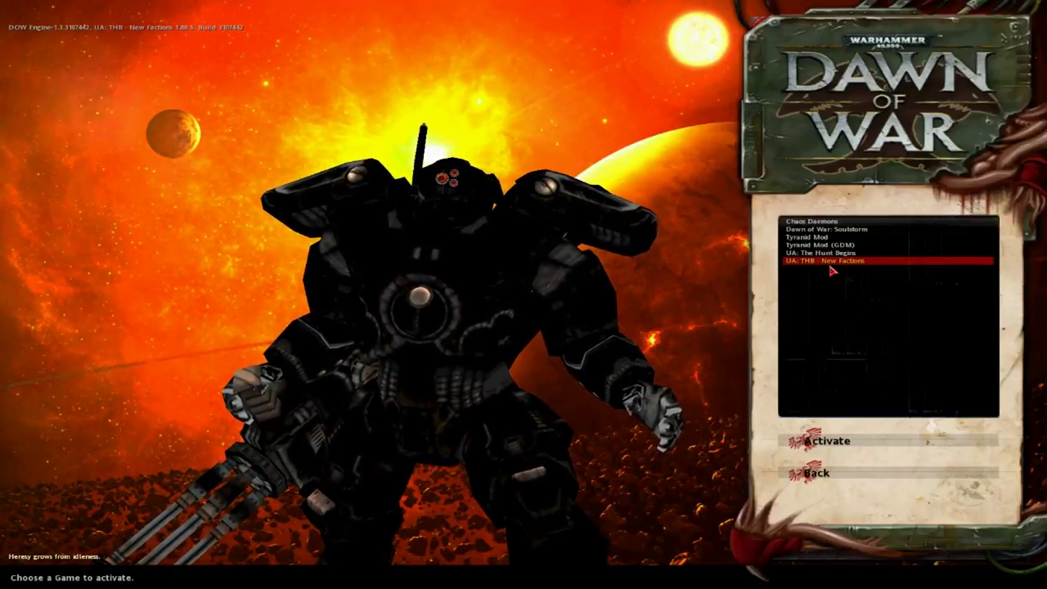
click(795, 254)
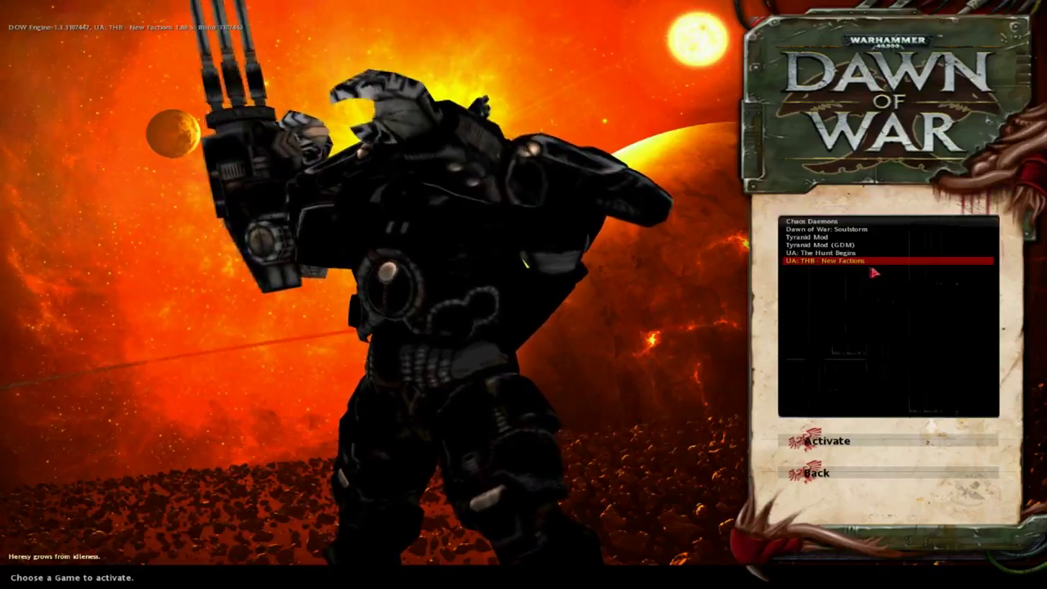
click(783, 256)
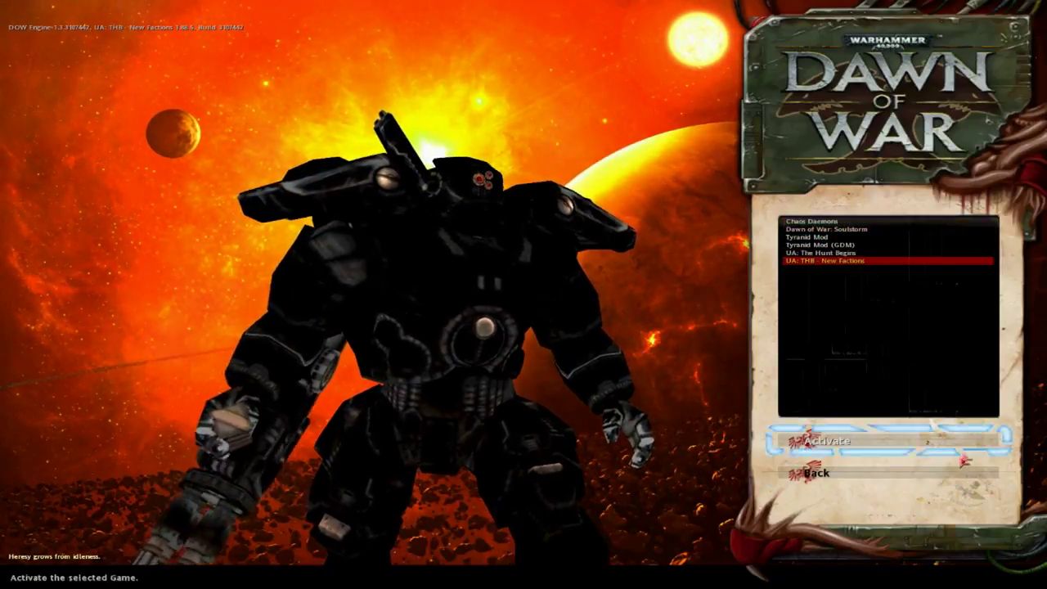
click(816, 472)
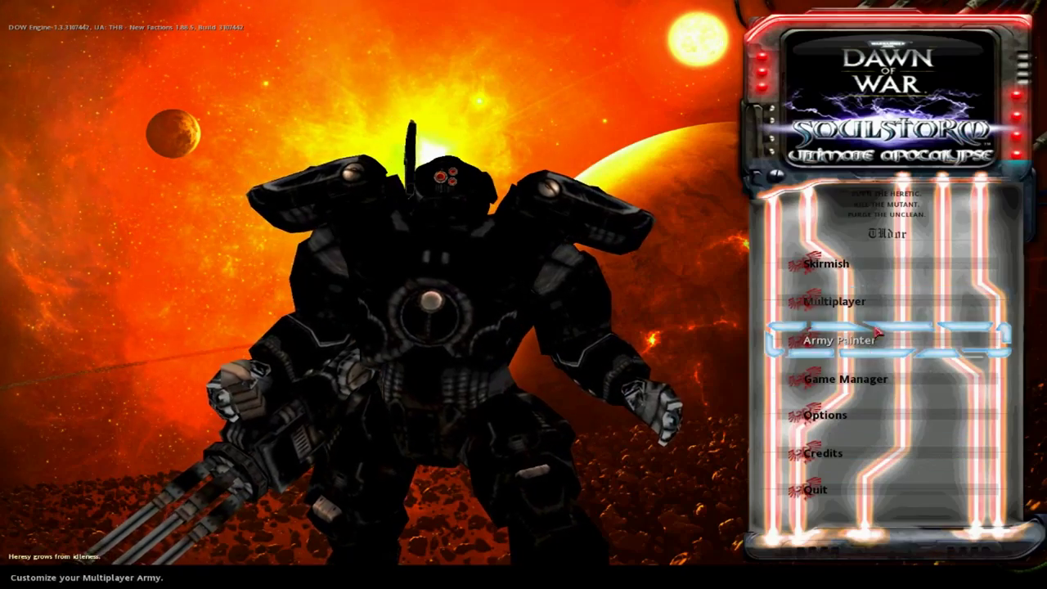
Step: Open Army Painter and preview the Tau Sa'cea army's XV15 Stealth Suits
click(839, 340)
drag(465, 252, 500, 234)
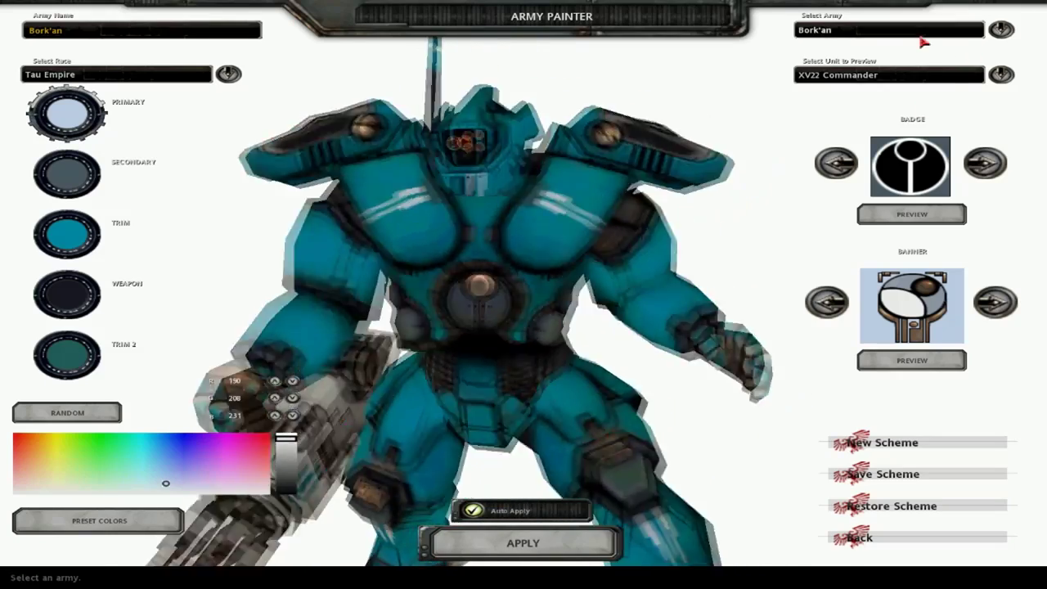
click(920, 34)
click(888, 81)
click(887, 76)
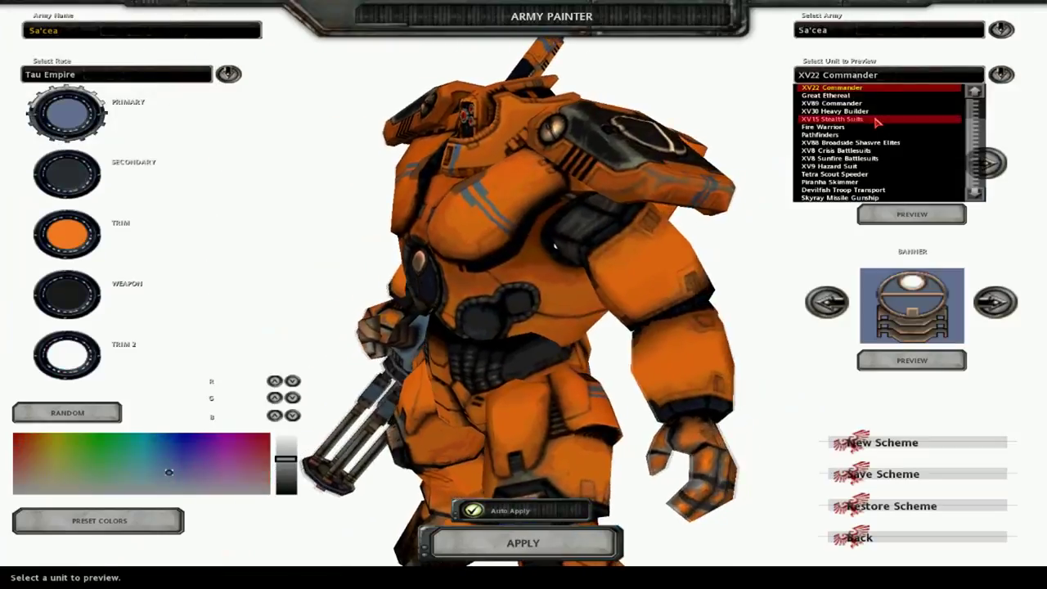
click(851, 122)
Step: Switch the race through Chaos Daemons, Dark Eldar and Chaos Space Marines
click(131, 75)
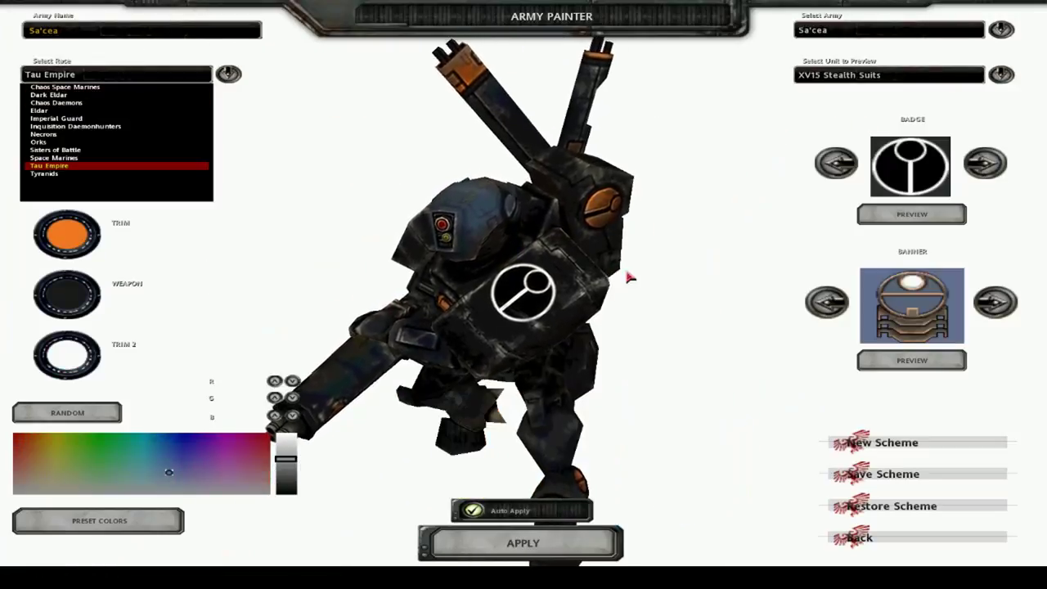
click(148, 104)
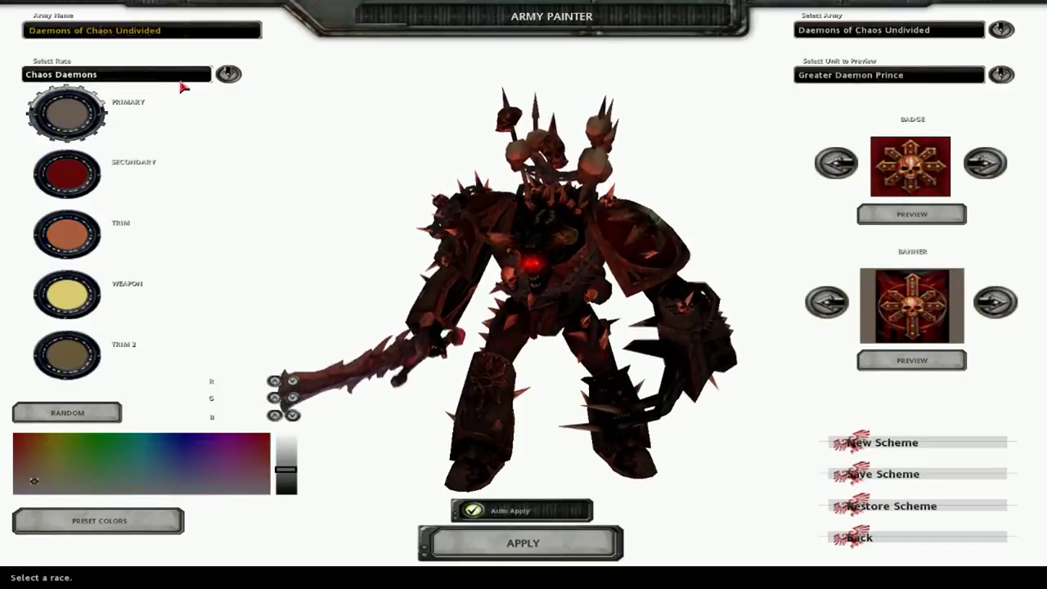
click(143, 75)
click(134, 93)
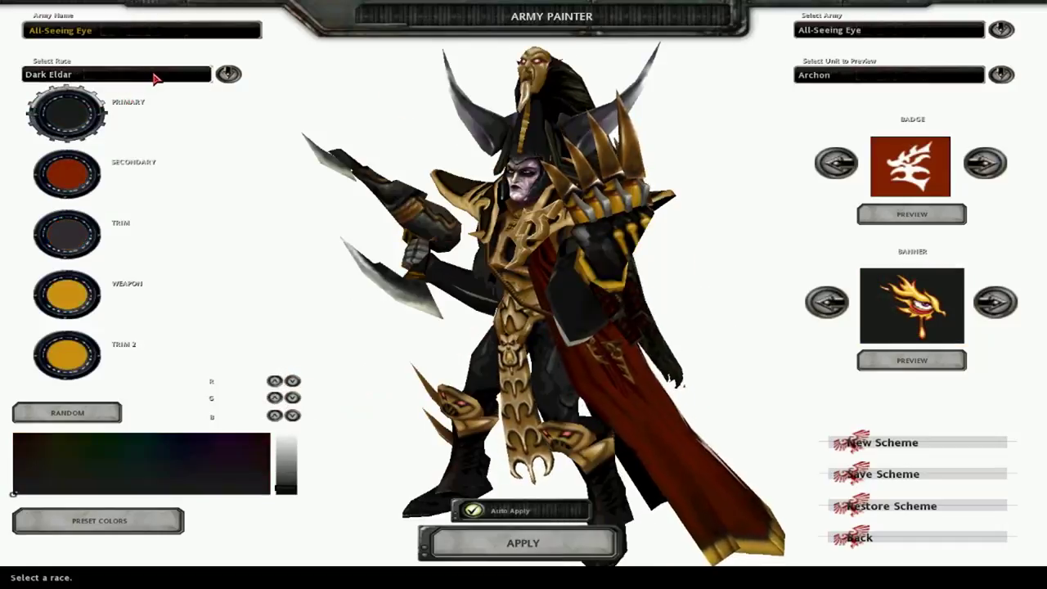
click(152, 77)
click(109, 96)
click(122, 76)
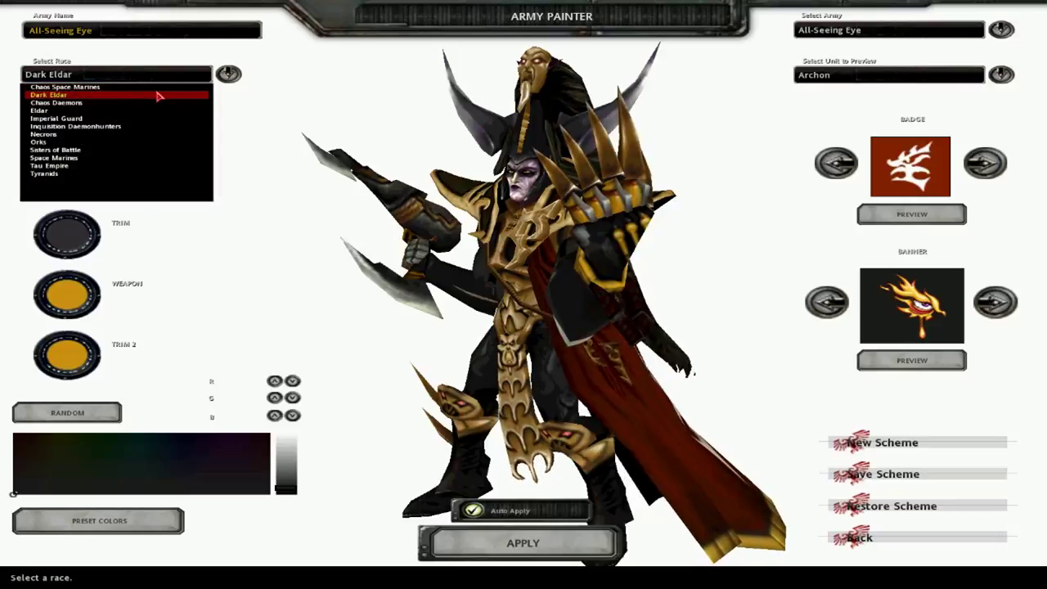
click(156, 87)
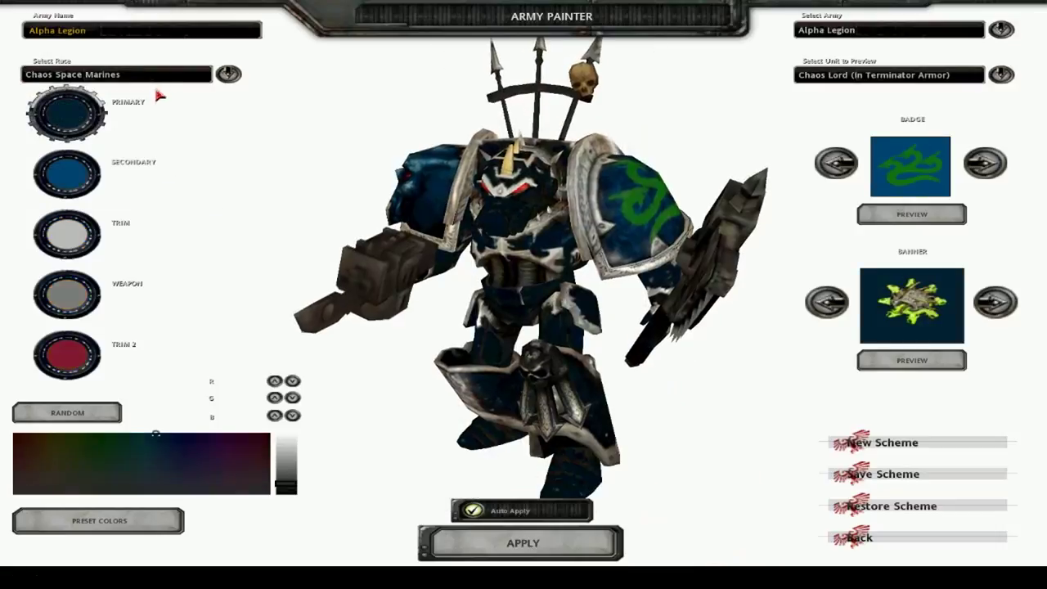
click(147, 75)
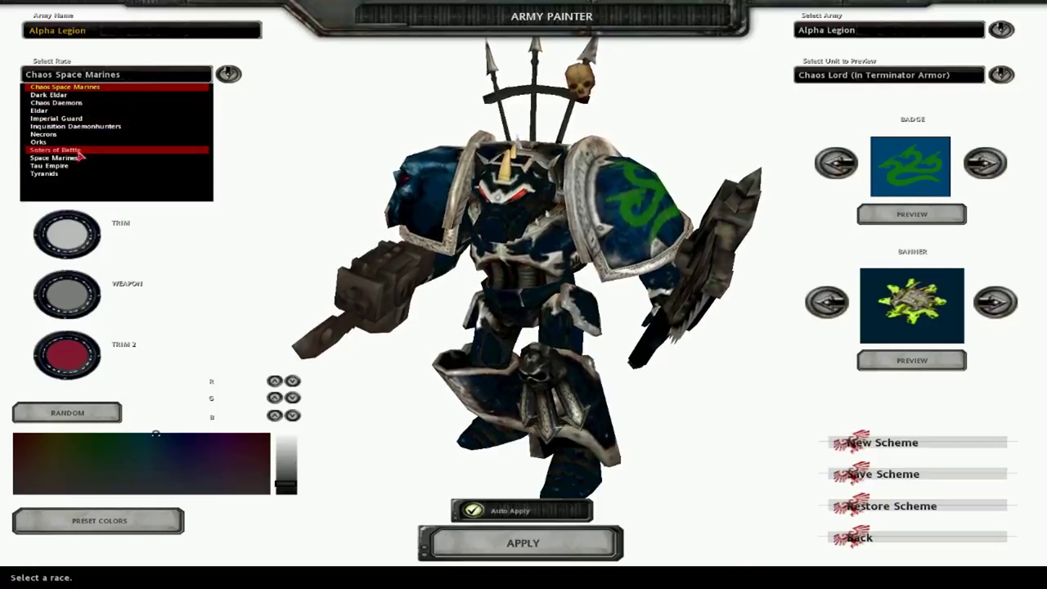
Step: Return to Tau Empire, choose the T'au army, and preview the Greater Knarloc and Hammerhead Gunship
click(49, 165)
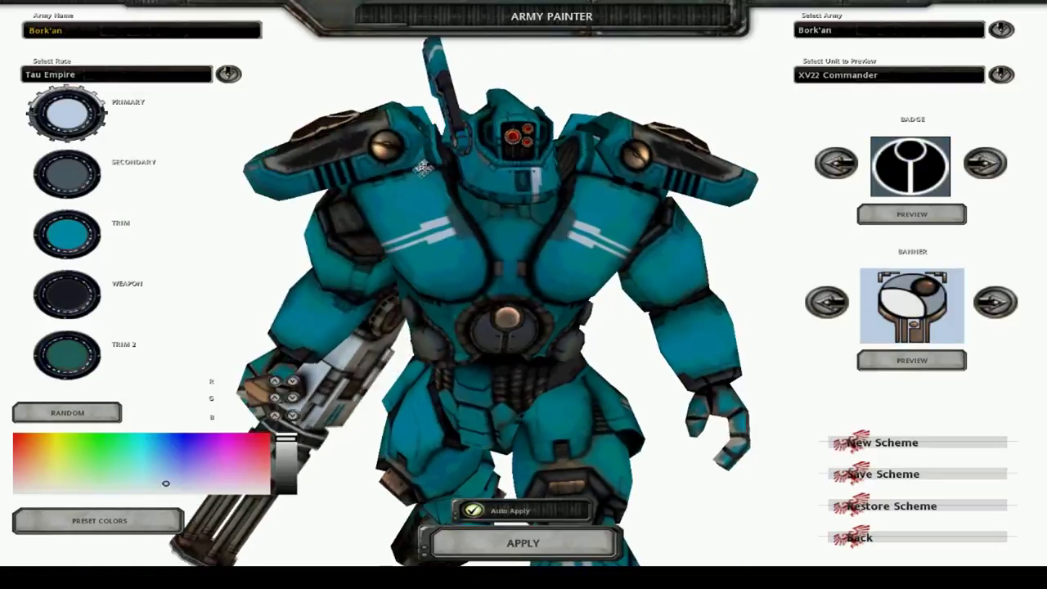
click(884, 30)
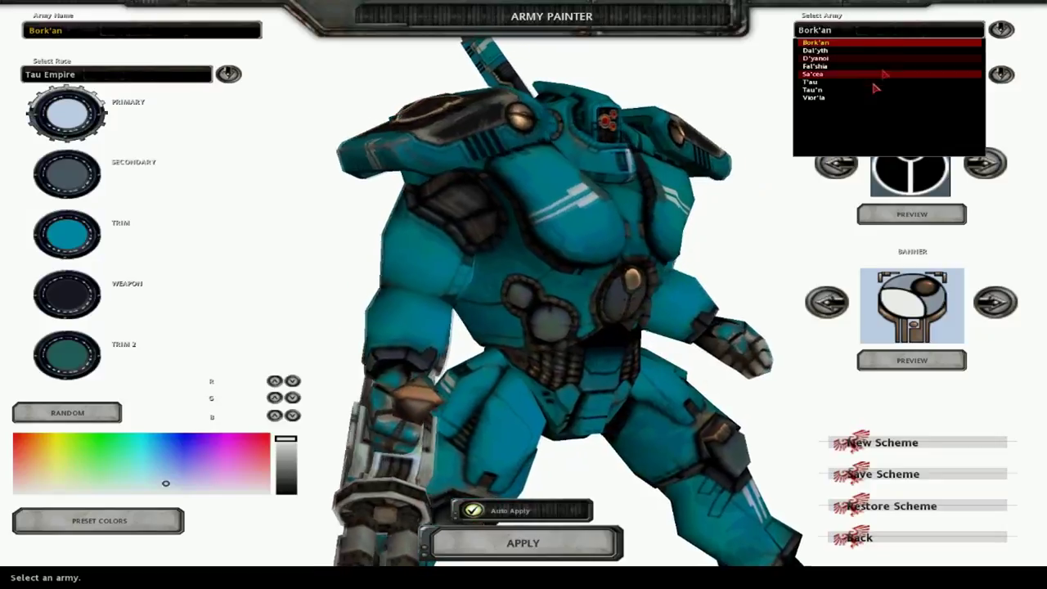
click(876, 86)
click(868, 75)
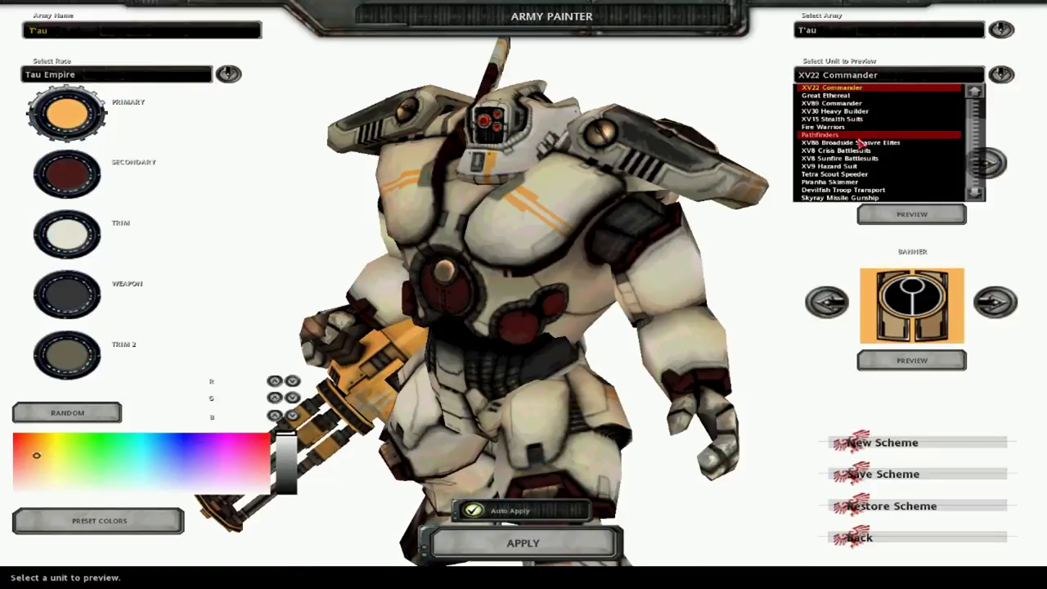
scroll(861, 143, down, 5)
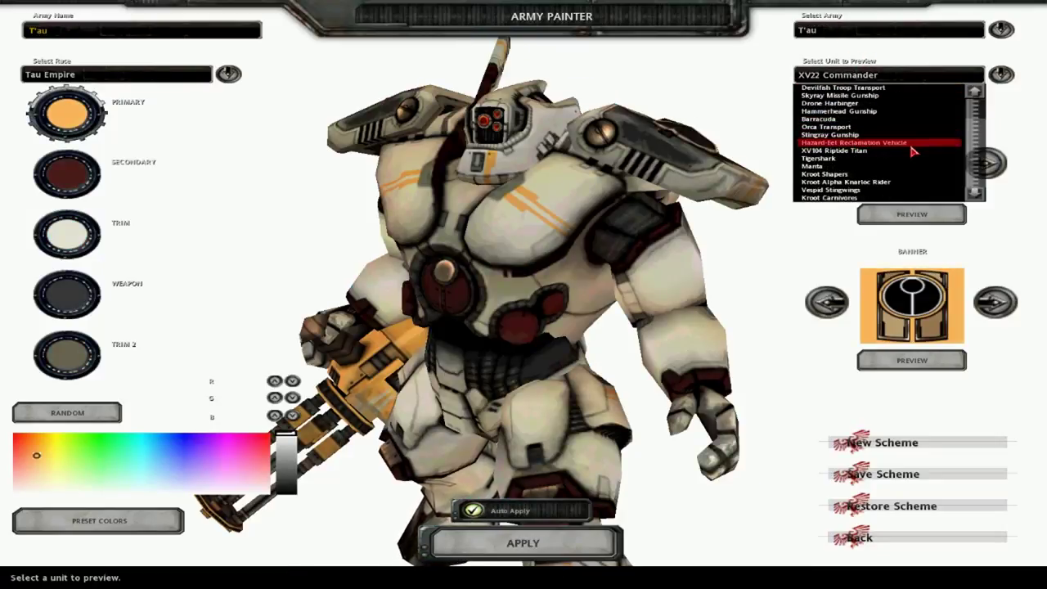
scroll(880, 168, down, 4)
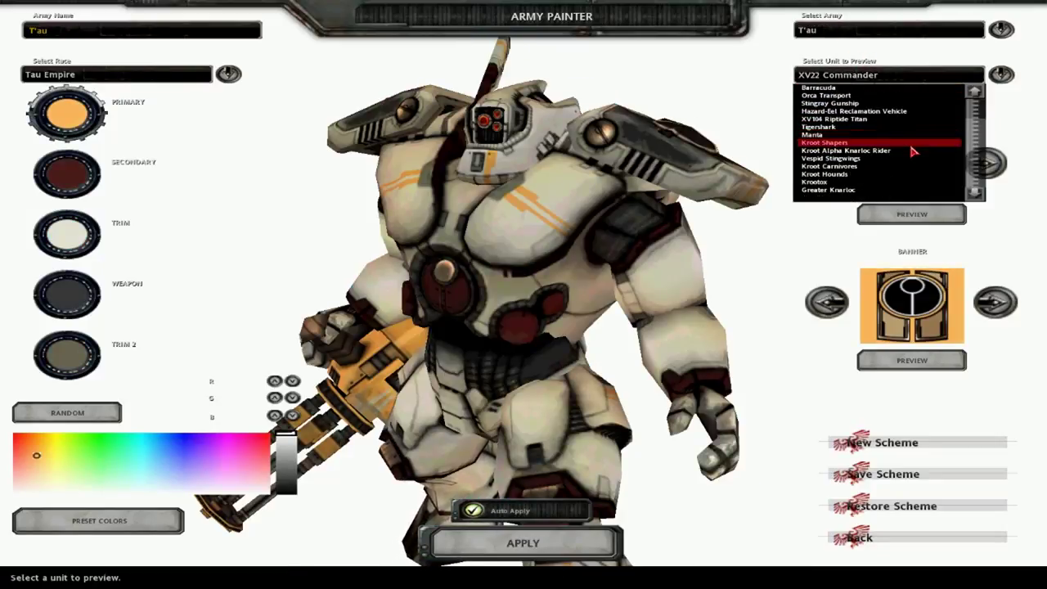
click(887, 190)
click(867, 75)
scroll(880, 189, down, 1)
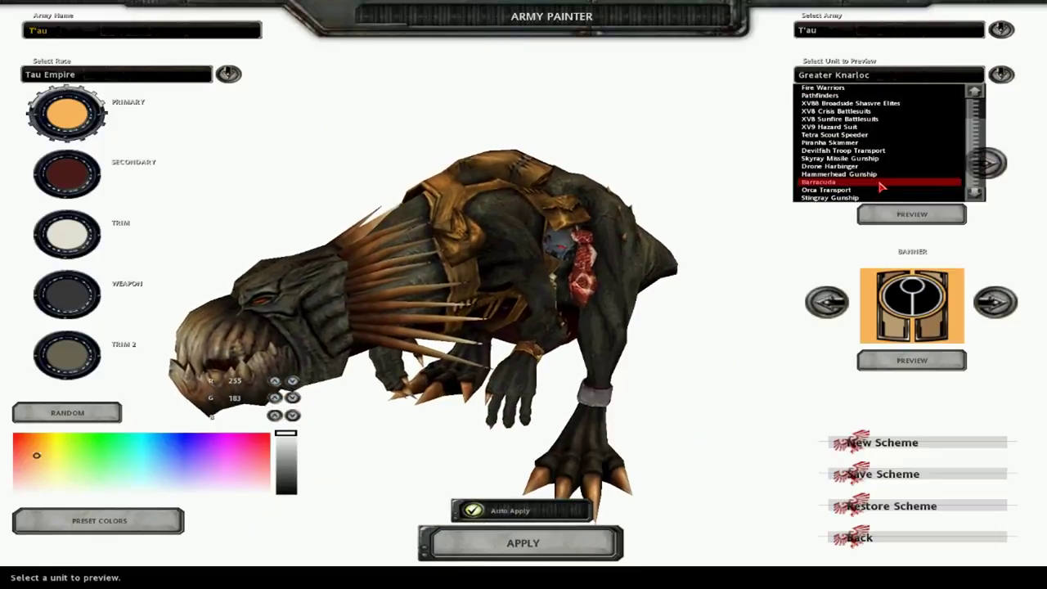
click(880, 186)
Step: Preview the XV8 Crisis, XV88 Broadside, XV9 Hazard Suit and Hazard-Eel Reclamation Vehicle
click(853, 78)
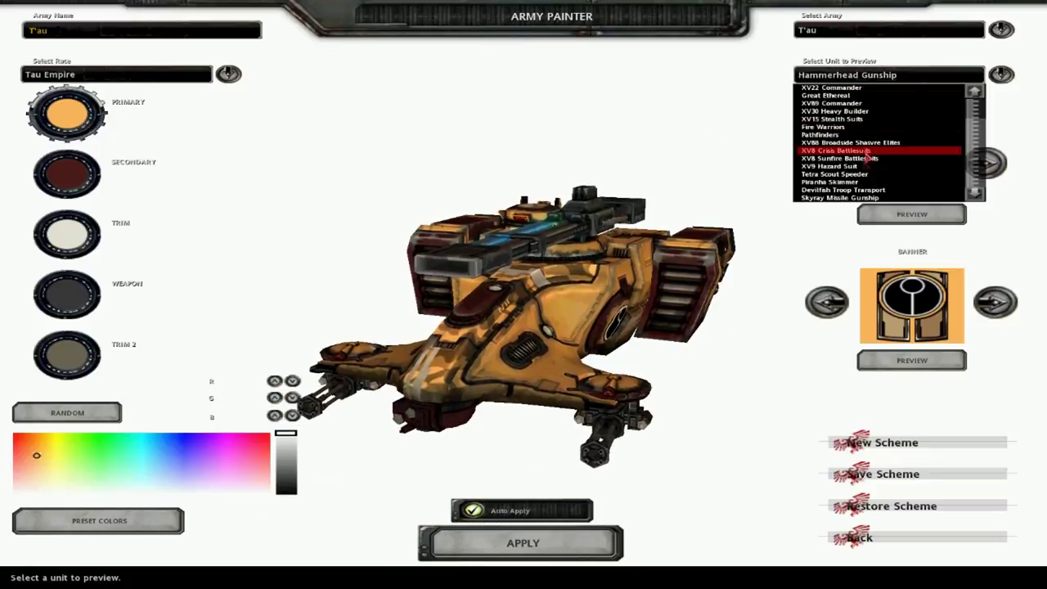
click(884, 164)
click(908, 75)
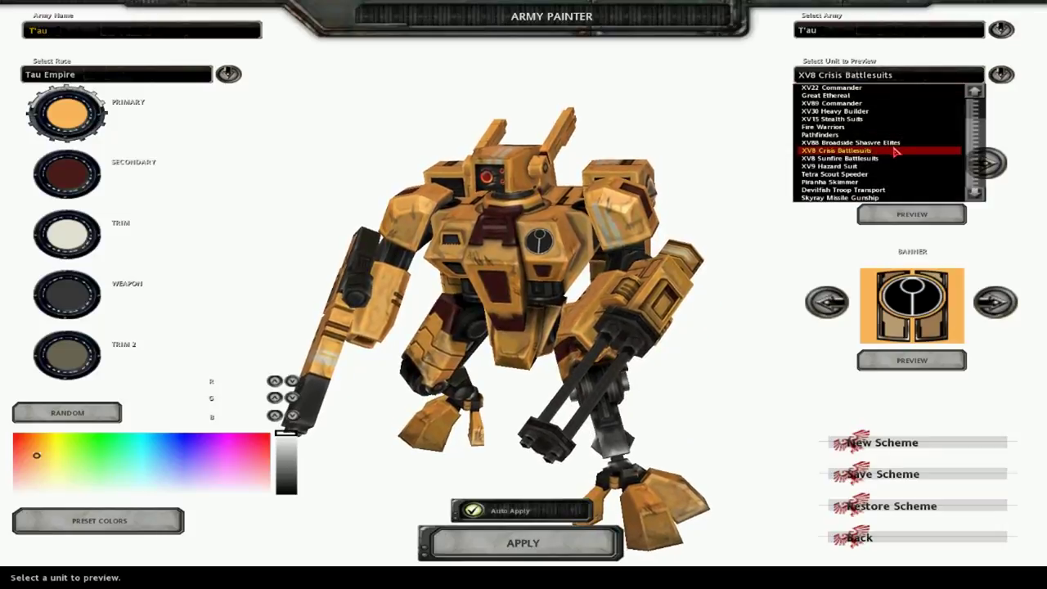
click(884, 151)
click(876, 75)
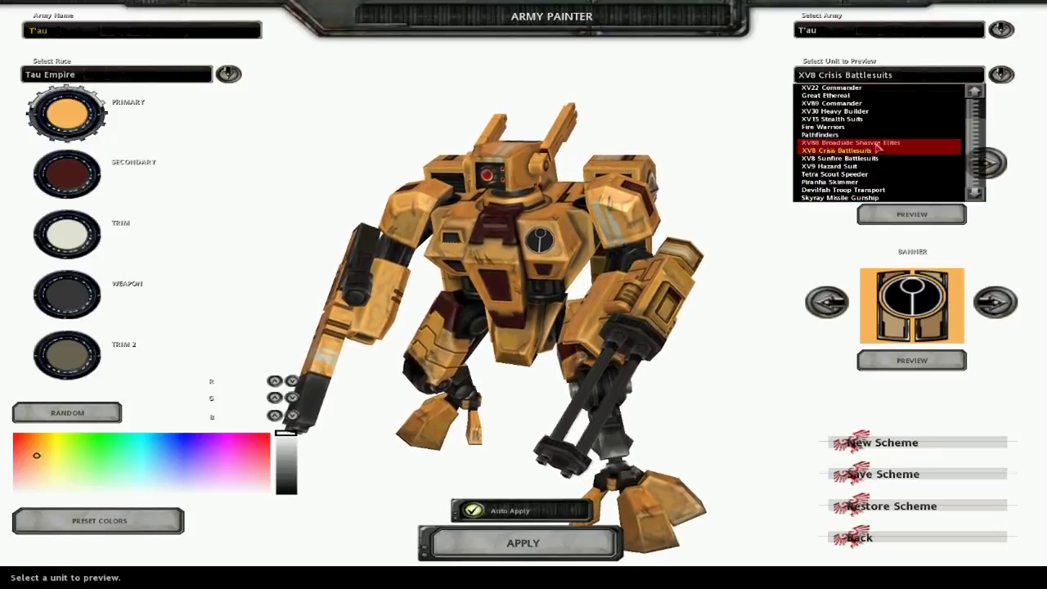
click(882, 142)
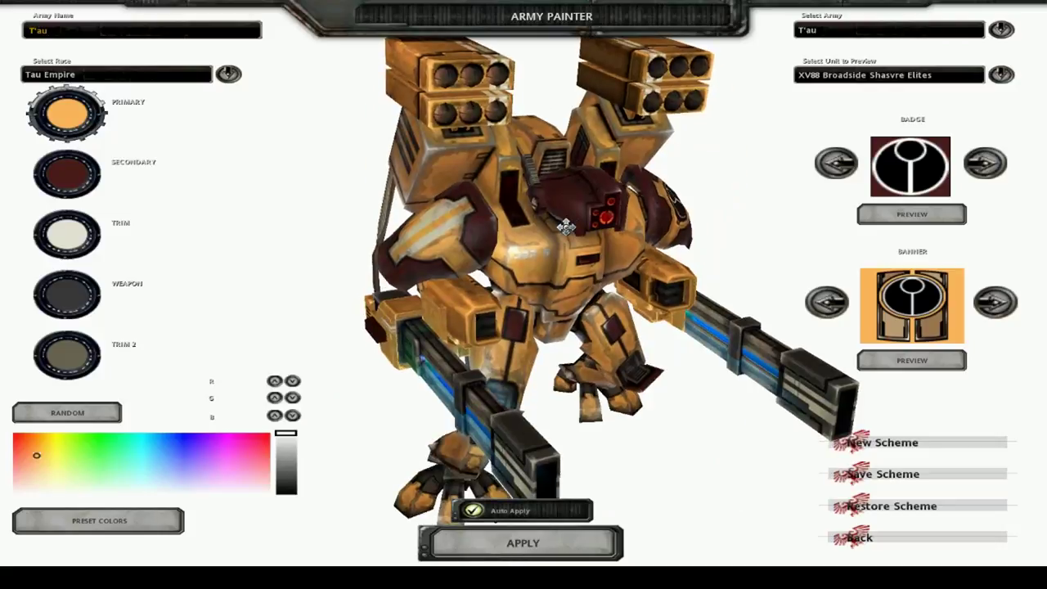
click(826, 75)
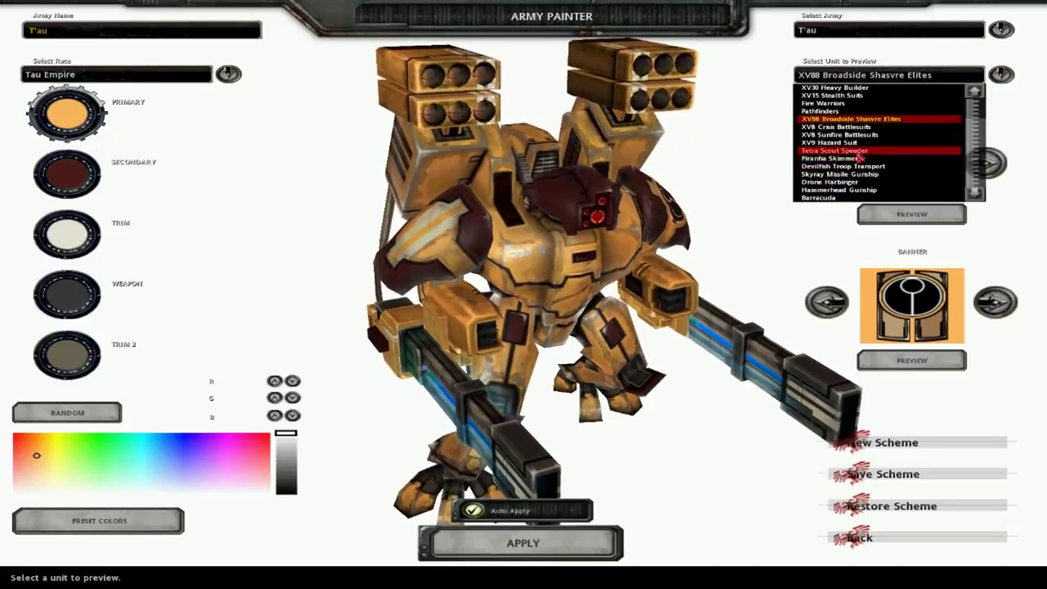
click(829, 142)
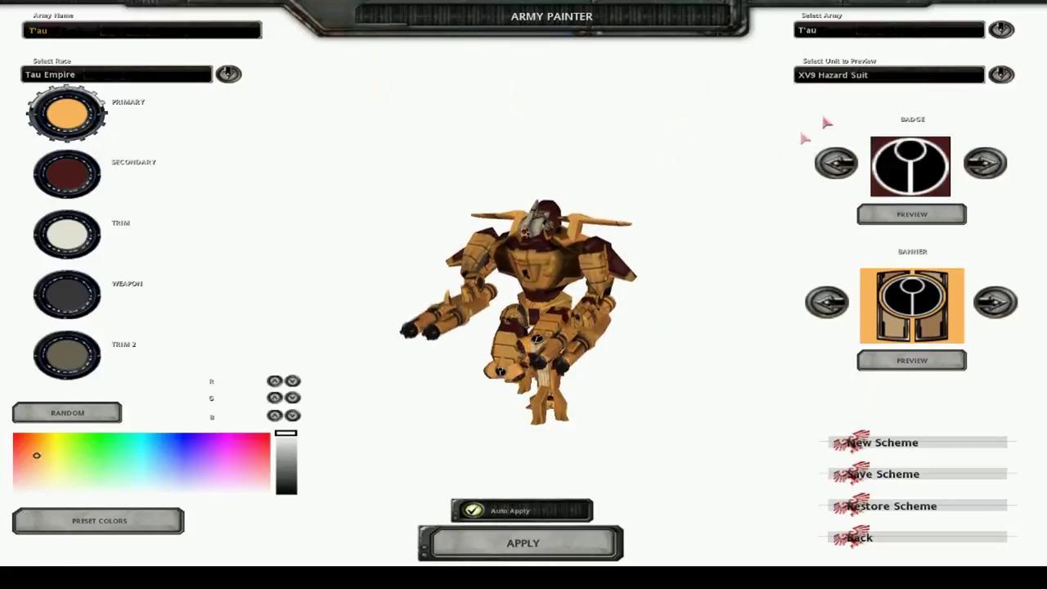
click(900, 74)
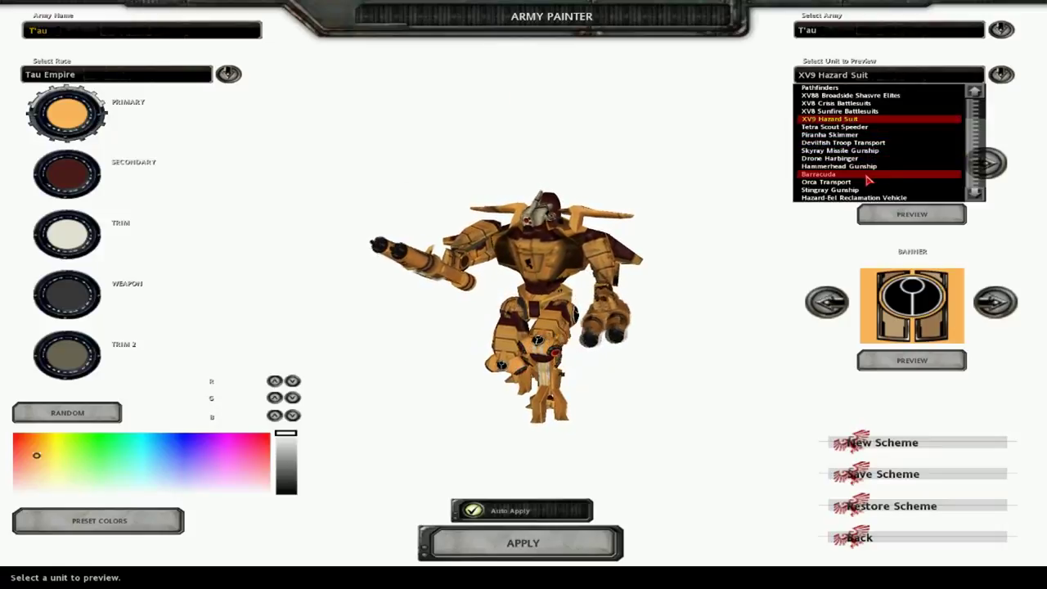
scroll(872, 188, down, 1)
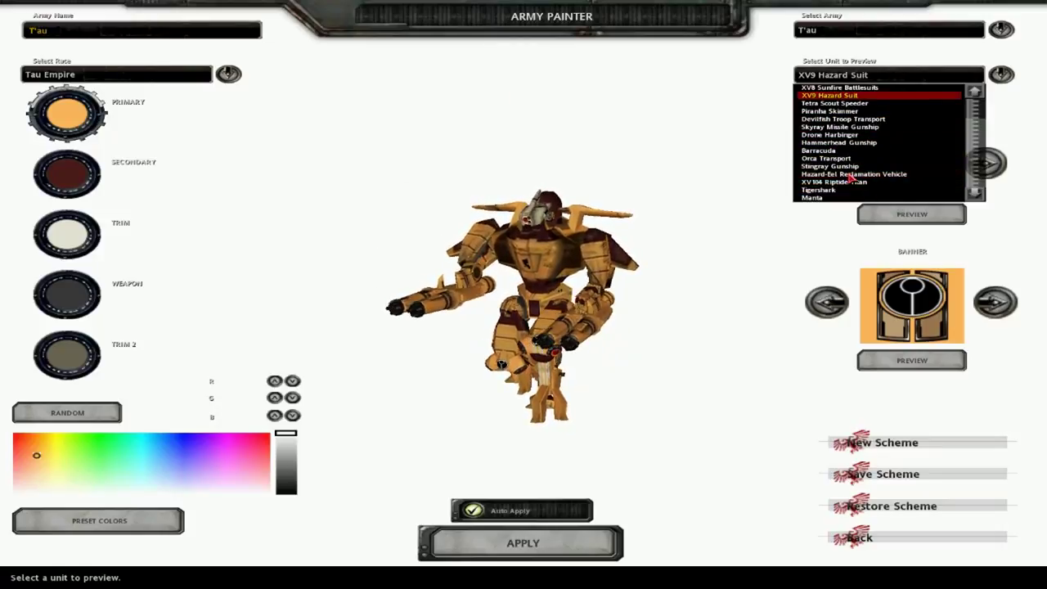
click(851, 174)
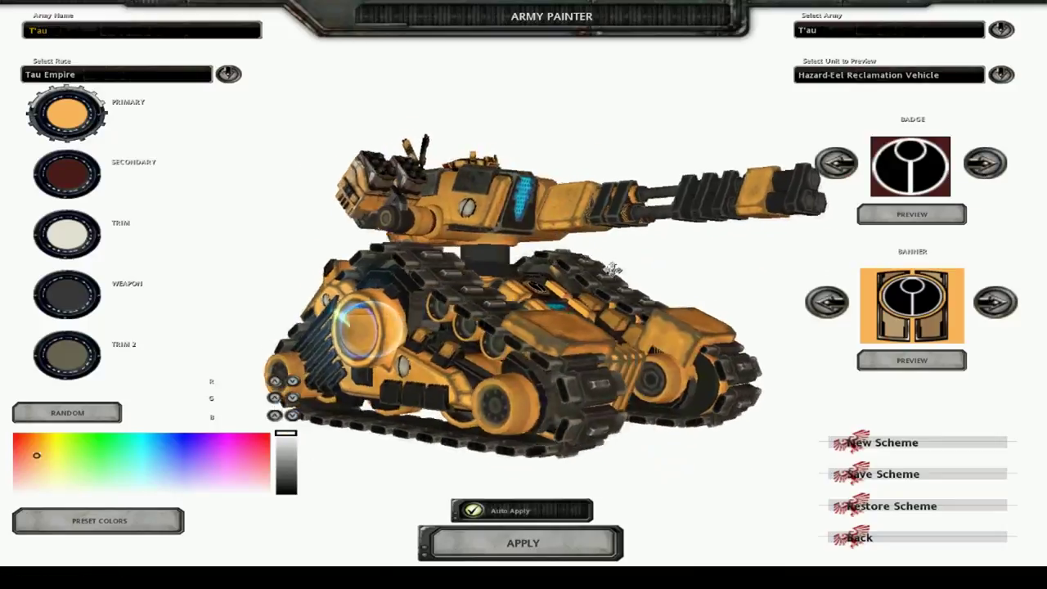
Step: Turn the Hazard-Eel model to face forward, then preview the XV104 Riptide Titan
drag(612, 268, 460, 267)
click(900, 76)
scroll(883, 147, down, 3)
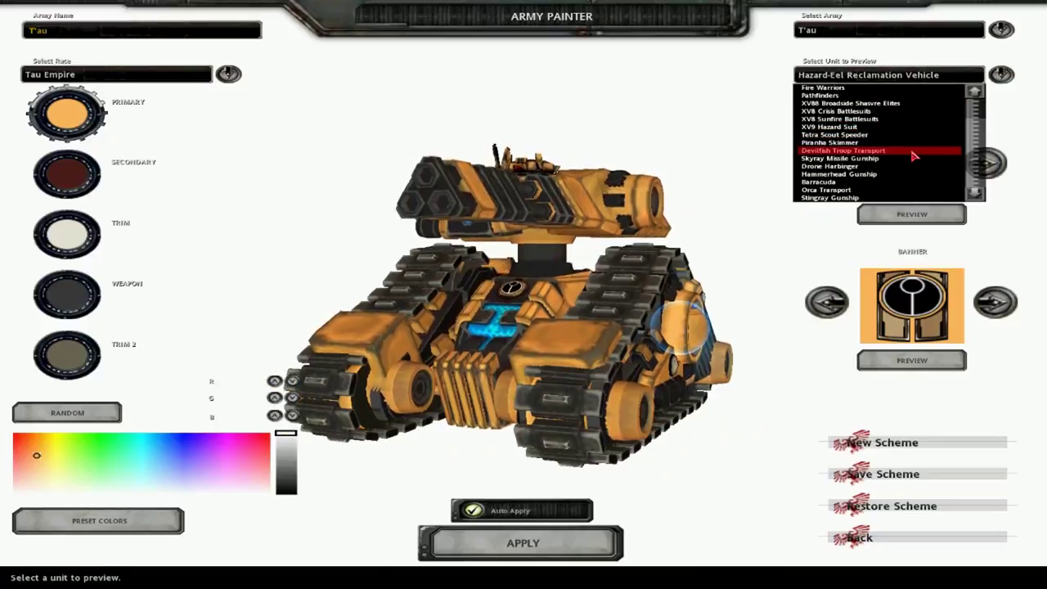
scroll(900, 155, up, 3)
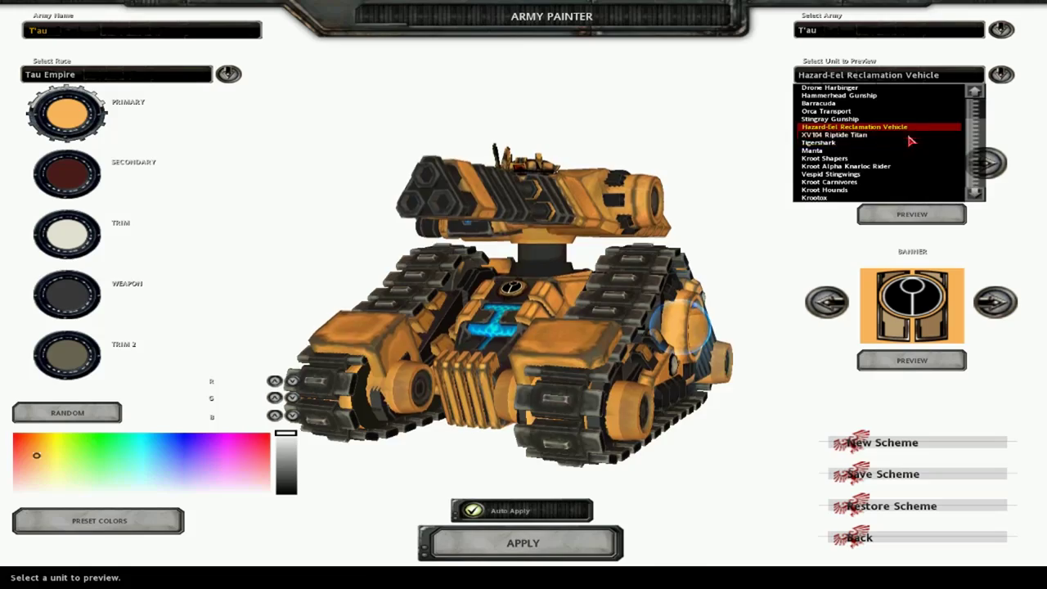
click(900, 134)
Step: Preview the T'au Fire Warriors from the unit list
click(891, 75)
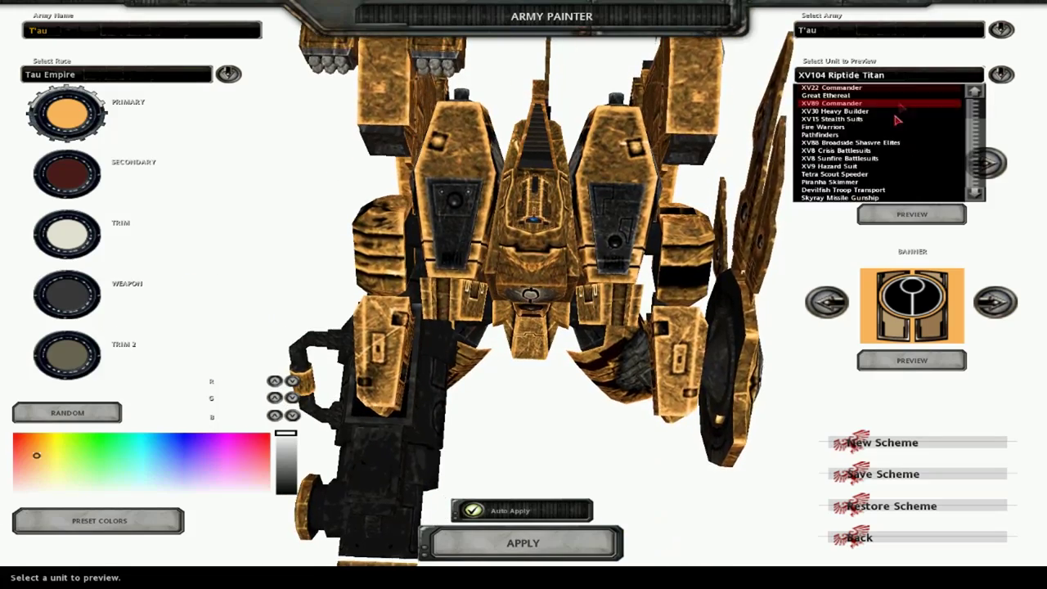
scroll(892, 139, up, 2)
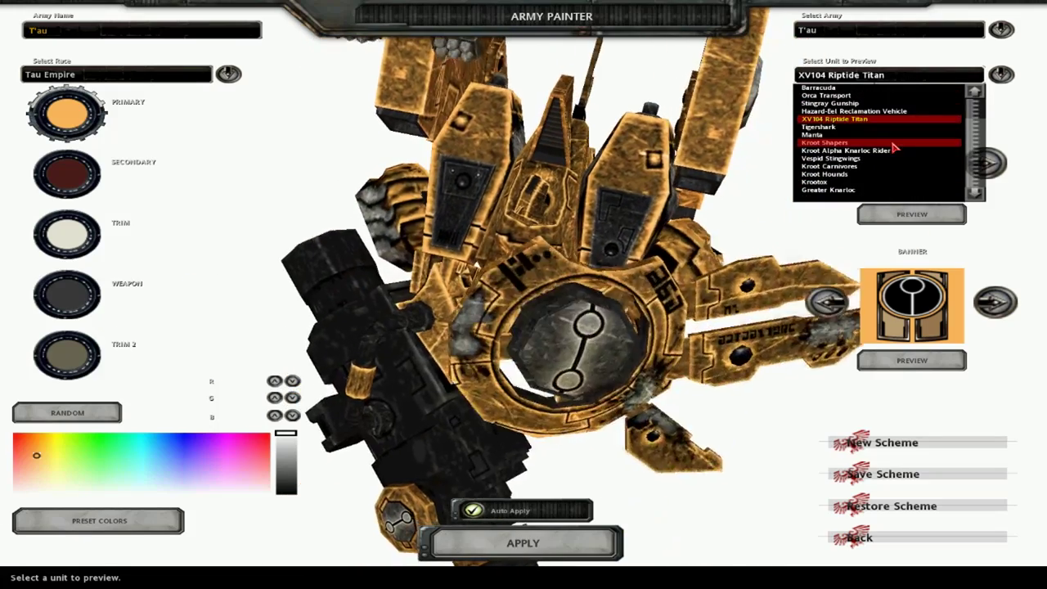
scroll(881, 176, up, 2)
scroll(875, 188, up, 12)
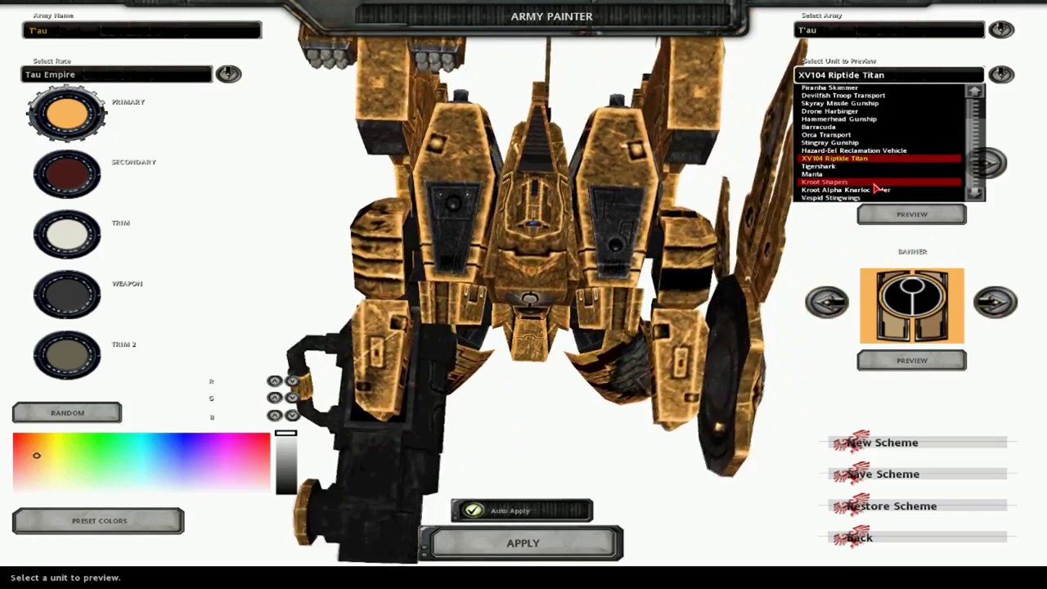
scroll(875, 188, up, 2)
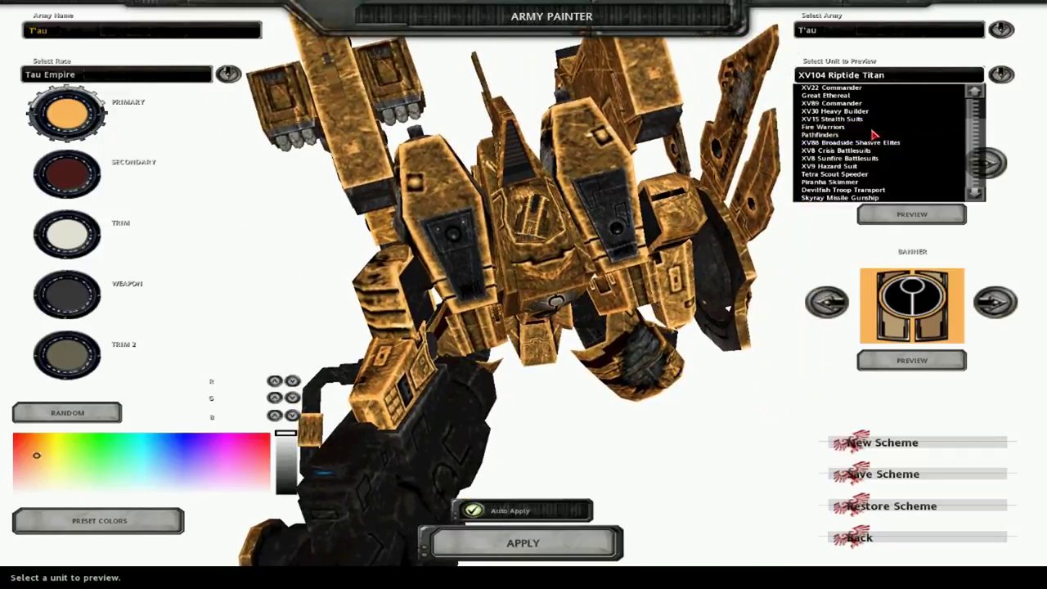
click(872, 128)
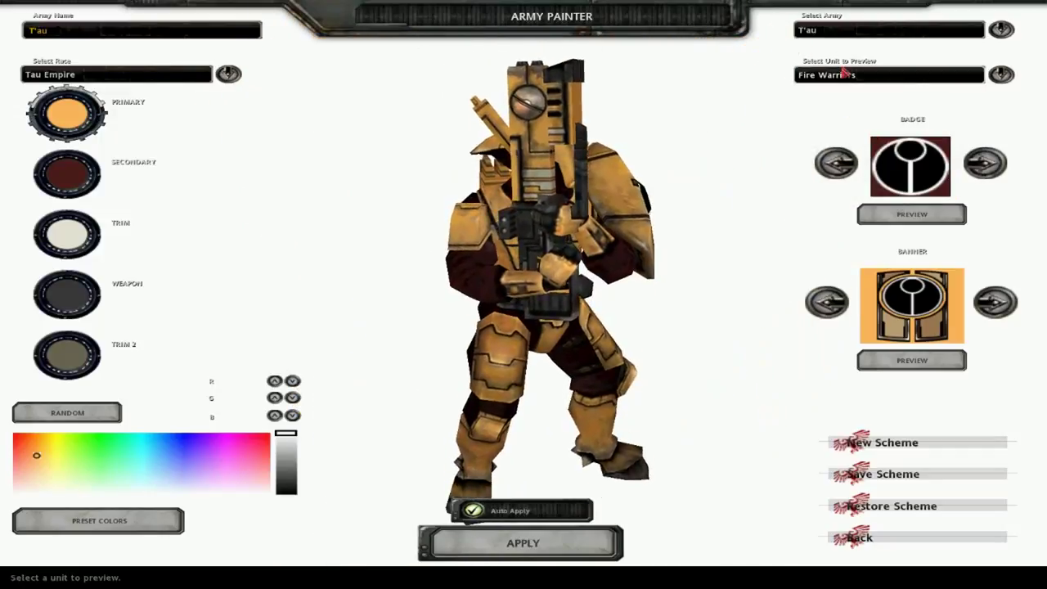
Step: Preview the XV22 Commander, then the XV30 Heavy Builder
click(843, 72)
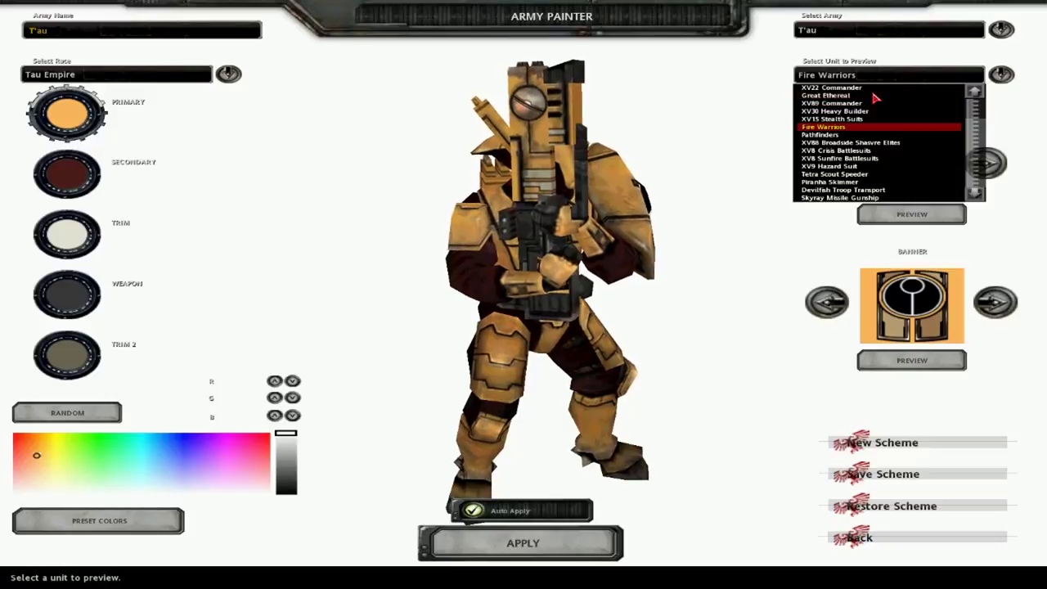
click(873, 95)
click(873, 75)
click(873, 98)
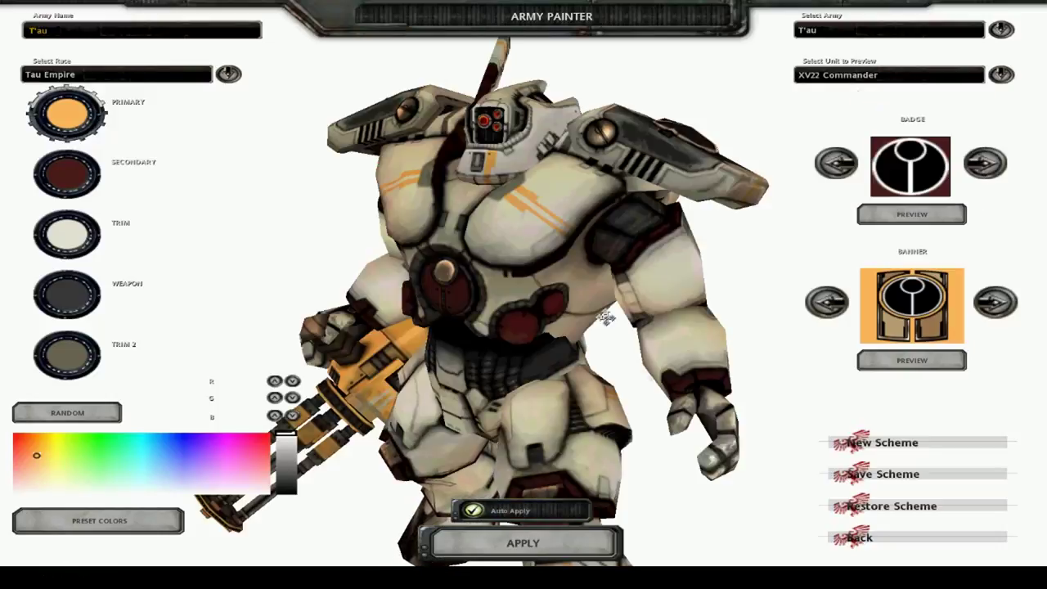
click(892, 76)
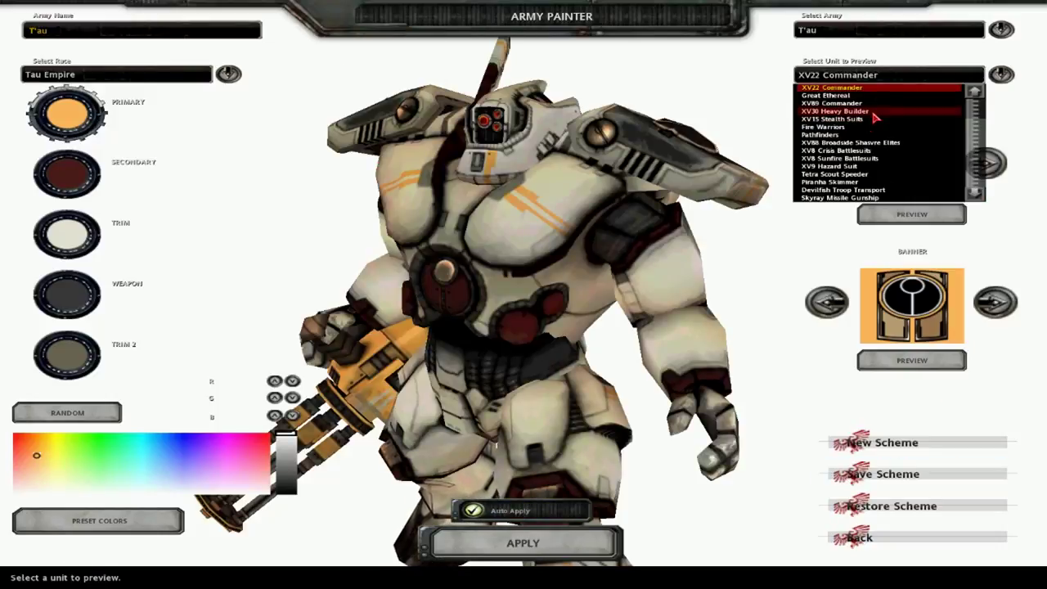
click(868, 110)
Step: Preview the XV89 Commander, then exit the Army Painter to the main menu
click(865, 75)
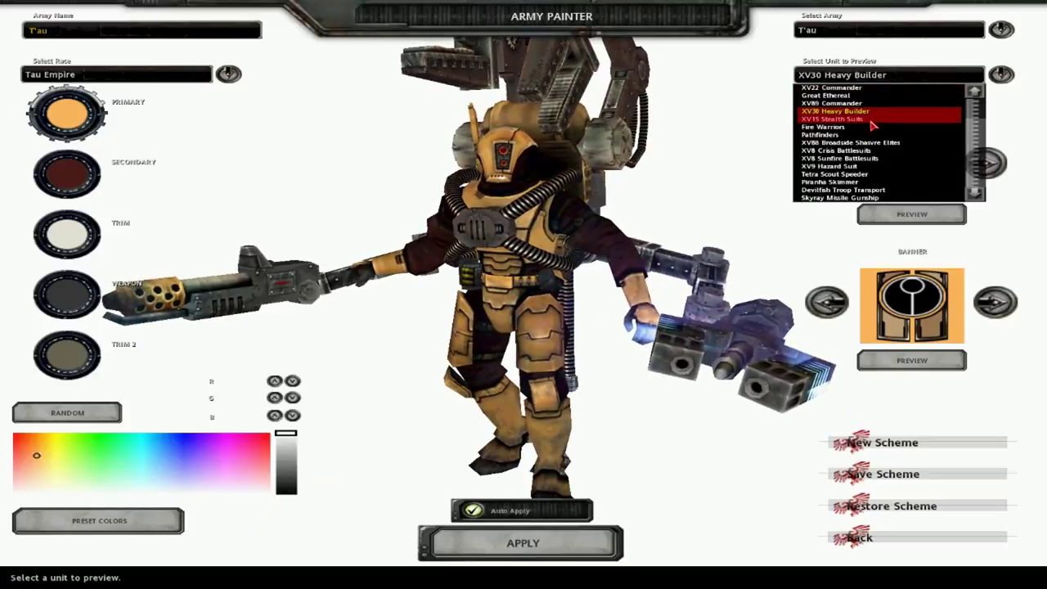
click(867, 104)
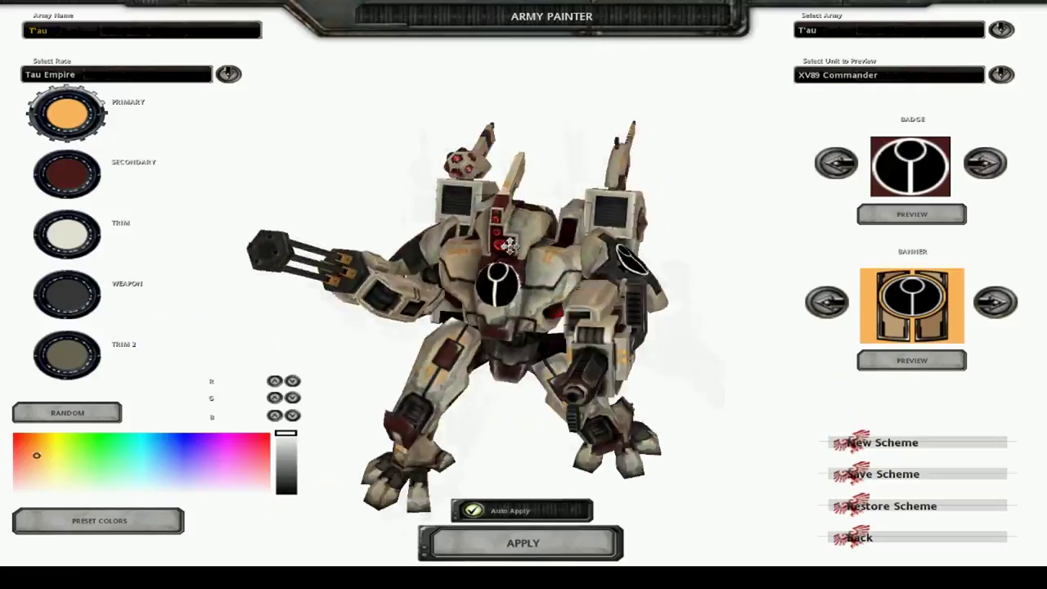
click(973, 539)
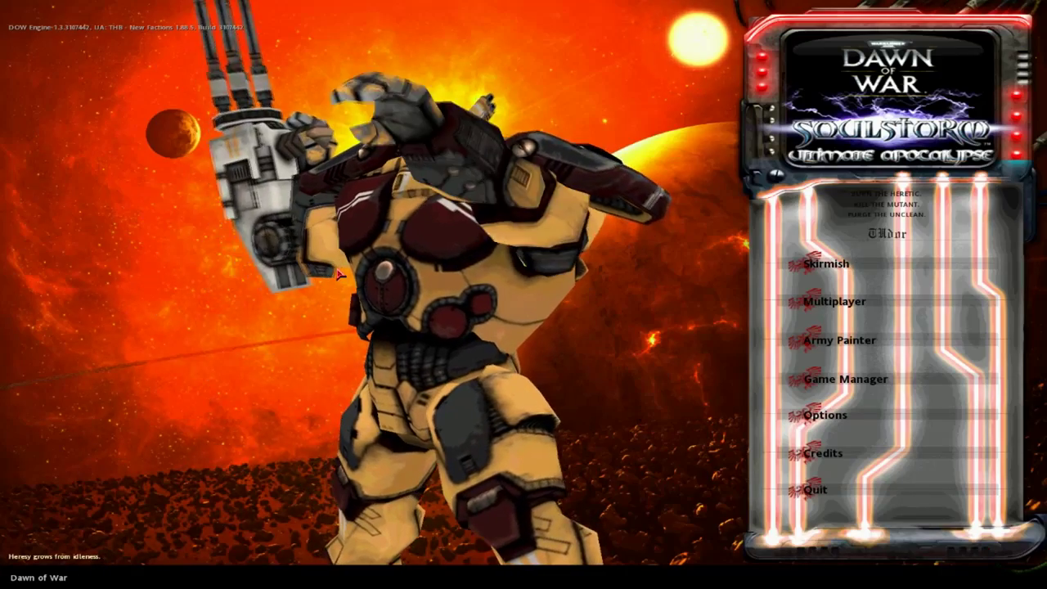